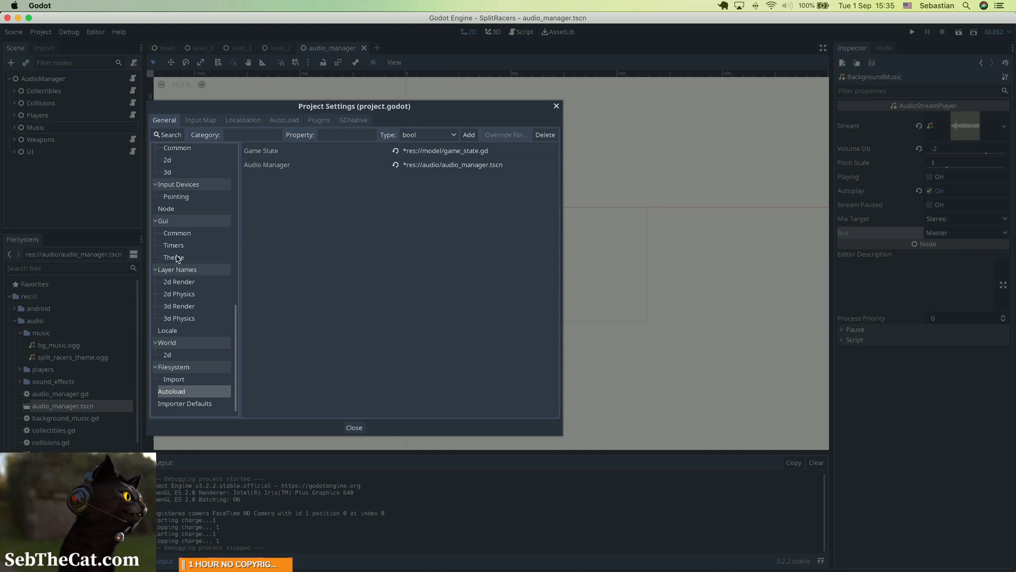
Step: In Project Settings' Audio section, set the Default Bus Layout to default_audiobuslayout.tres, then close the settings
{"action": "left_click", "coordinate": [177, 246]}
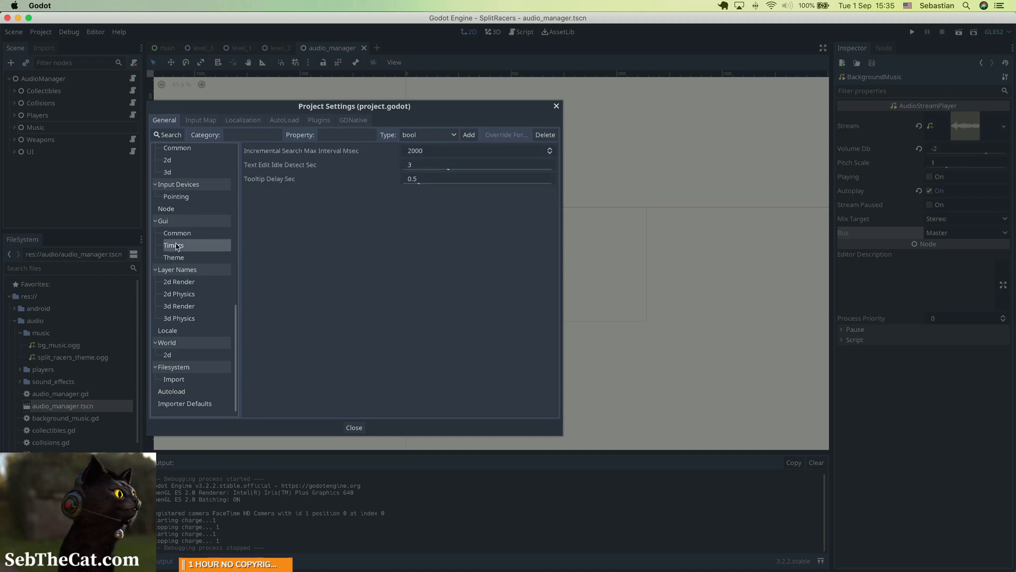
{"action": "left_click", "coordinate": [169, 211]}
{"action": "scroll", "coordinate": [170, 214], "scroll_direction": "up", "scroll_amount": 4}
{"action": "scroll", "coordinate": [168, 214], "scroll_direction": "up", "scroll_amount": 4}
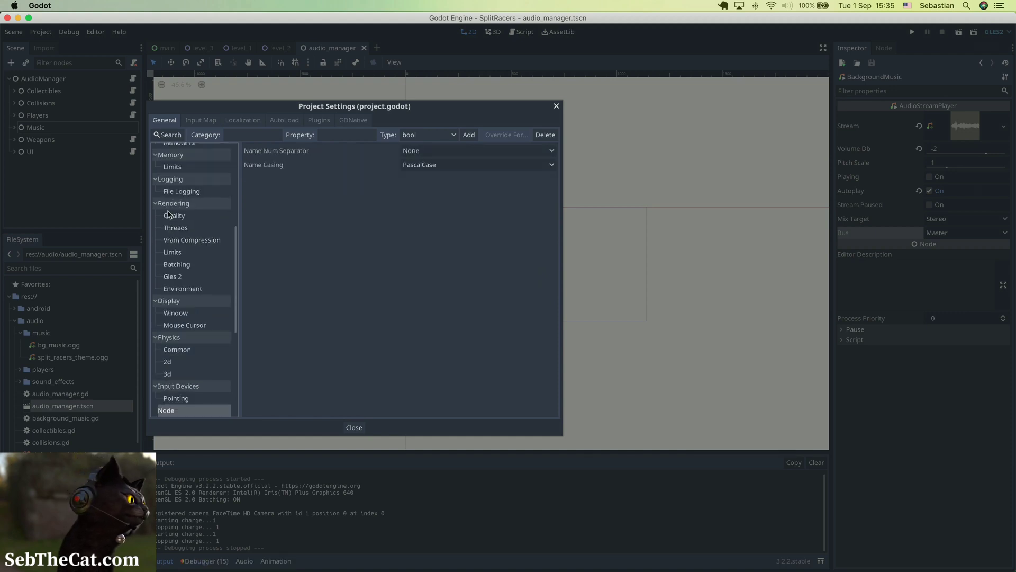
{"action": "scroll", "coordinate": [169, 213], "scroll_direction": "up", "scroll_amount": 4}
{"action": "scroll", "coordinate": [170, 213], "scroll_direction": "up", "scroll_amount": 4}
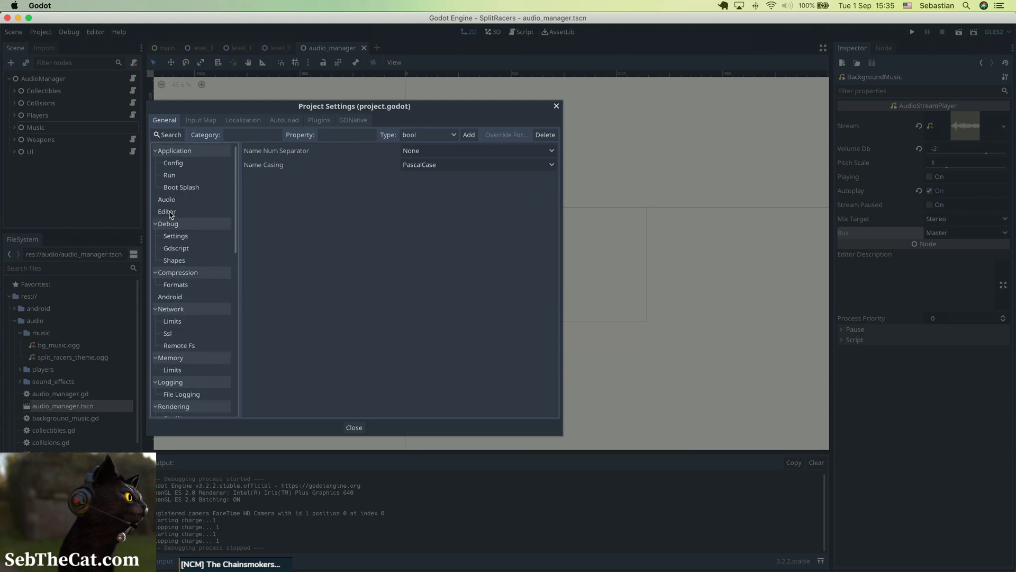
{"action": "left_click", "coordinate": [170, 200]}
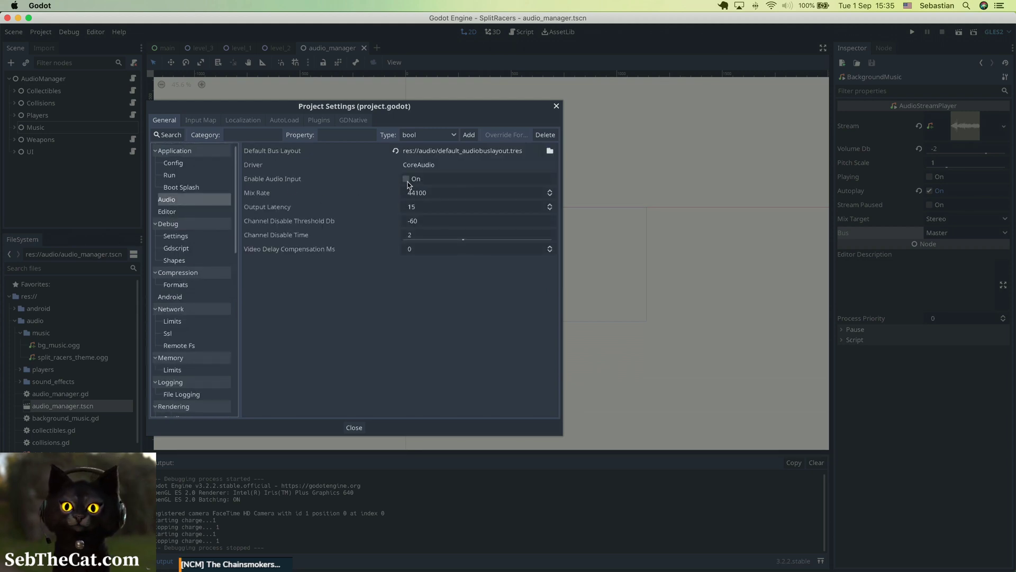
{"action": "left_click", "coordinate": [549, 150]}
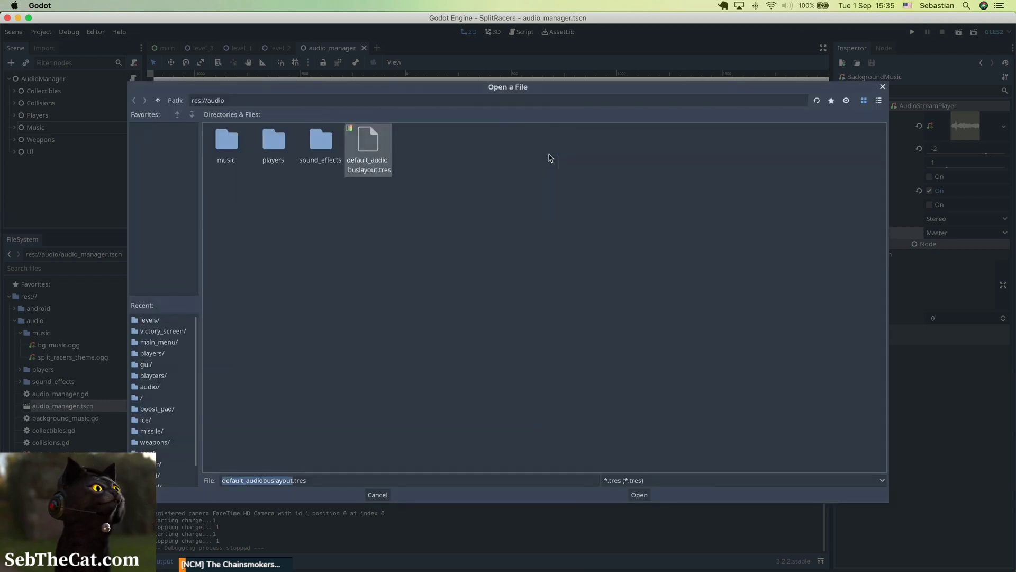
{"action": "double_click", "coordinate": [378, 143]}
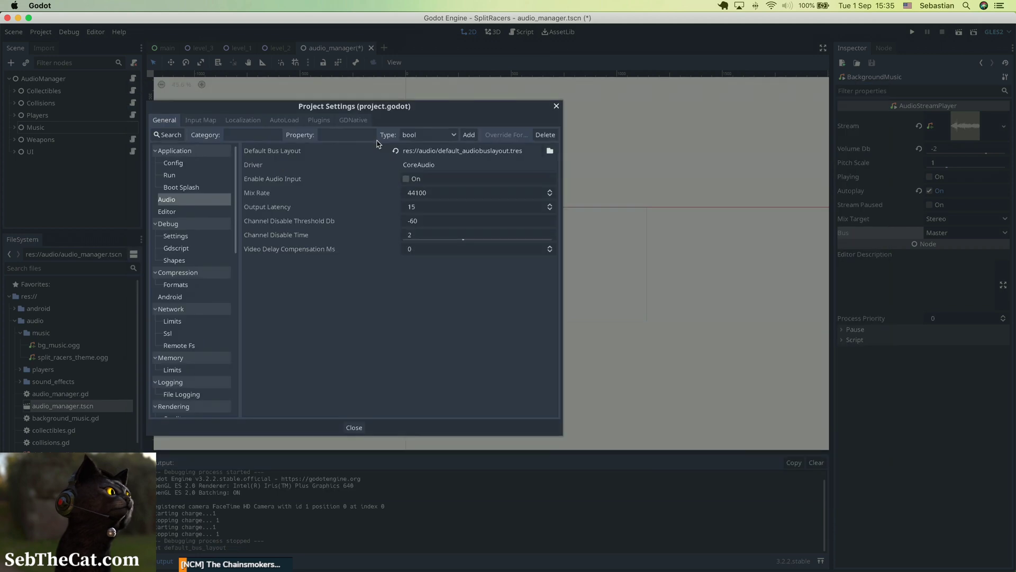
{"action": "left_click", "coordinate": [556, 105]}
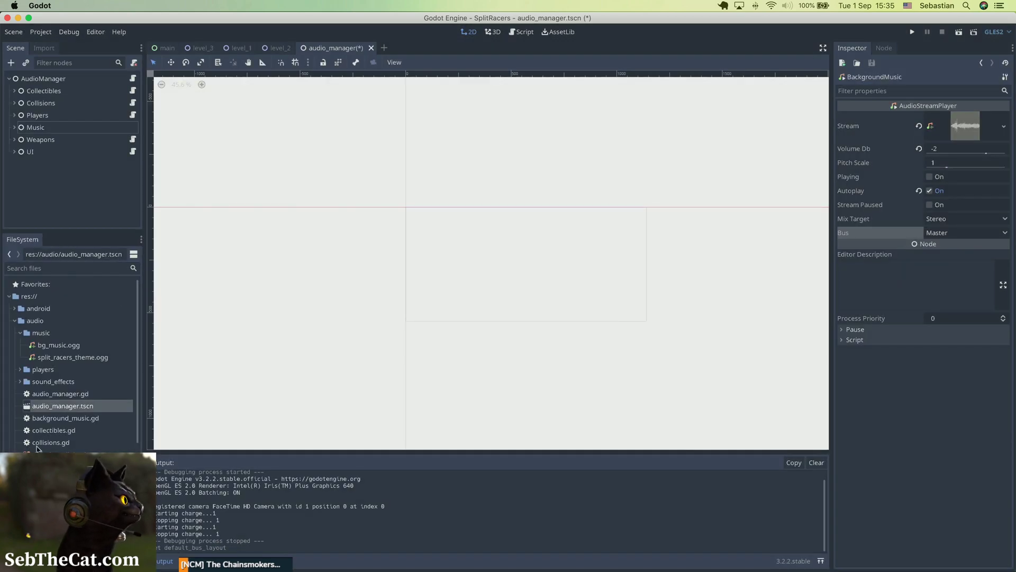
Step: Open the Audio bus panel, add a new bus and name it Music
{"action": "left_click", "coordinate": [53, 454]}
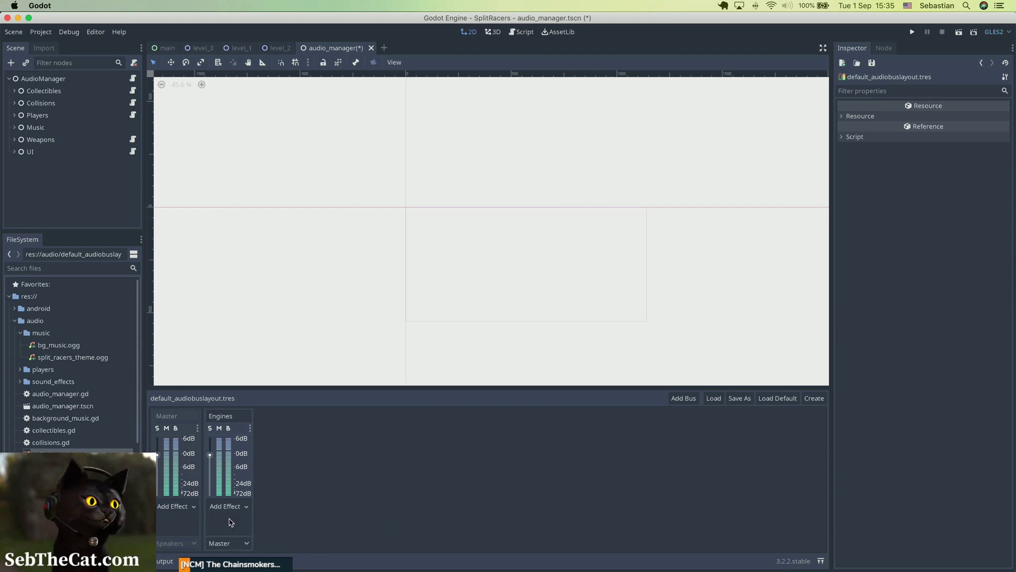
{"action": "left_click", "coordinate": [681, 401]}
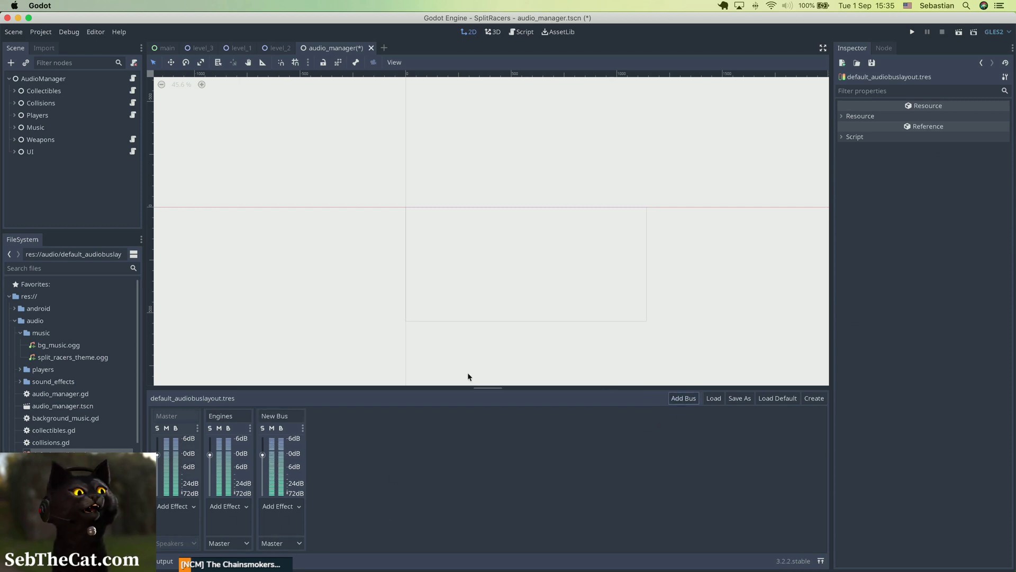
{"action": "left_click", "coordinate": [294, 418]}
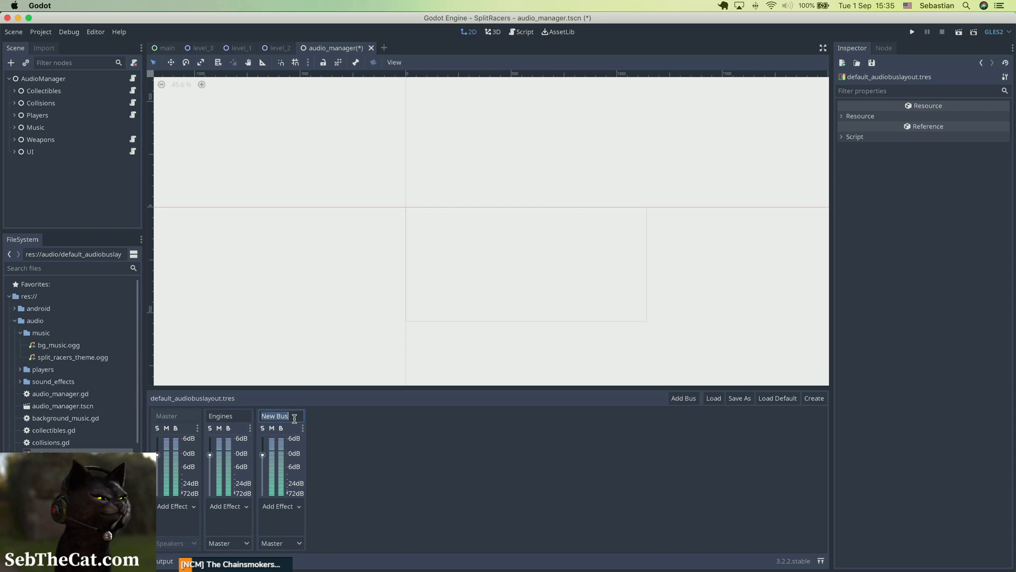
{"action": "type", "text": "Music"}
{"action": "key", "text": "Return"}
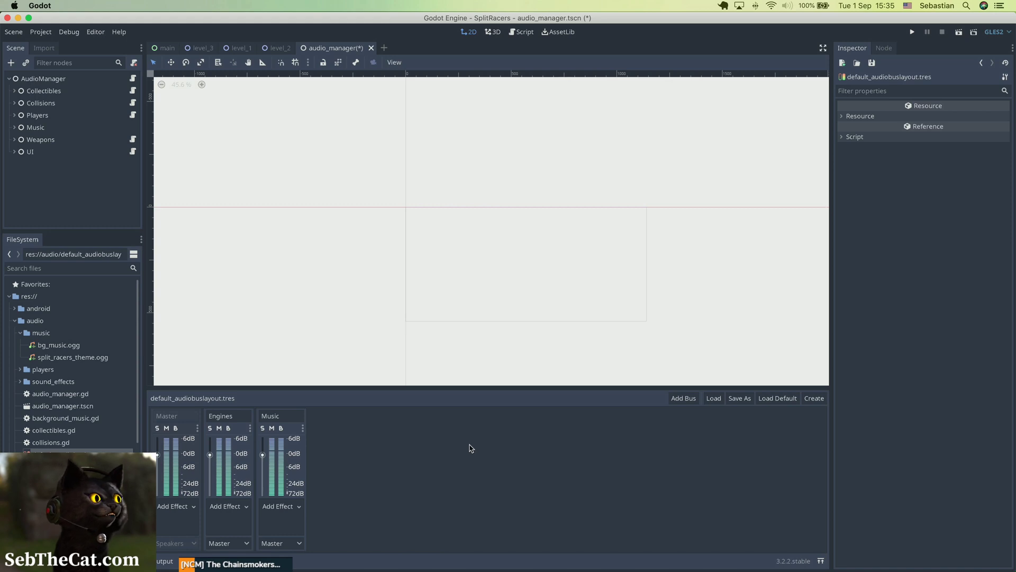
Step: Add another bus and name it Collectibles
{"action": "left_click", "coordinate": [683, 398]}
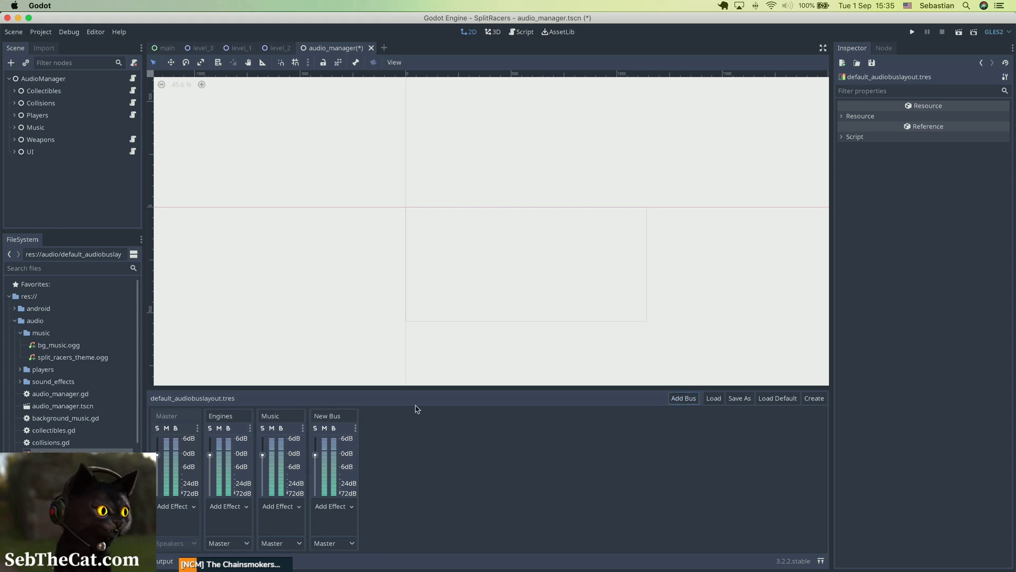
{"action": "left_click", "coordinate": [335, 416]}
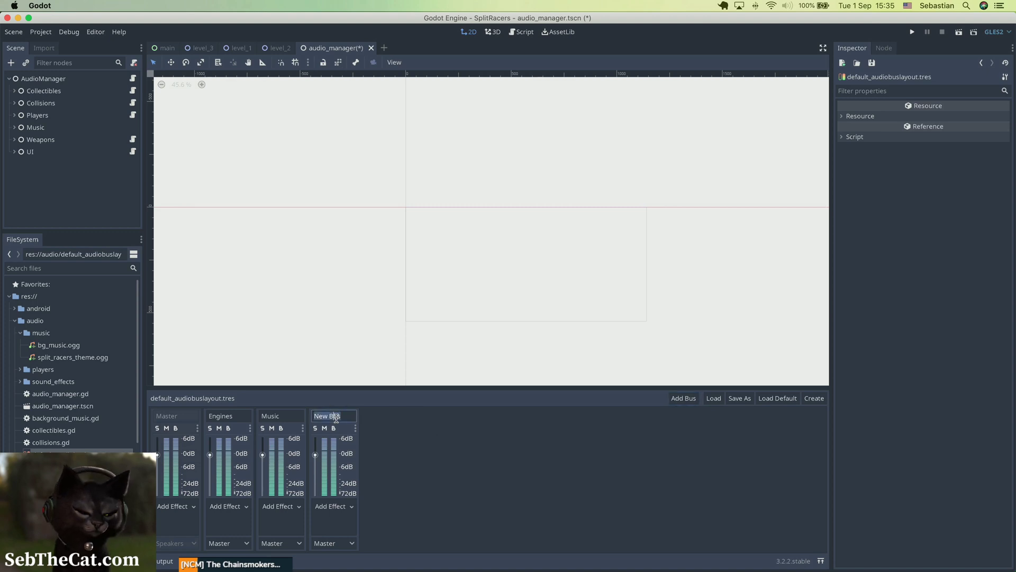
{"action": "type", "text": "Collectibles"}
{"action": "key", "text": "Return"}
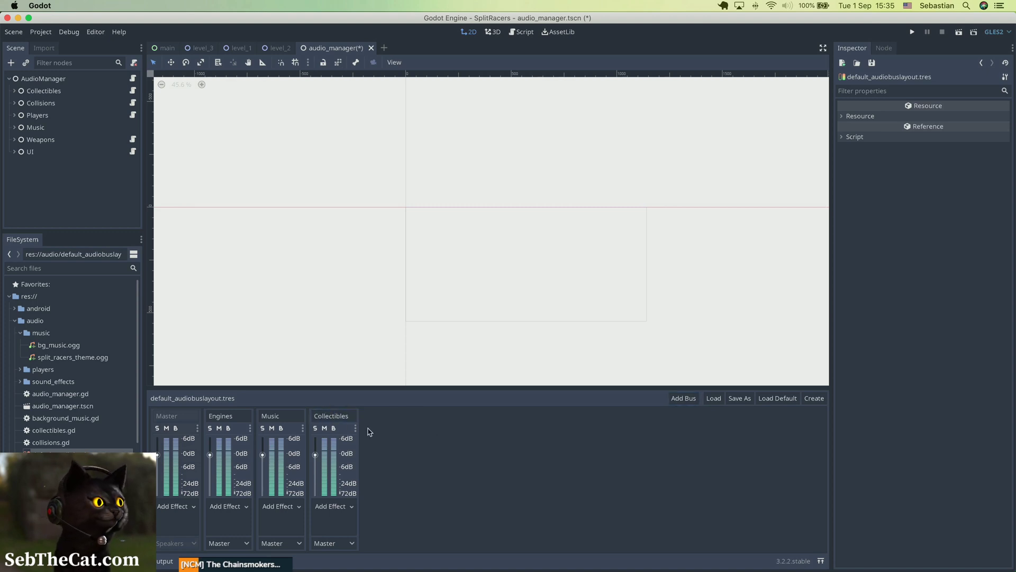
Step: Add another bus and name it Weapons
{"action": "left_click", "coordinate": [692, 402]}
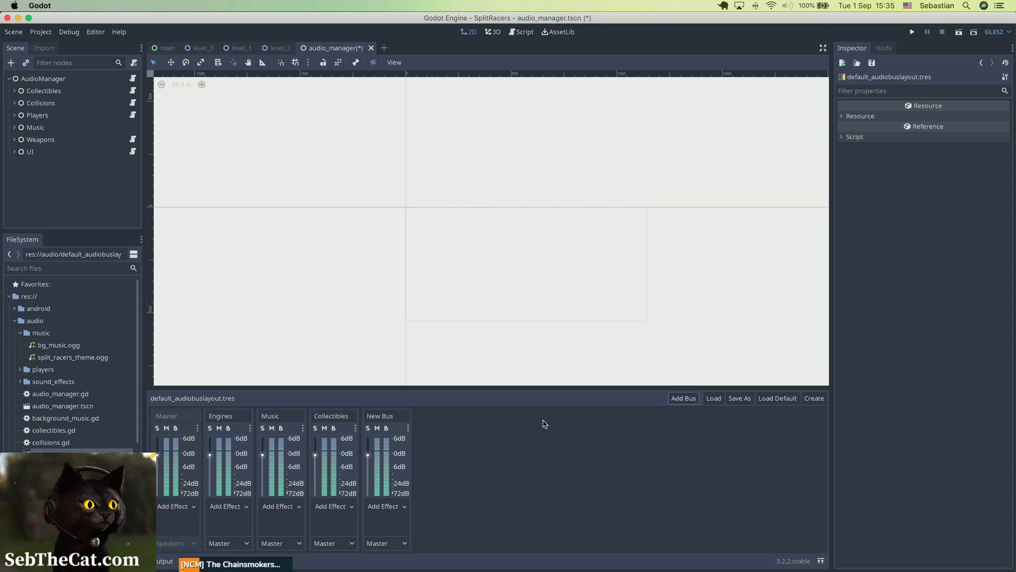
{"action": "left_click", "coordinate": [380, 418]}
{"action": "key", "text": "ctrl+Up"}
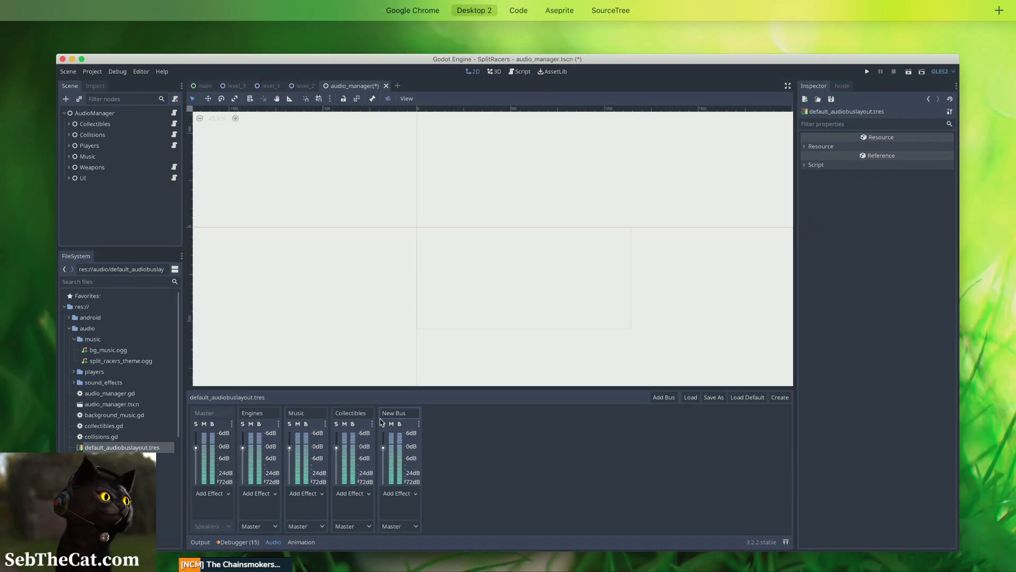
{"action": "left_click", "coordinate": [381, 422]}
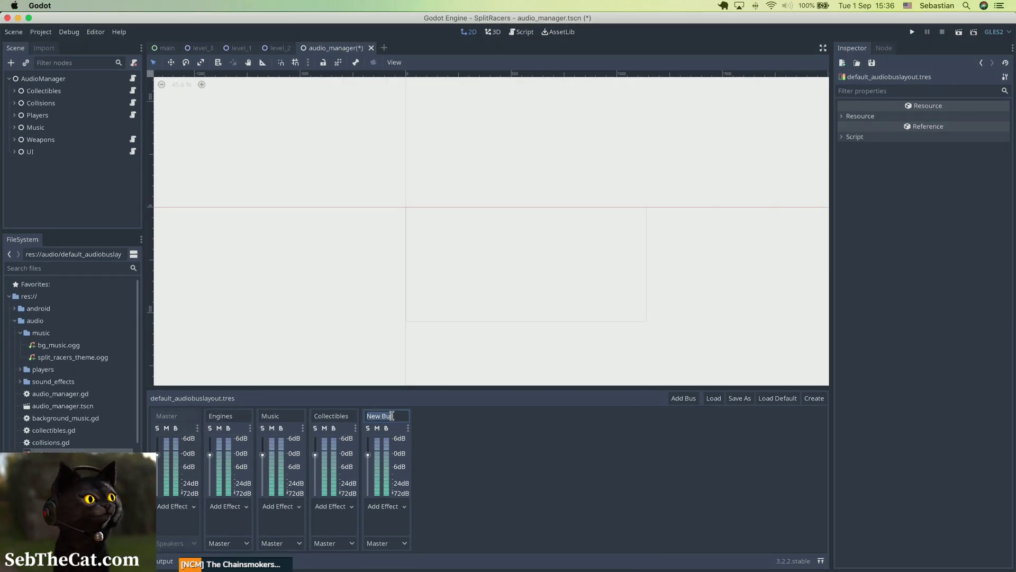
{"action": "type", "text": "Weapons"}
{"action": "key", "text": "Return"}
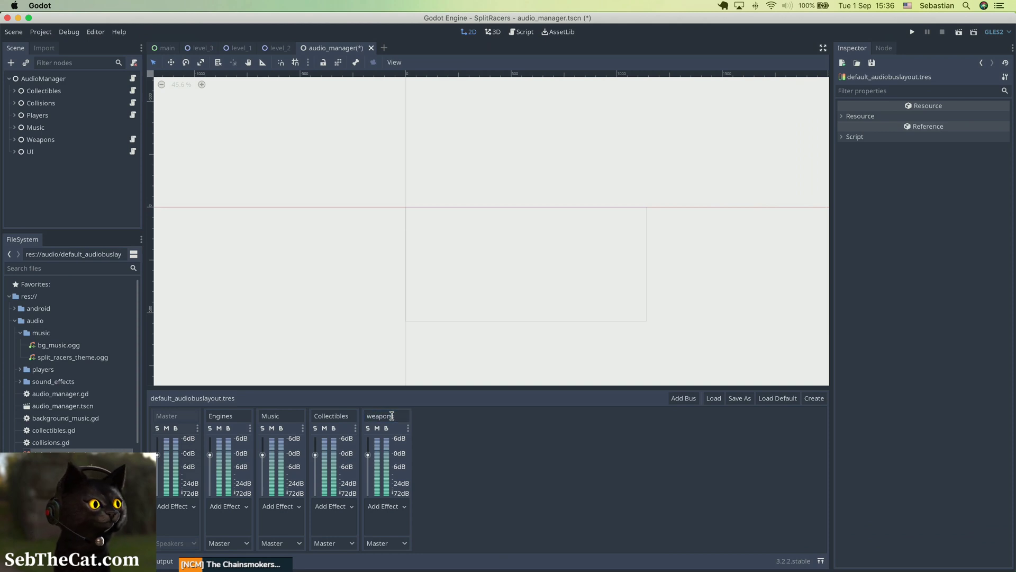
{"action": "left_click", "coordinate": [369, 415]}
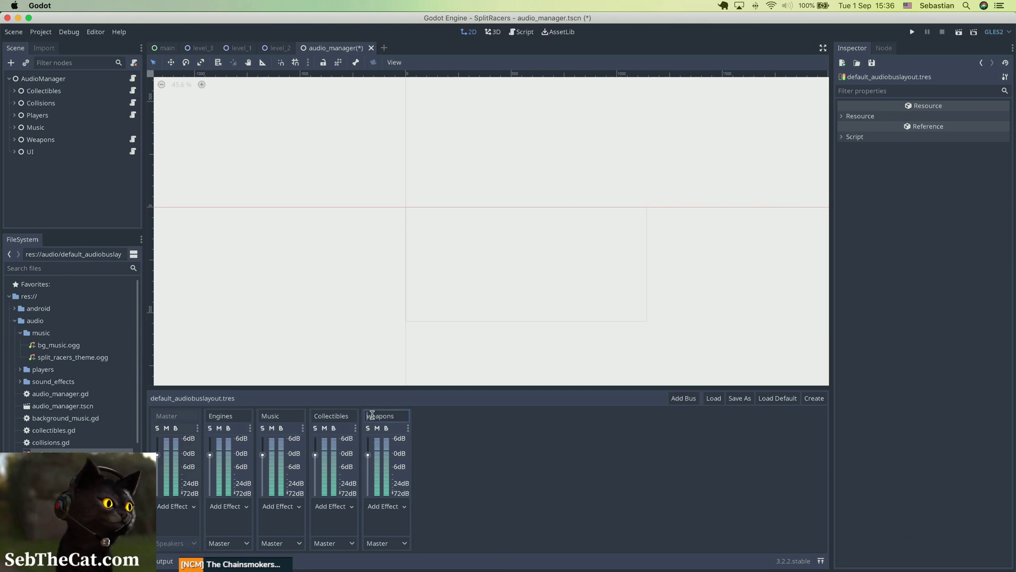
{"action": "type", "text": "W"}
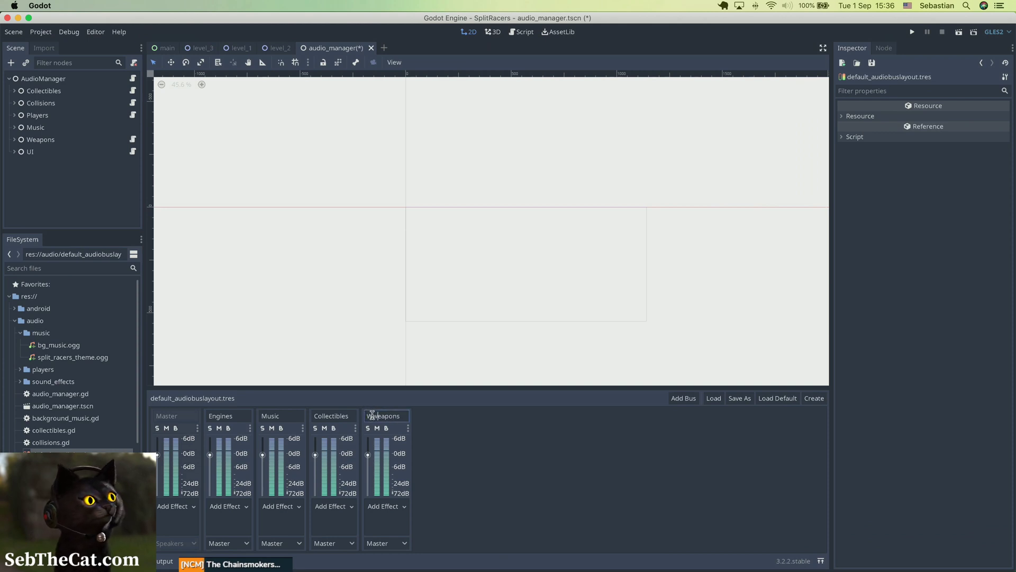
{"action": "key", "text": "Delete"}
{"action": "key", "text": "Return"}
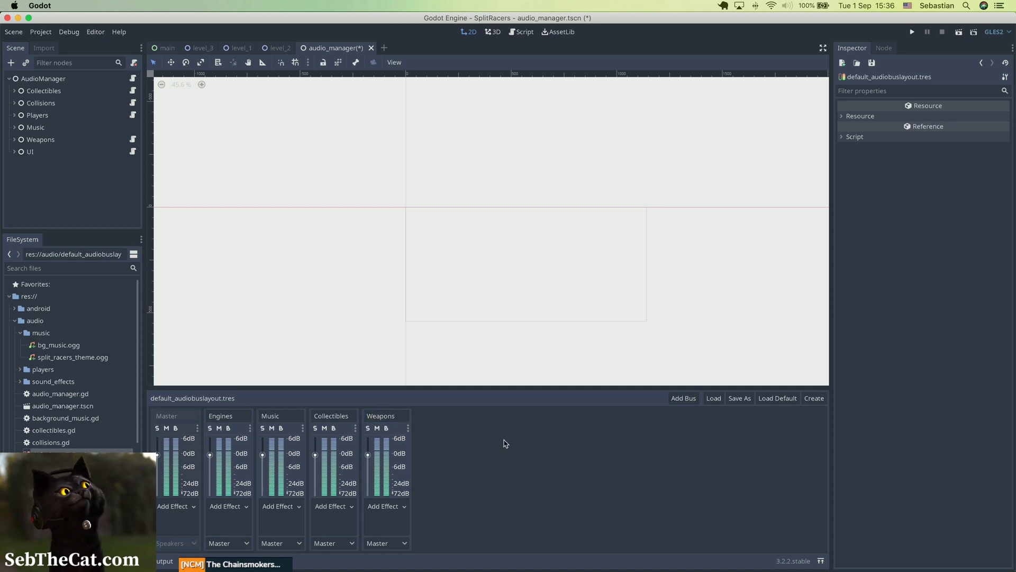
Step: Add another bus and name it SFX
{"action": "left_click", "coordinate": [684, 398]}
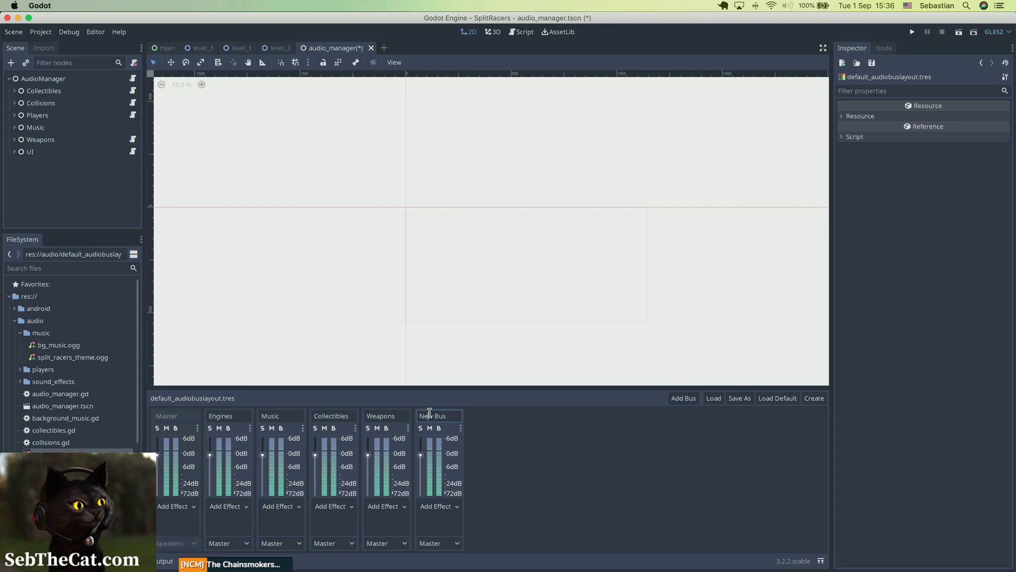
{"action": "double_click", "coordinate": [429, 415]}
{"action": "type", "text": "SFX"}
{"action": "key", "text": "Return"}
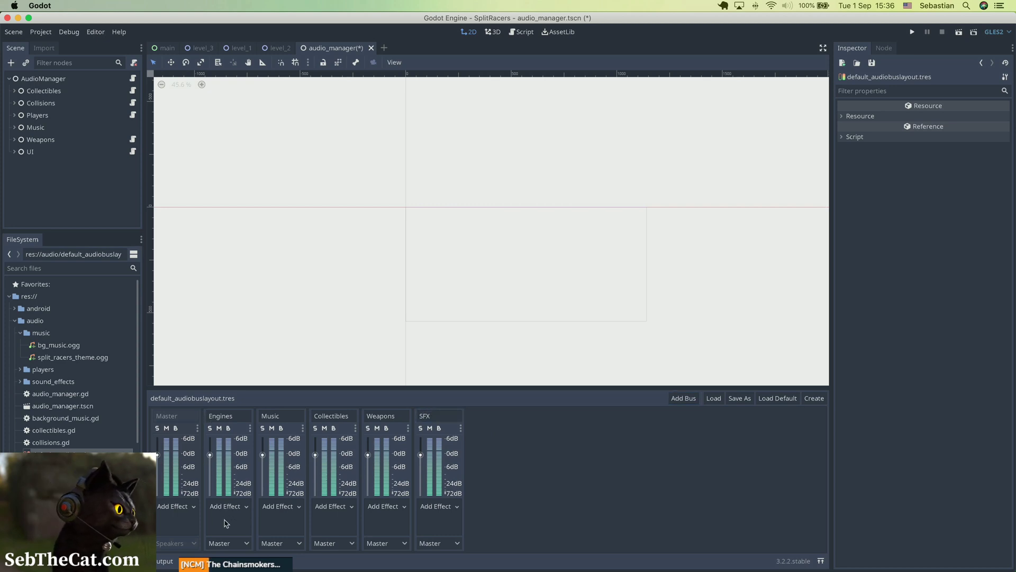
Step: Reorder the buses so SFX sits right after Master and Engines moves to the end
{"action": "left_click_drag", "start_coordinate": [242, 433], "coordinate": [476, 435]}
{"action": "left_click_drag", "start_coordinate": [400, 434], "coordinate": [235, 429]}
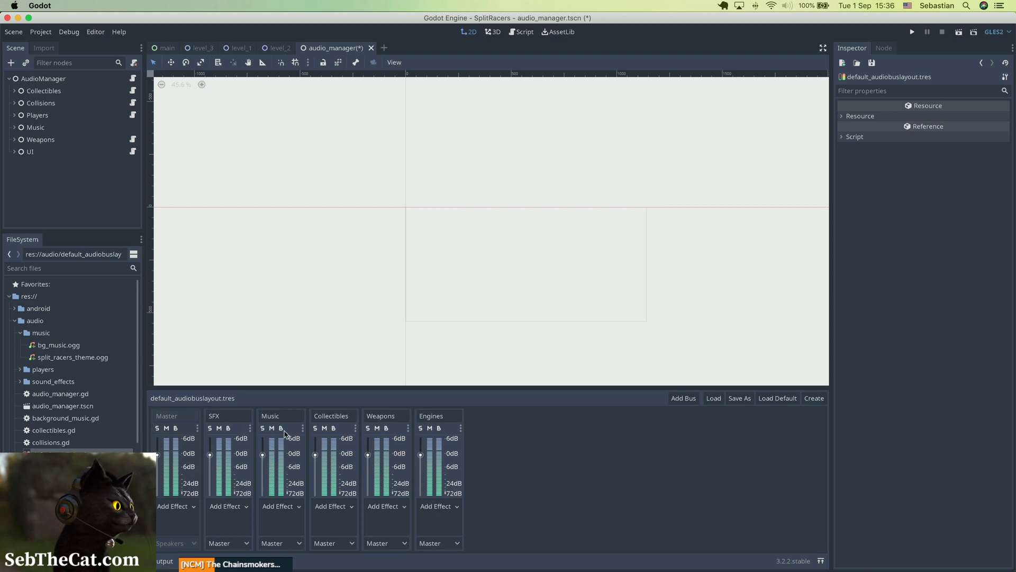
Step: Route the Collectibles, Weapons and Engines buses to output into SFX, then save
{"action": "left_click", "coordinate": [323, 541]}
{"action": "left_click", "coordinate": [328, 554]}
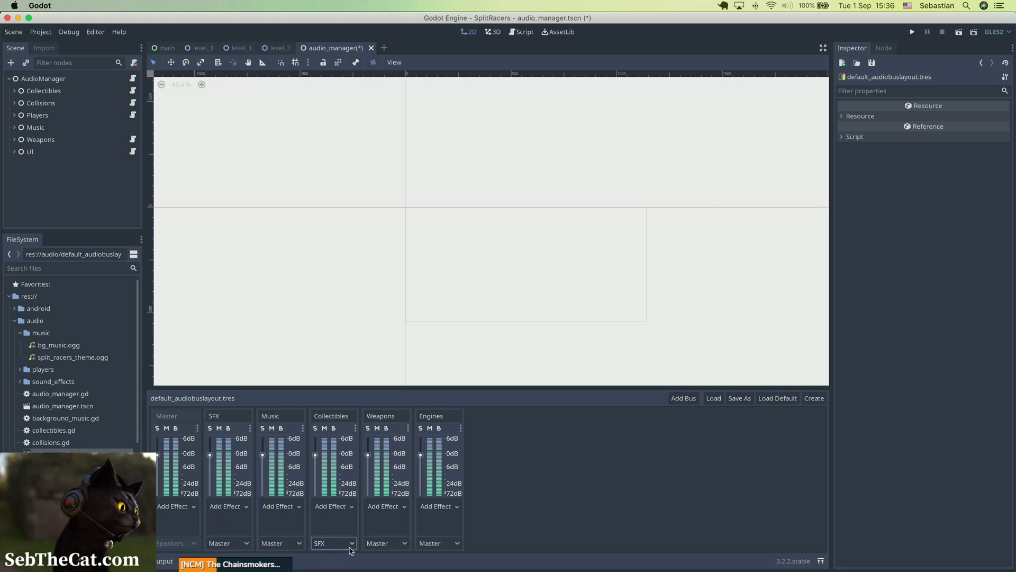
{"action": "left_click", "coordinate": [385, 543]}
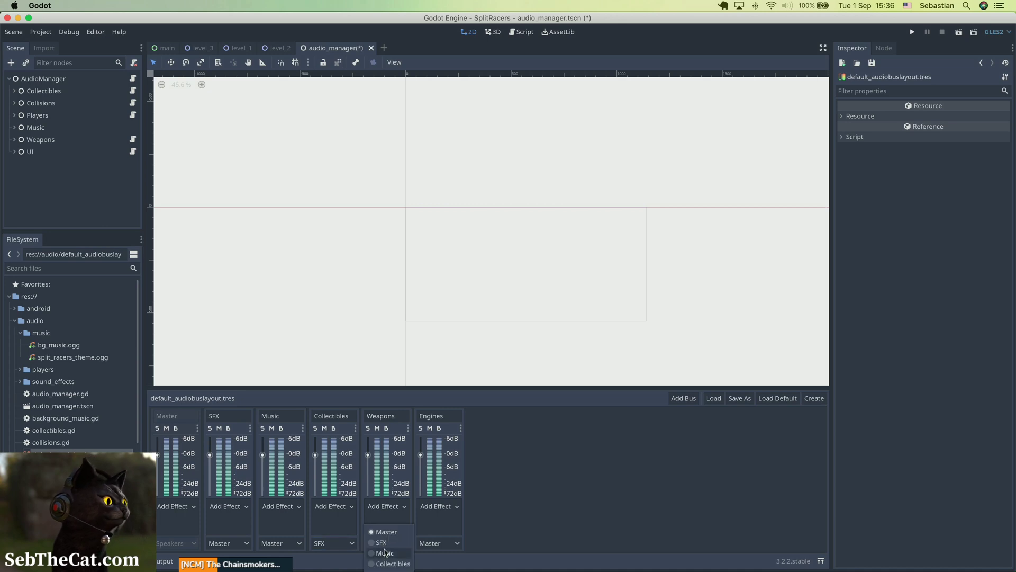
{"action": "left_click", "coordinate": [383, 543]}
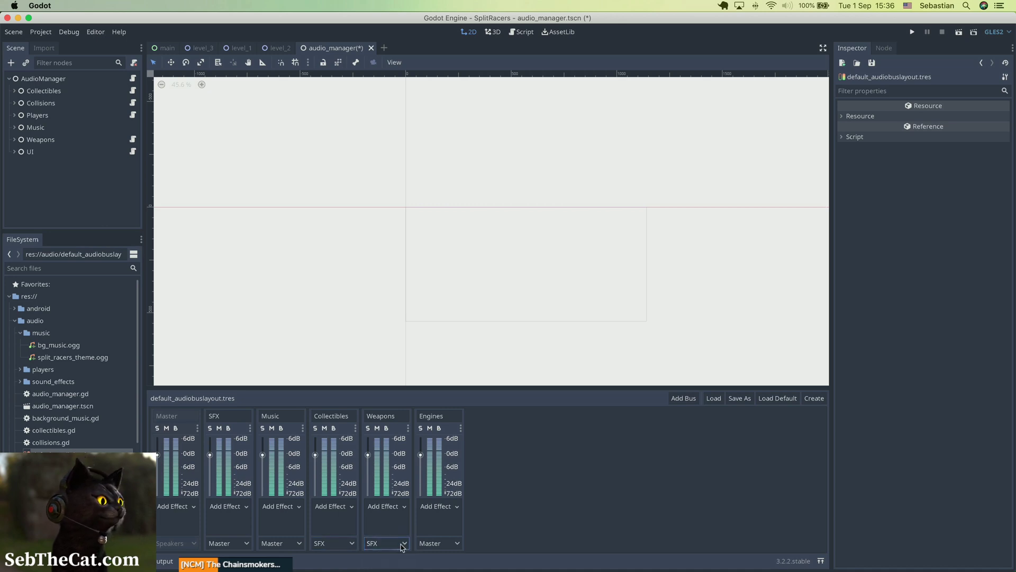
{"action": "left_click", "coordinate": [440, 544]}
{"action": "left_click", "coordinate": [434, 521]}
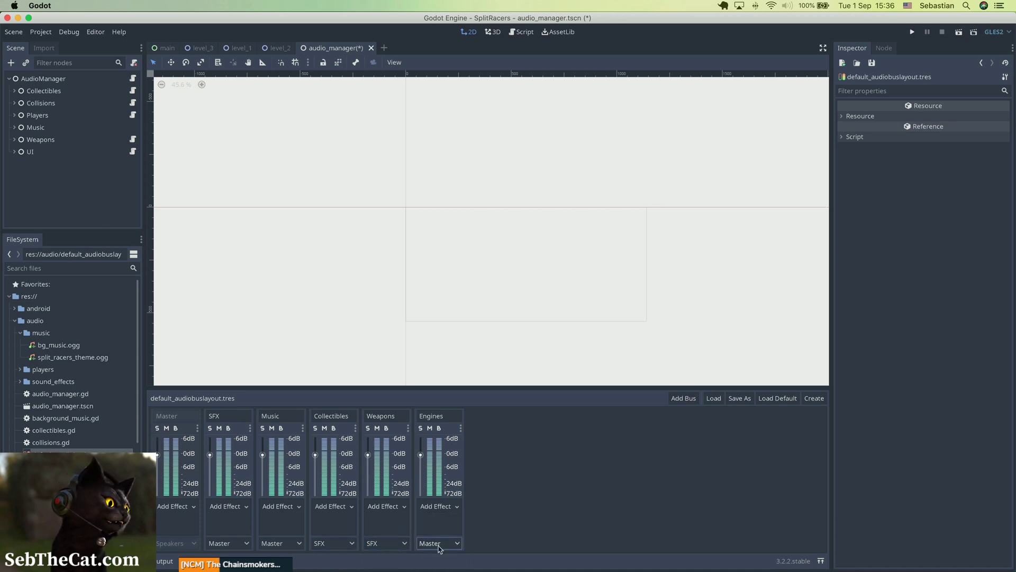
{"action": "left_click", "coordinate": [439, 543]}
{"action": "left_click", "coordinate": [429, 527]}
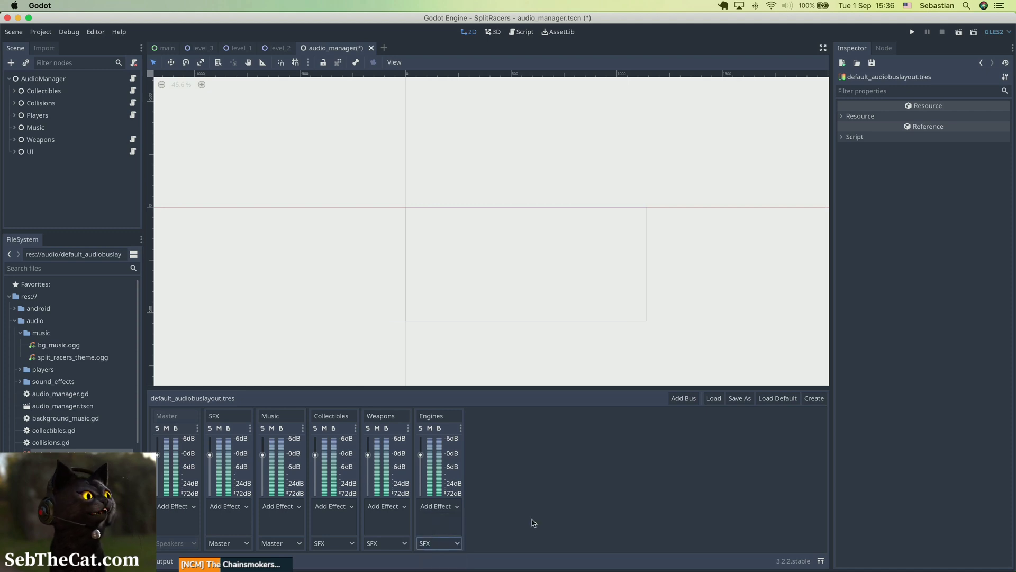
{"action": "key", "text": "super+s"}
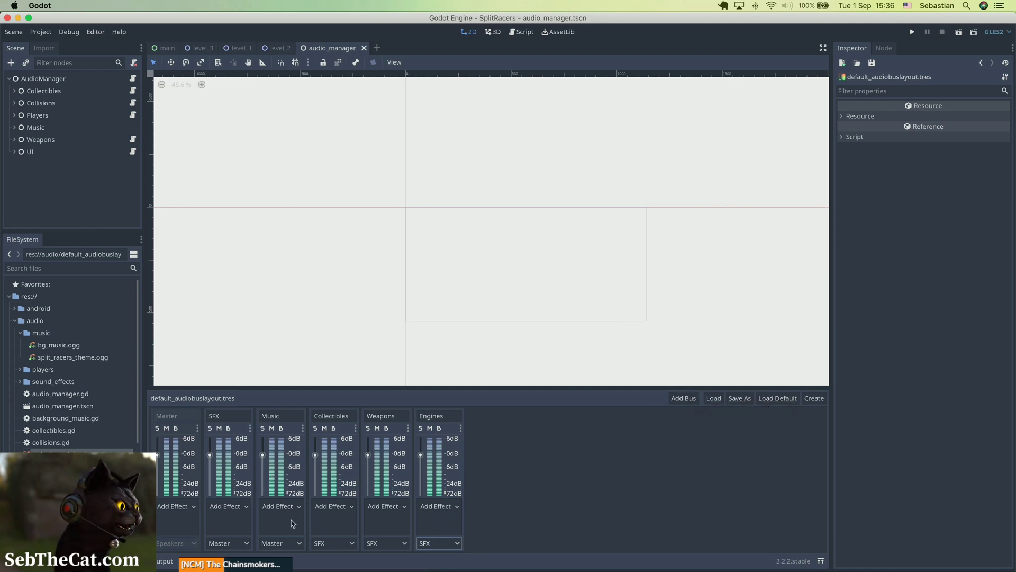
Step: Add Chorus and Reverb effects to the Collectibles bus and save
{"action": "left_click", "coordinate": [347, 508]}
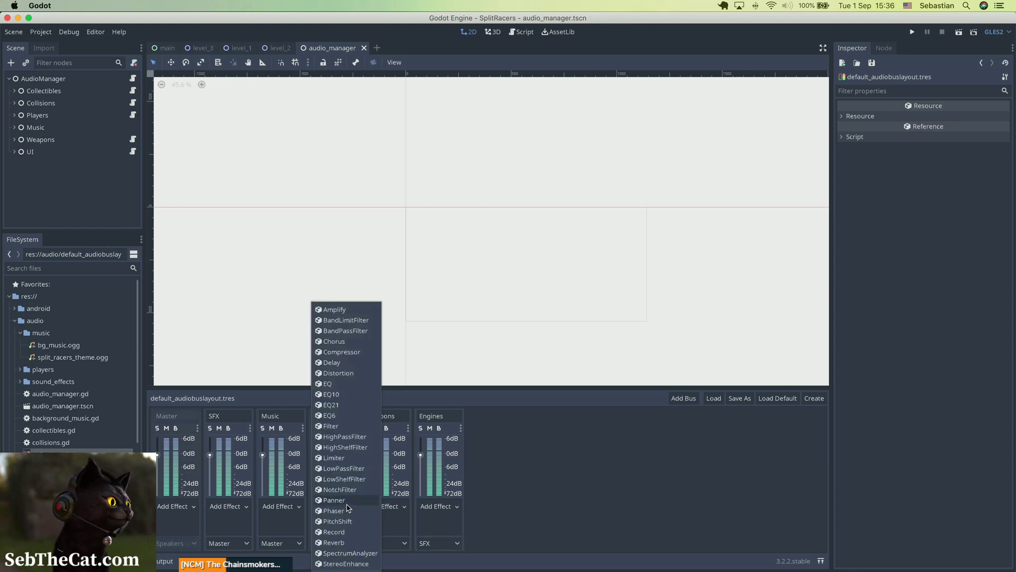
{"action": "left_click", "coordinate": [348, 342]}
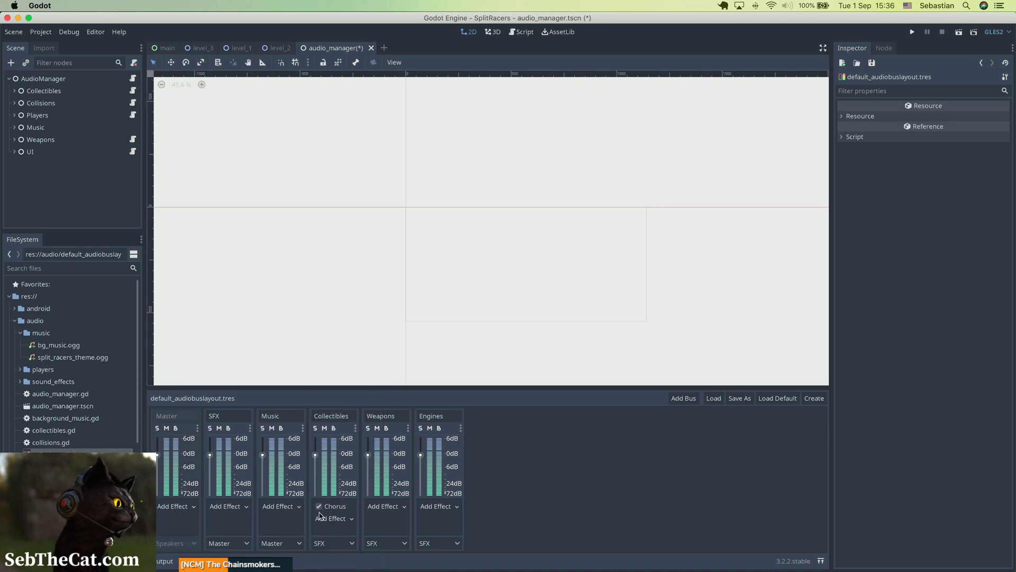
{"action": "left_click", "coordinate": [347, 519]}
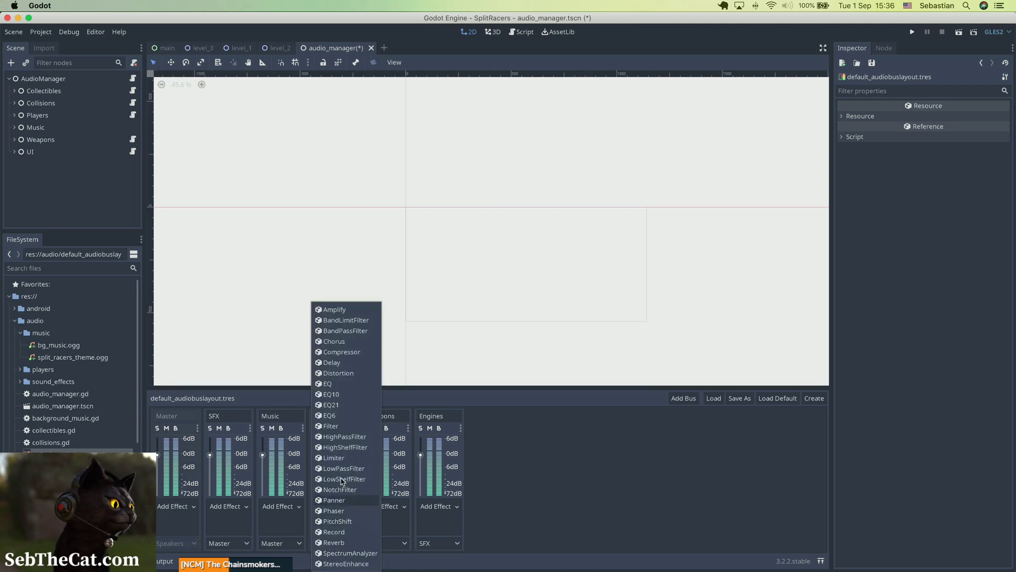
{"action": "left_click", "coordinate": [346, 543]}
{"action": "left_click", "coordinate": [341, 520]}
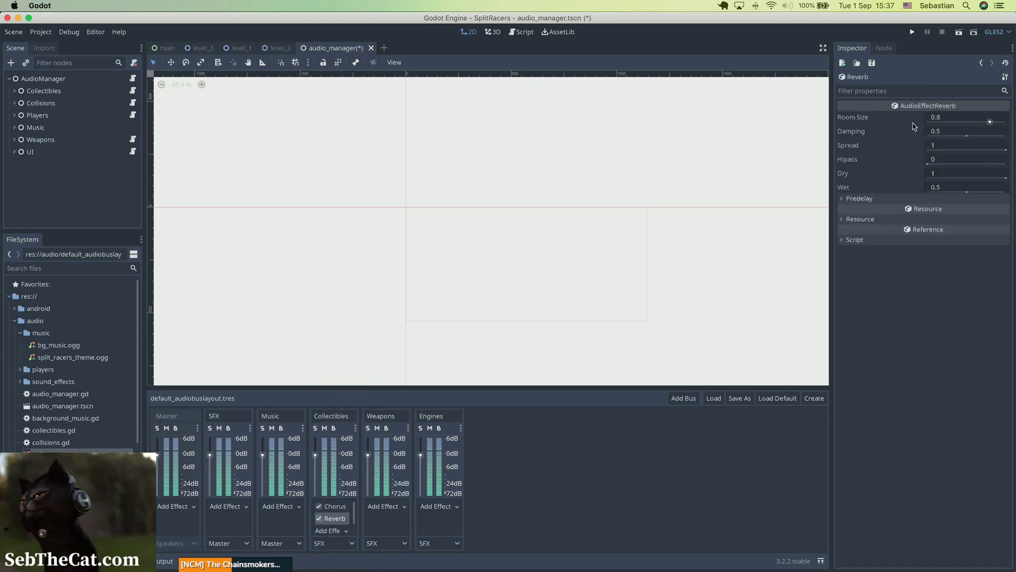
{"action": "key", "text": "super+s"}
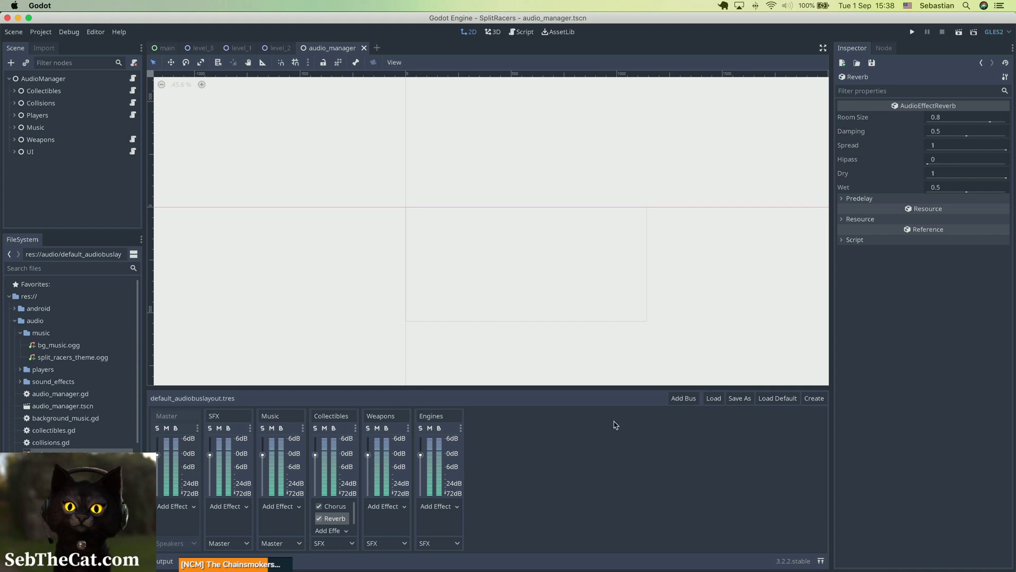
{"action": "left_click", "coordinate": [337, 507]}
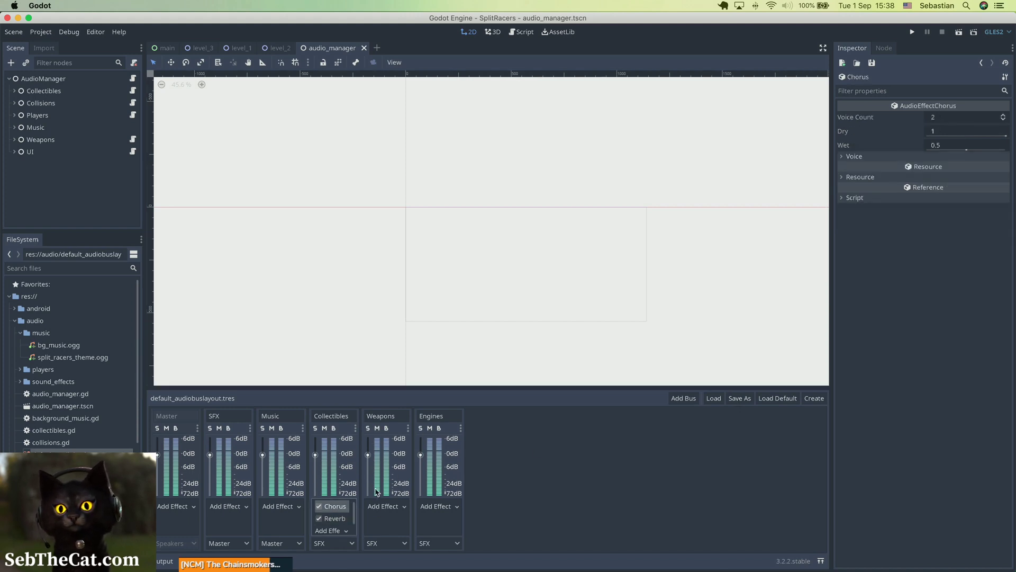
{"action": "left_click_drag", "start_coordinate": [389, 386], "coordinate": [399, 256]}
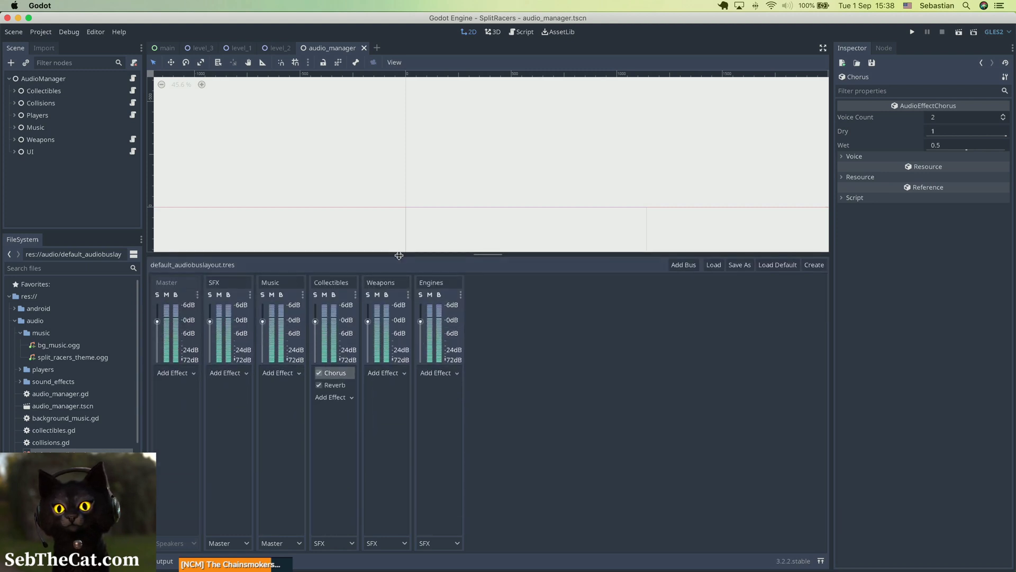
{"action": "left_click", "coordinate": [355, 295]}
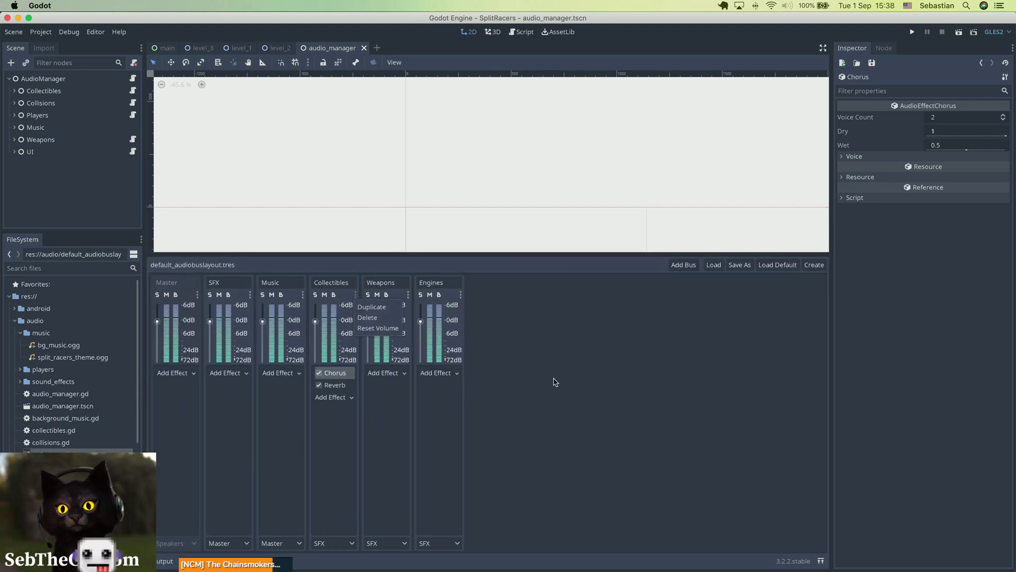
{"action": "left_click", "coordinate": [580, 396]}
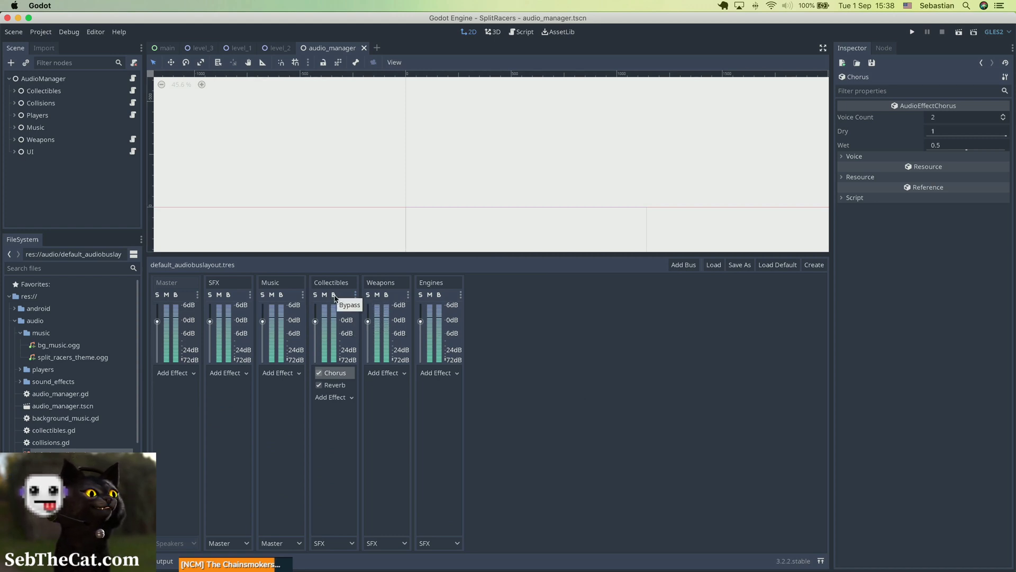
{"action": "left_click", "coordinate": [407, 295]}
{"action": "left_click", "coordinate": [525, 335]}
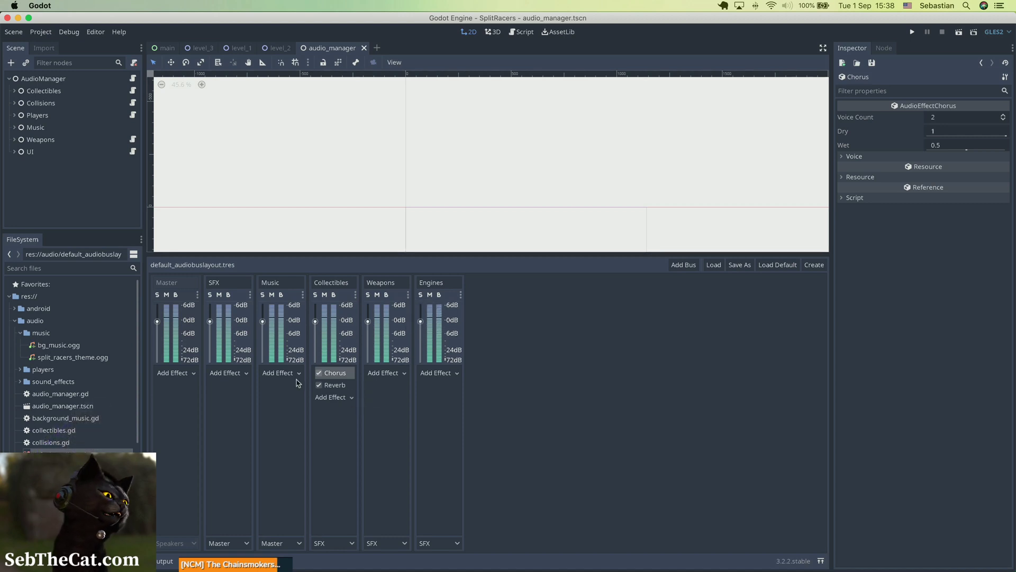
Step: Add a Compressor to the Weapons bus with threshold about -20.2 dB and gain 4, then save
{"action": "left_click", "coordinate": [391, 374]}
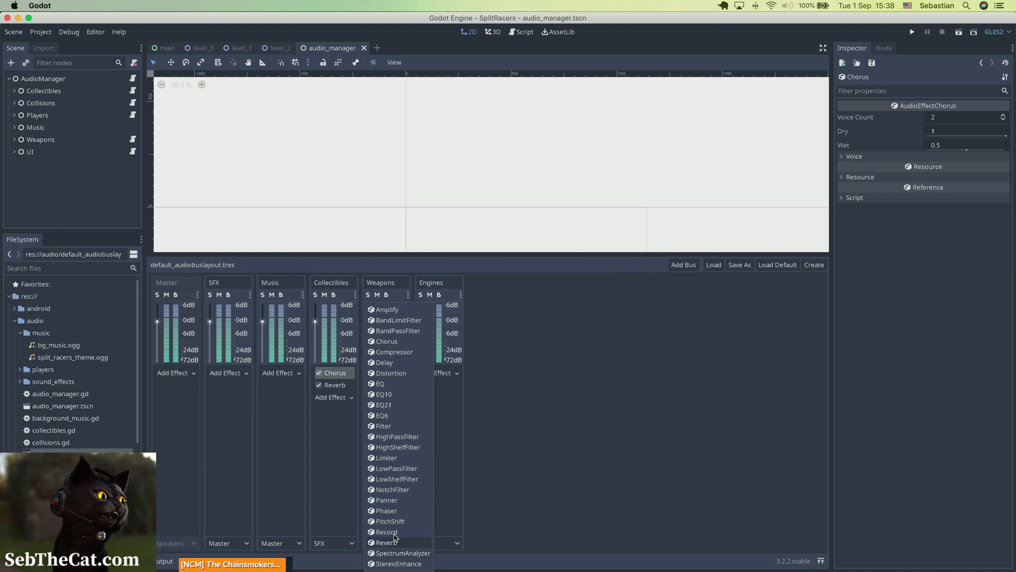
{"action": "left_click", "coordinate": [399, 353]}
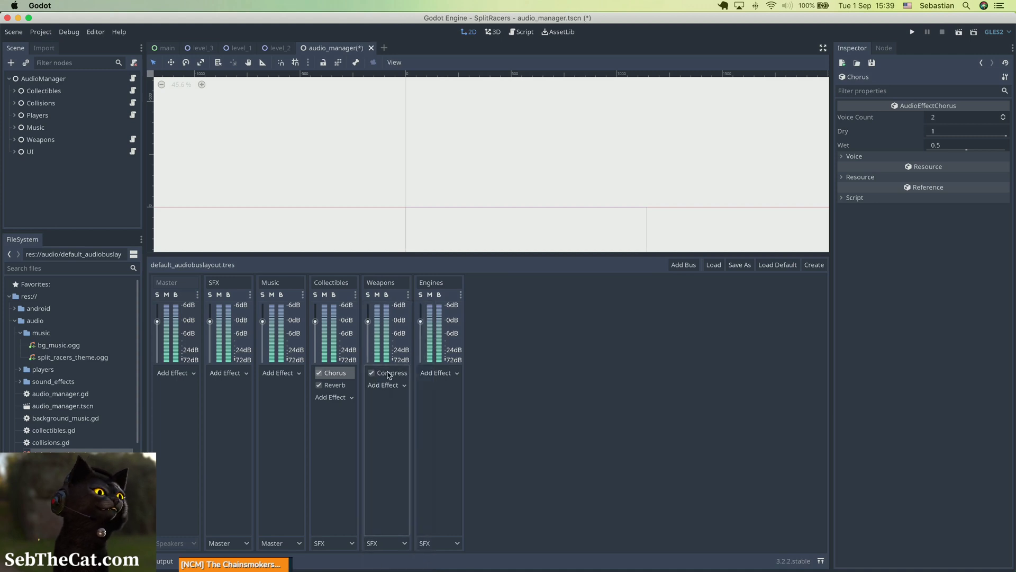
{"action": "left_click", "coordinate": [390, 374]}
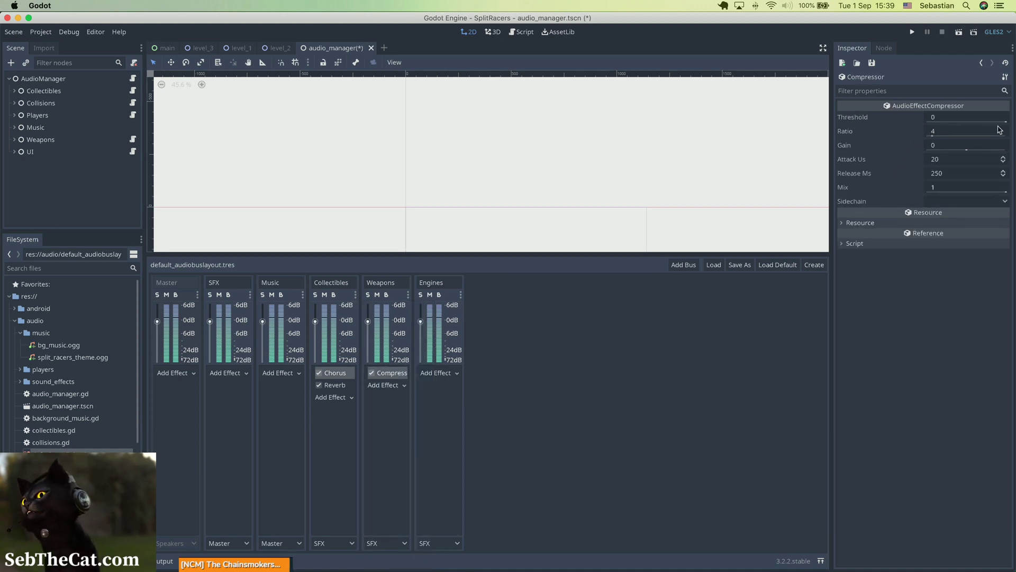
{"action": "left_click_drag", "start_coordinate": [1005, 124], "coordinate": [979, 126]}
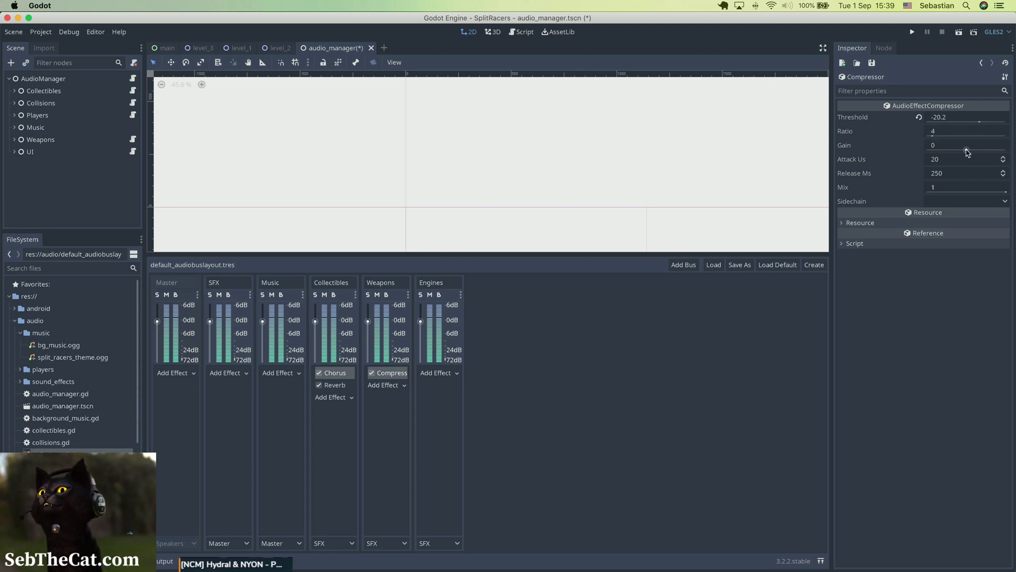
{"action": "left_click_drag", "start_coordinate": [968, 149], "coordinate": [966, 148]}
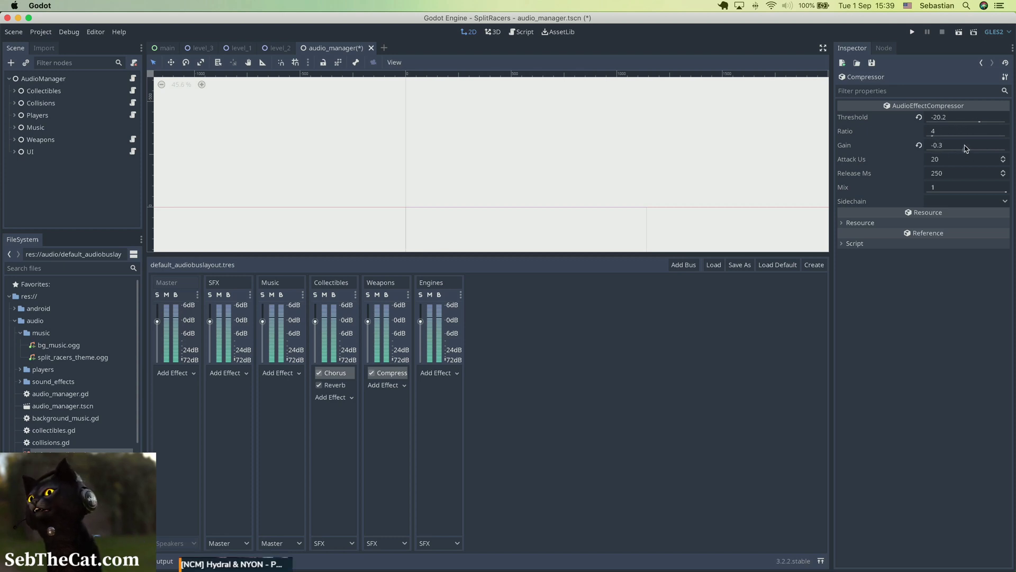
{"action": "left_click", "coordinate": [965, 145]}
{"action": "type", "text": "4"}
{"action": "key", "text": "Return"}
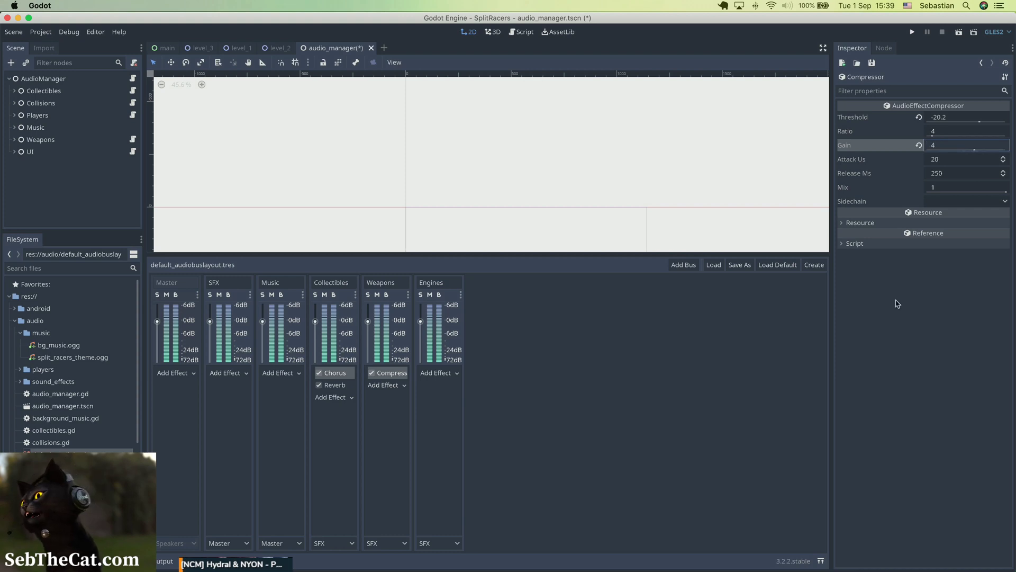
{"action": "key", "text": "super+s"}
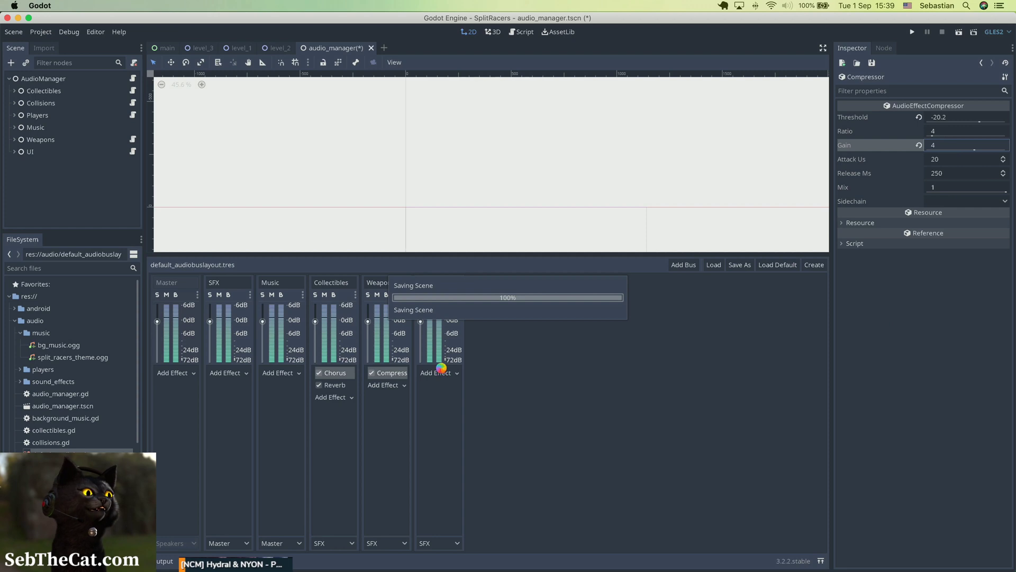
Step: Add a Compressor effect to the SFX bus and open its settings
{"action": "left_click", "coordinate": [242, 374]}
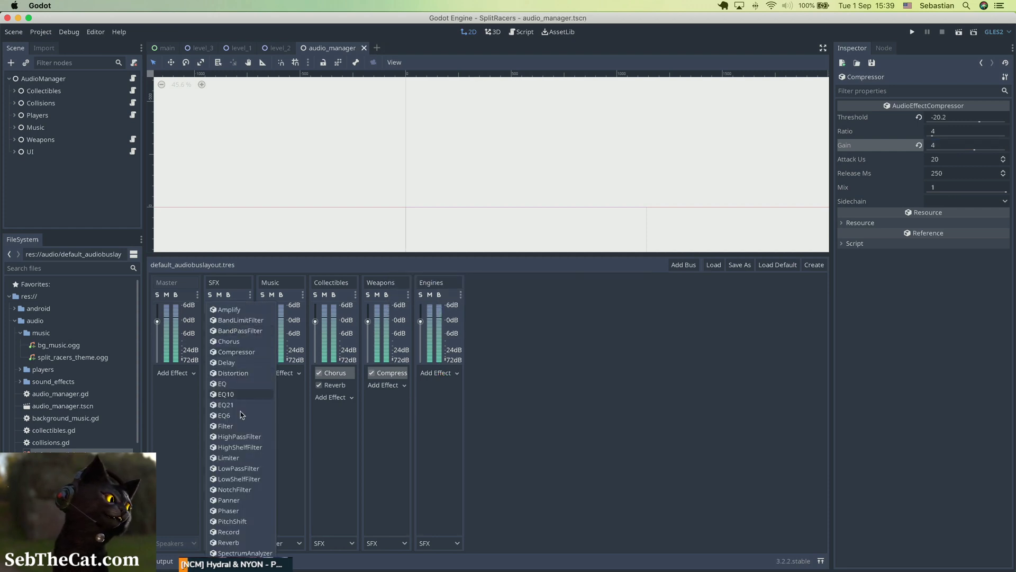
{"action": "left_click", "coordinate": [495, 408]}
{"action": "left_click", "coordinate": [229, 374]}
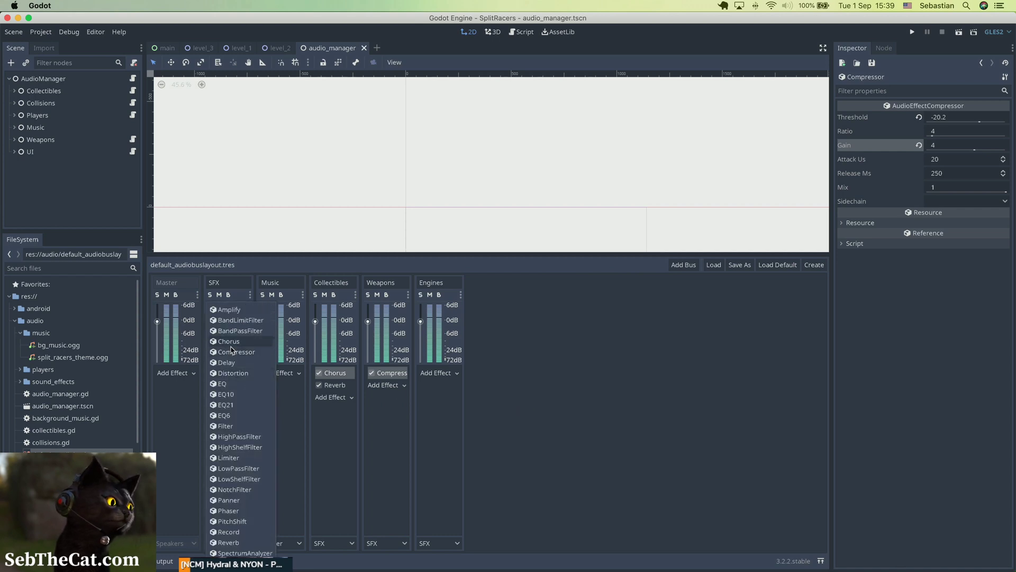
{"action": "left_click", "coordinate": [233, 351]}
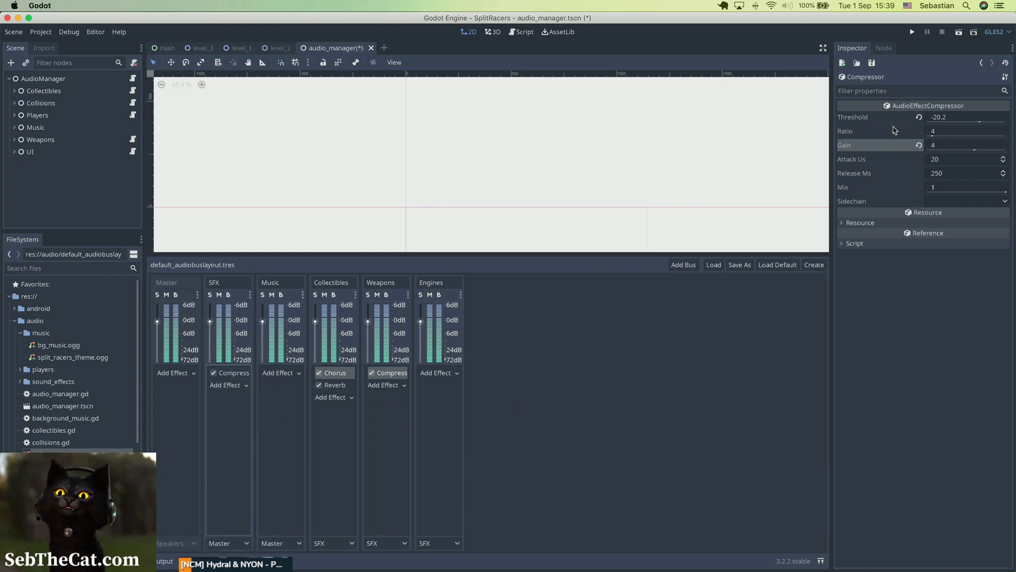
{"action": "left_click", "coordinate": [245, 374]}
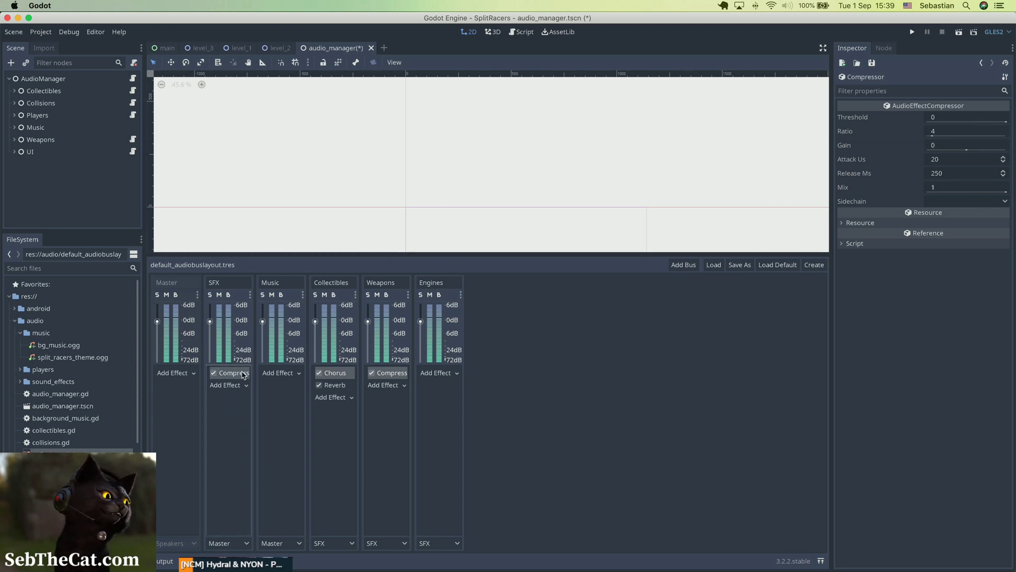
Step: Set the SFX compressor's threshold to -30, ratio to 2 and gain to 2, then save
{"action": "left_click", "coordinate": [965, 119]}
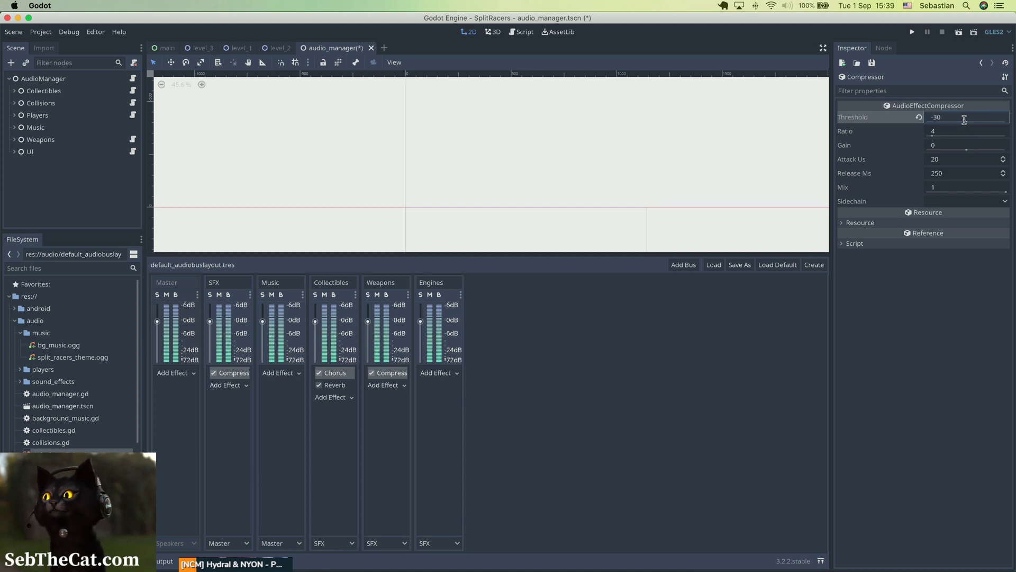
{"action": "left_click", "coordinate": [961, 132]}
{"action": "type", "text": "2"}
{"action": "key", "text": "Return"}
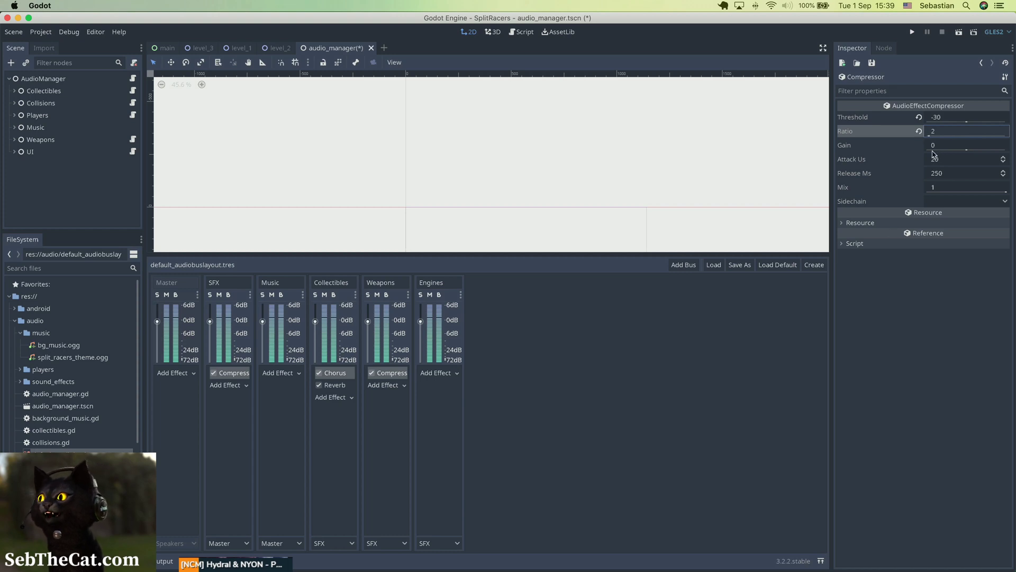
{"action": "left_click", "coordinate": [945, 145]}
{"action": "key", "text": "Return"}
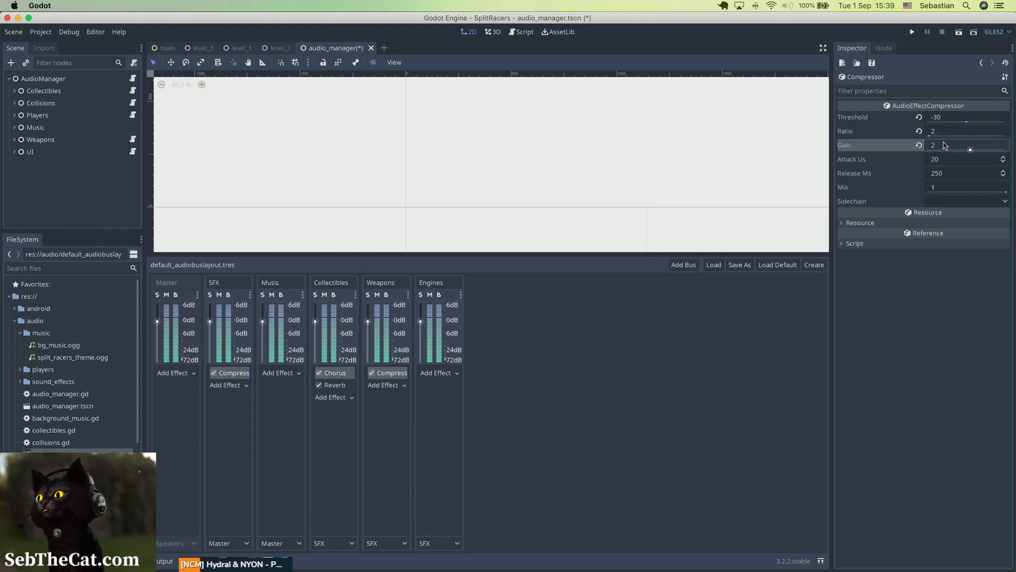
{"action": "key", "text": "super+s"}
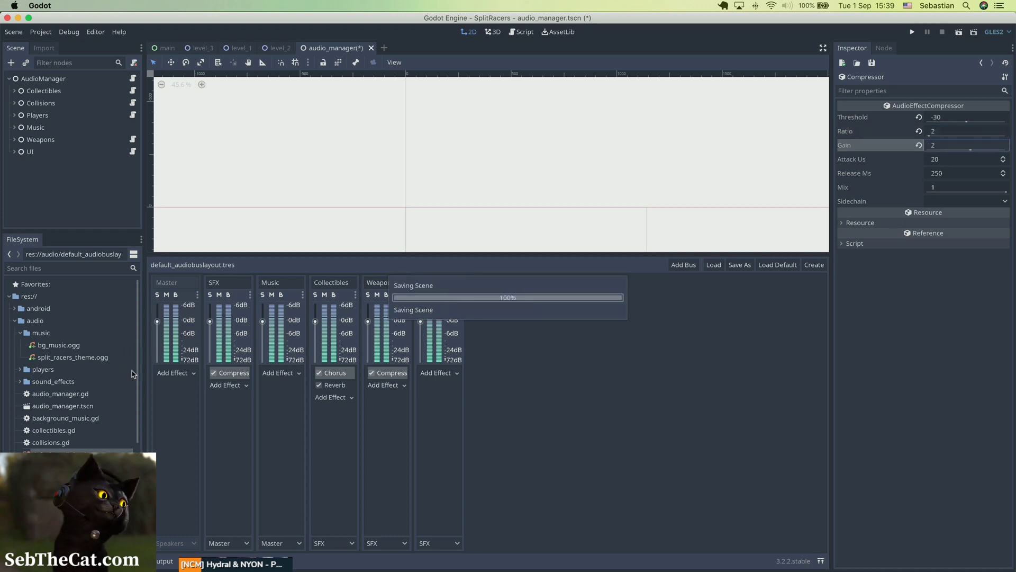
Step: Add a Compressor effect to the Master bus and open its settings
{"action": "left_click", "coordinate": [183, 373]}
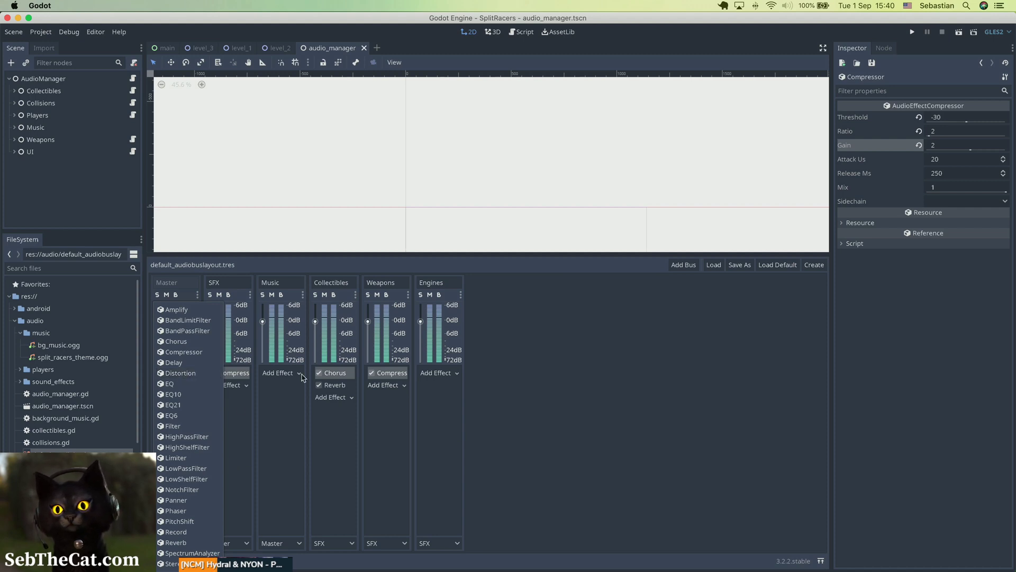
{"action": "left_click", "coordinate": [527, 496]}
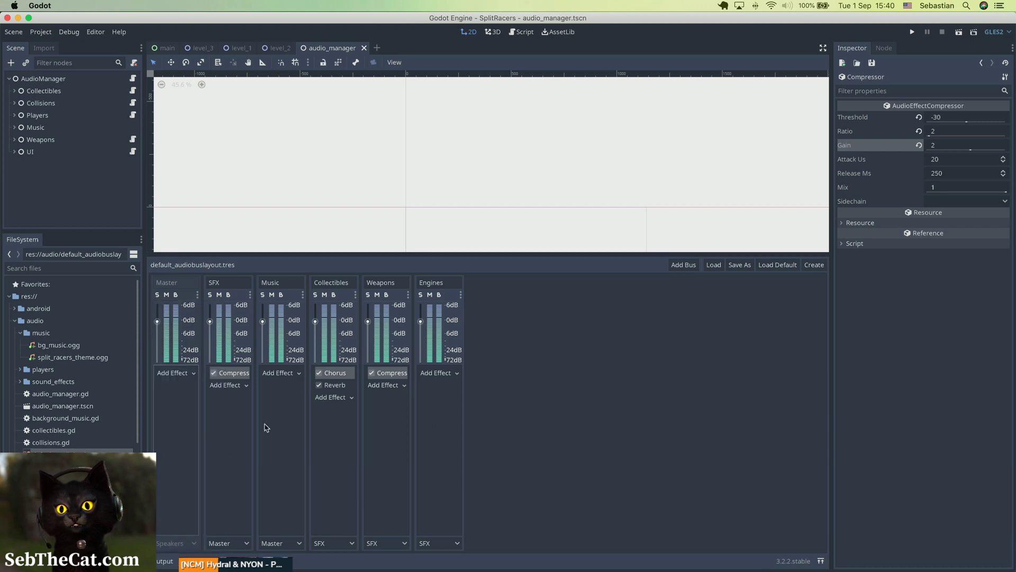
{"action": "left_click", "coordinate": [176, 372]}
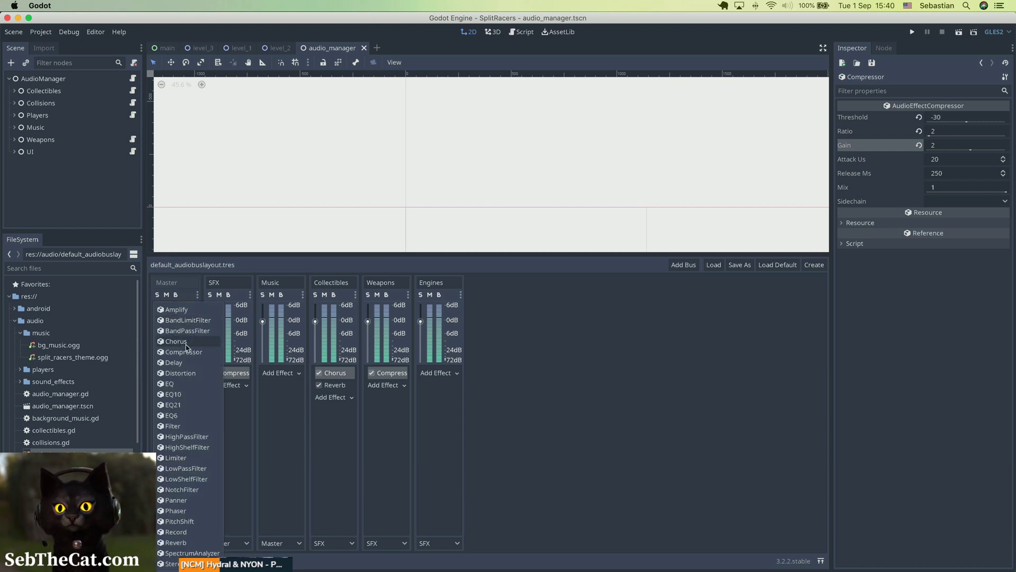
{"action": "left_click", "coordinate": [186, 352]}
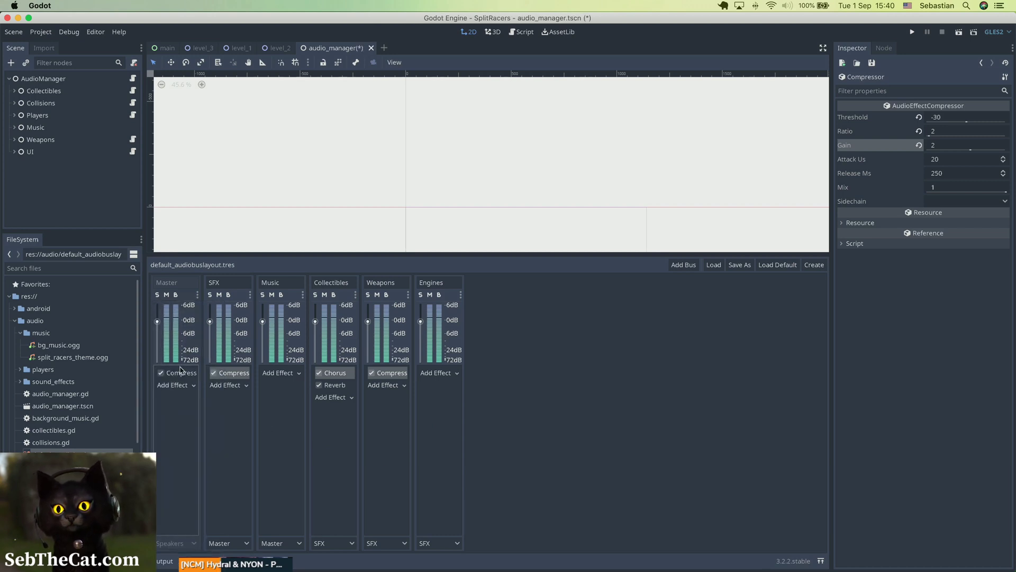
{"action": "left_click", "coordinate": [180, 373]}
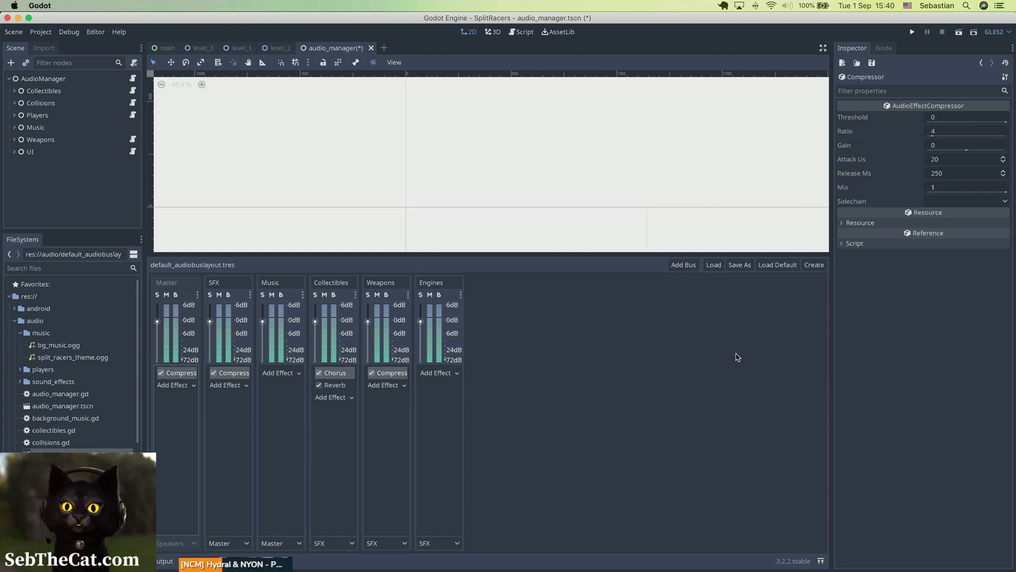
Step: Set the Master compressor's ratio to 1.2, gain to 2 and threshold to -40, then save
{"action": "left_click", "coordinate": [945, 133]}
{"action": "type", "text": "1.2"}
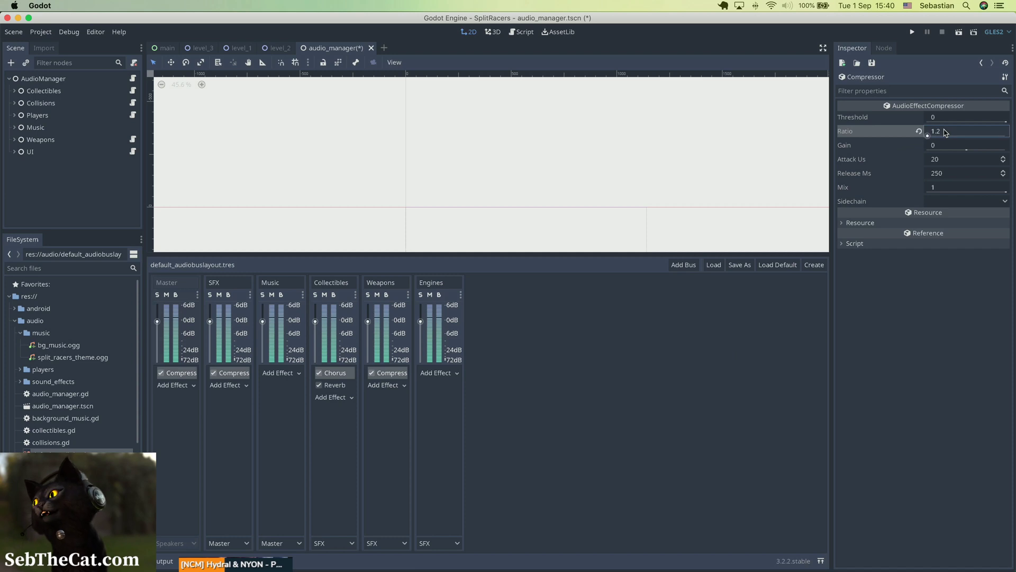
{"action": "key", "text": "Return"}
{"action": "left_click", "coordinate": [943, 146]}
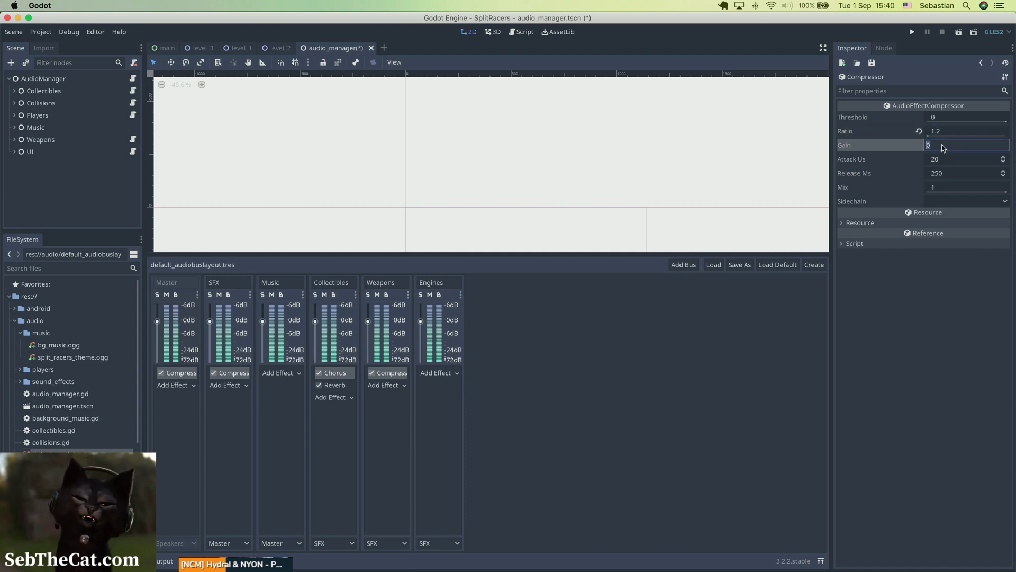
{"action": "type", "text": "2"}
{"action": "key", "text": "Return"}
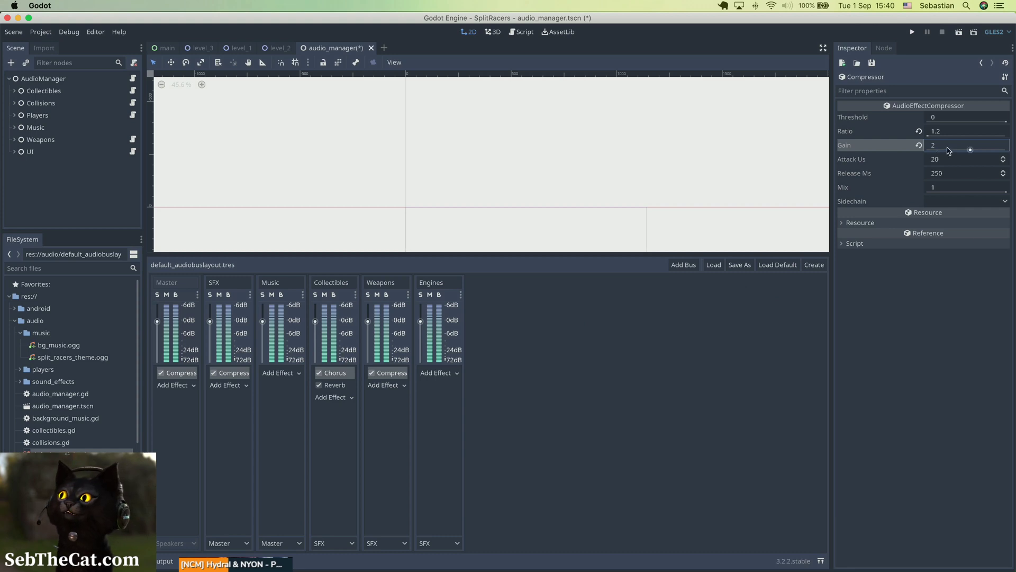
{"action": "left_click", "coordinate": [935, 117]}
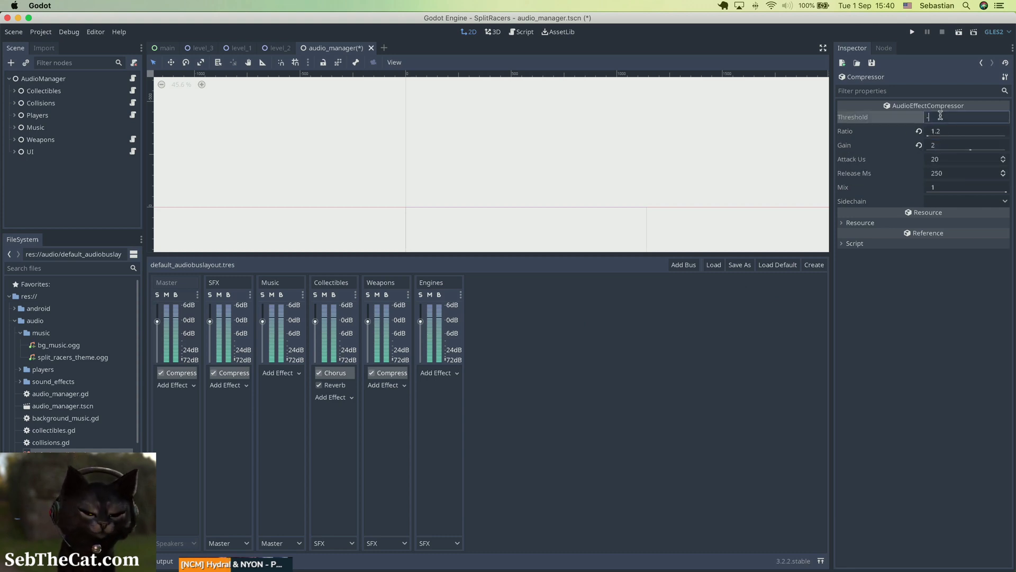
{"action": "type", "text": "-40"}
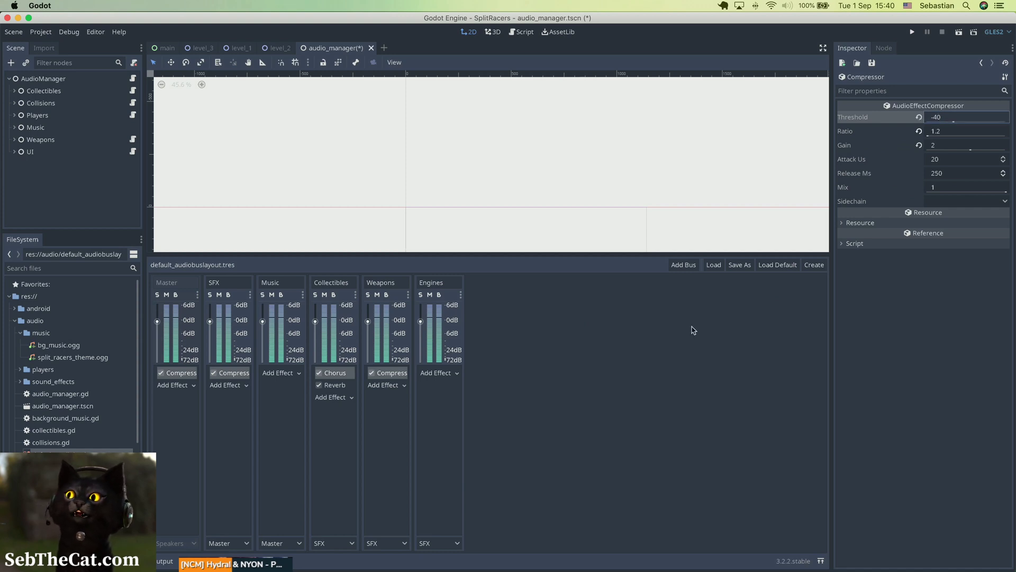
{"action": "left_click", "coordinate": [824, 230]}
{"action": "key", "text": "super+s"}
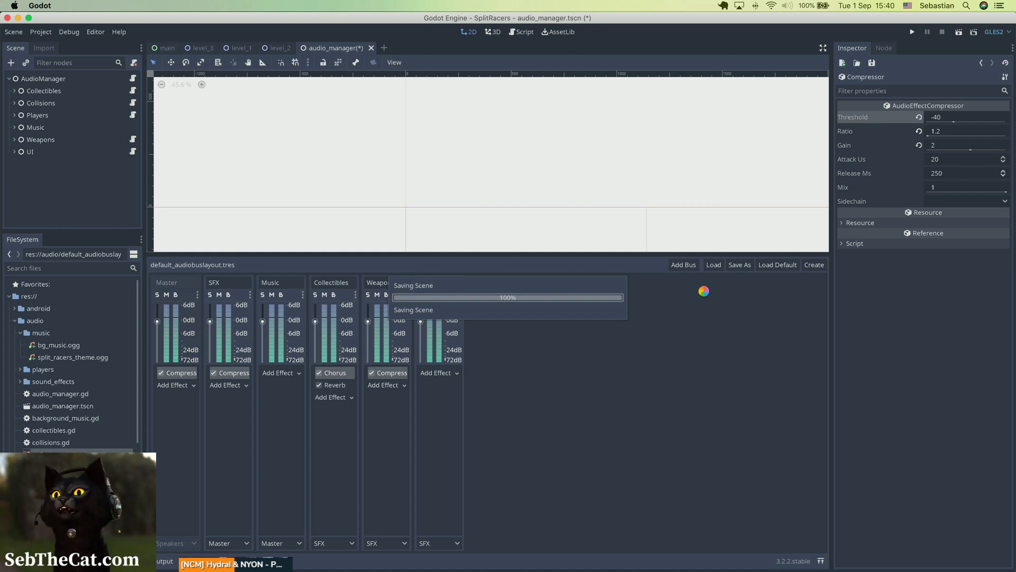
Step: Change the Master compressor's threshold to -20 and gain to 10, then save
{"action": "left_click", "coordinate": [942, 117]}
{"action": "left_click", "coordinate": [941, 117]}
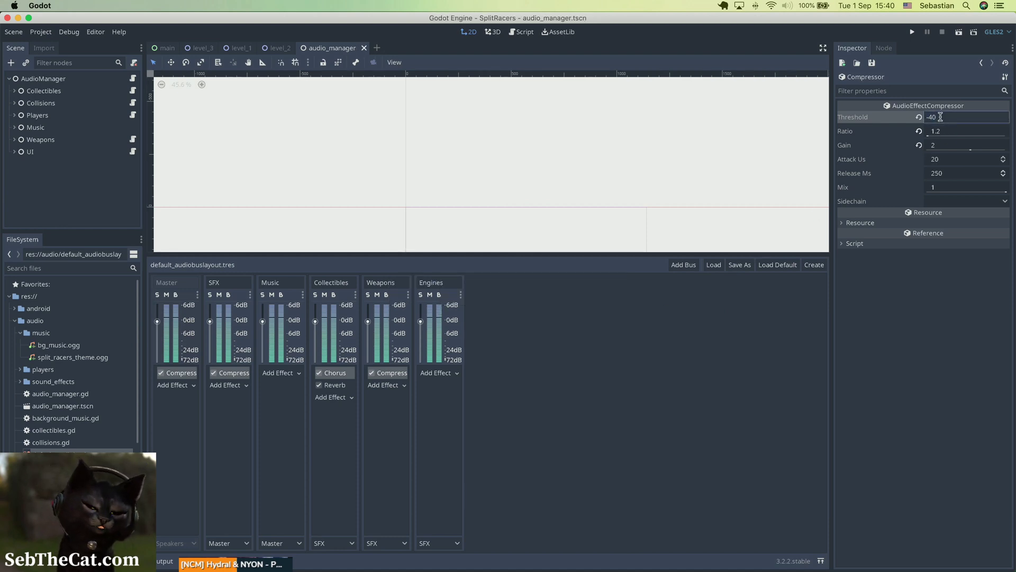
{"action": "type", "text": "20"}
{"action": "key", "text": "Return"}
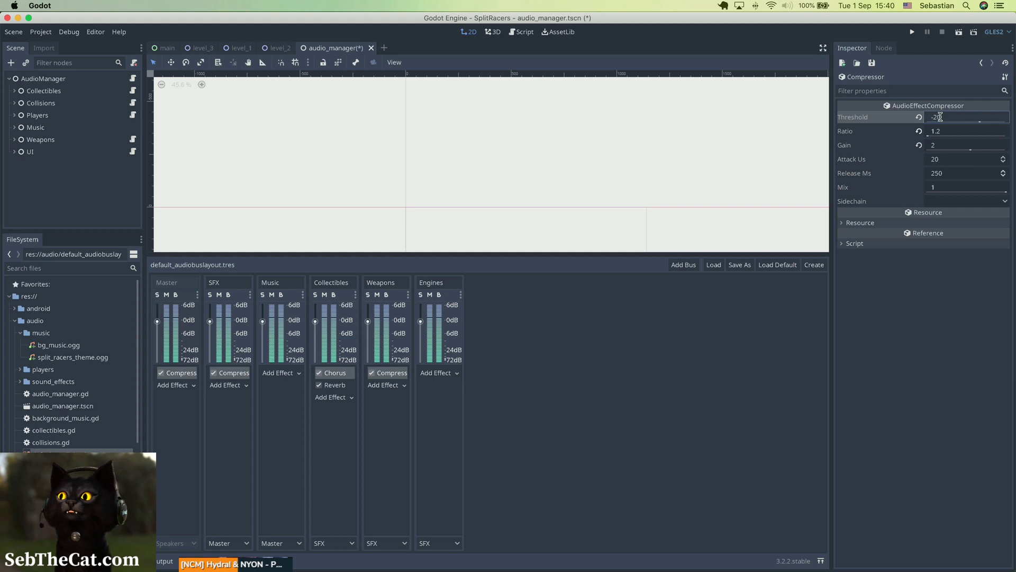
{"action": "left_click", "coordinate": [940, 148]}
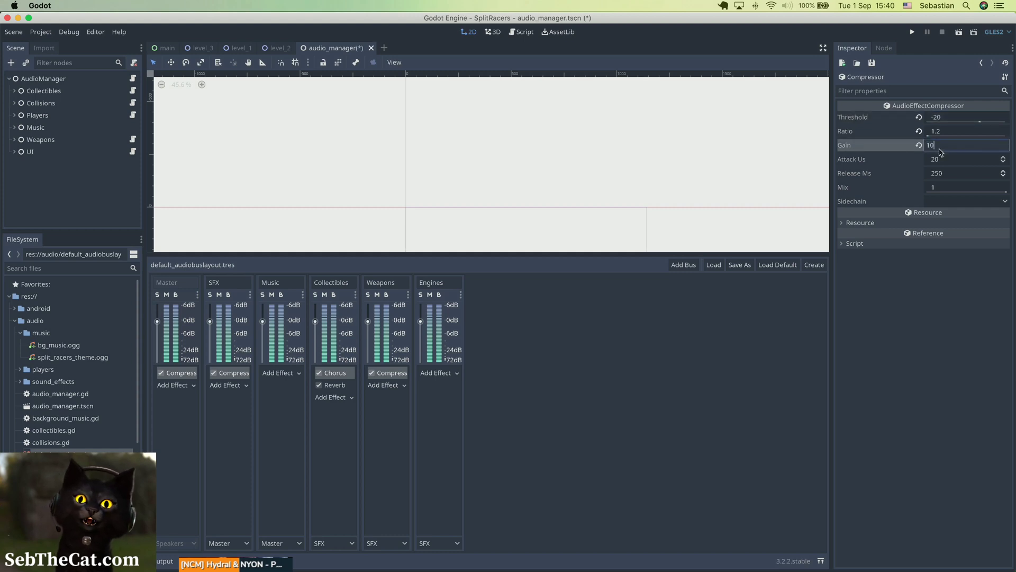
{"action": "key", "text": "Return"}
{"action": "key", "text": "super+s"}
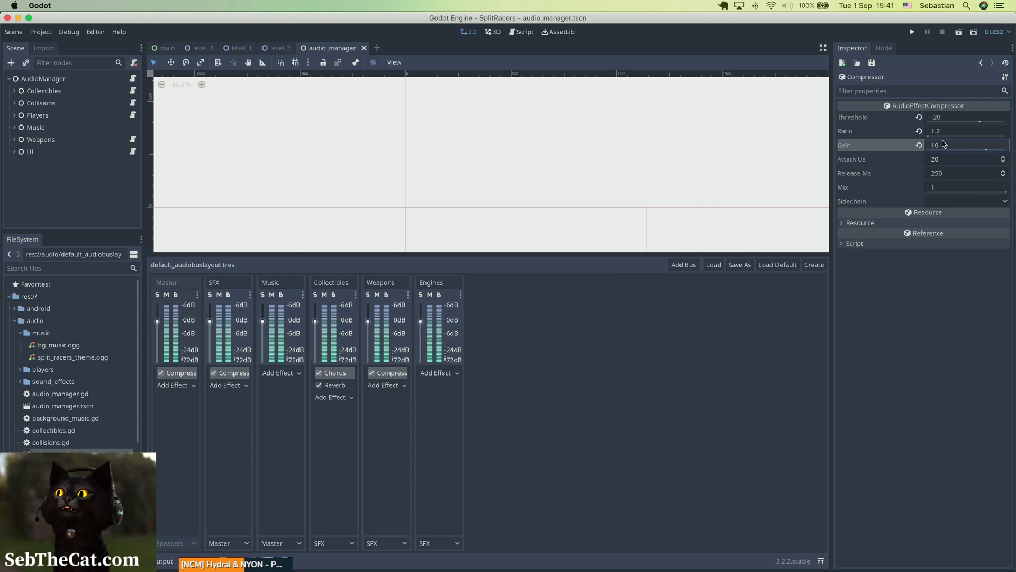
Step: Set the Master compressor's gain to 4, then save
{"action": "left_click", "coordinate": [942, 147]}
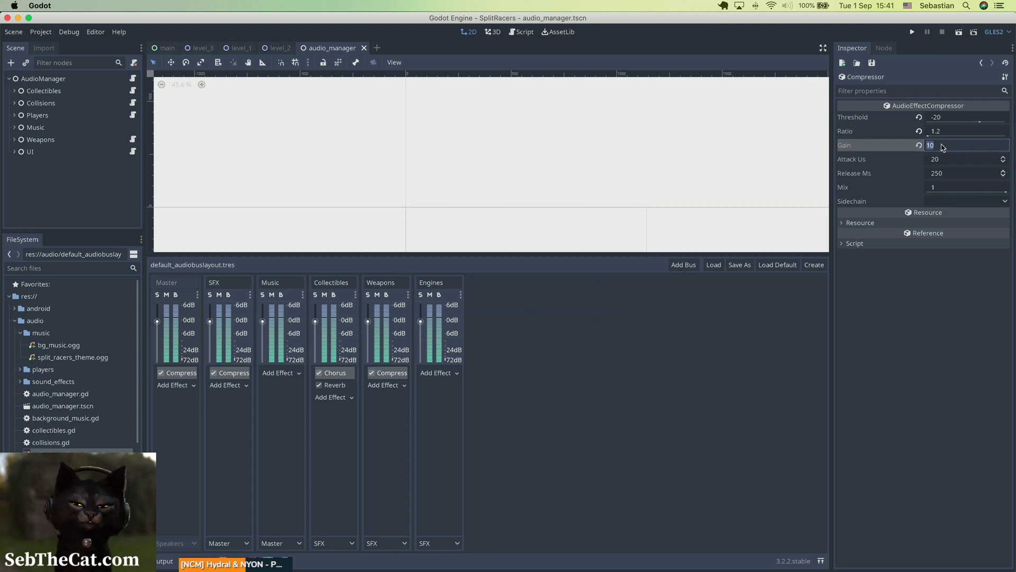
{"action": "type", "text": "4"}
{"action": "key", "text": "Return"}
{"action": "key", "text": "super+s"}
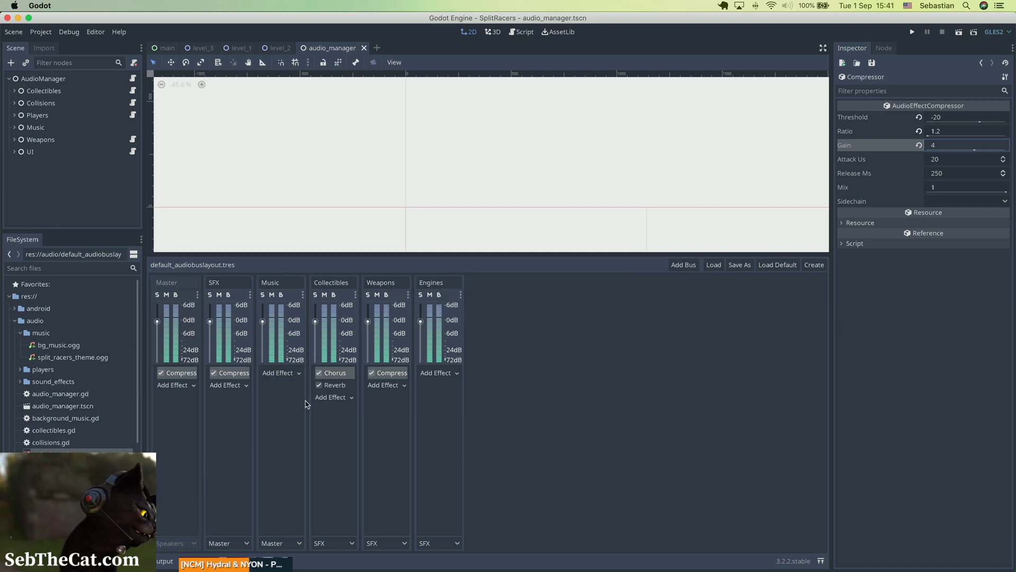
Step: Add a Distortion effect to the Engines bus and set its mode to LoFi
{"action": "left_click", "coordinate": [452, 373]}
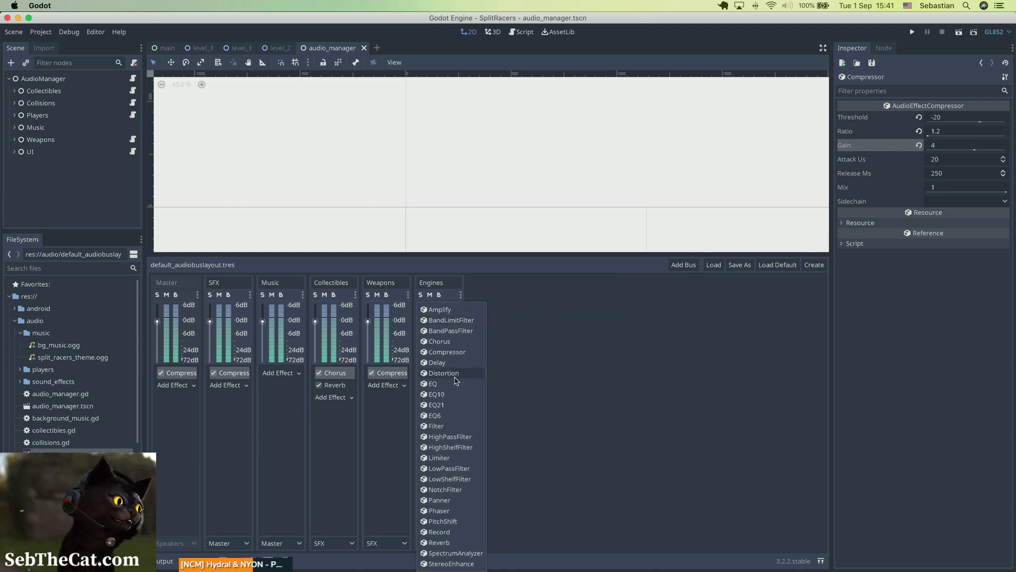
{"action": "left_click", "coordinate": [450, 373]}
{"action": "left_click", "coordinate": [447, 376]}
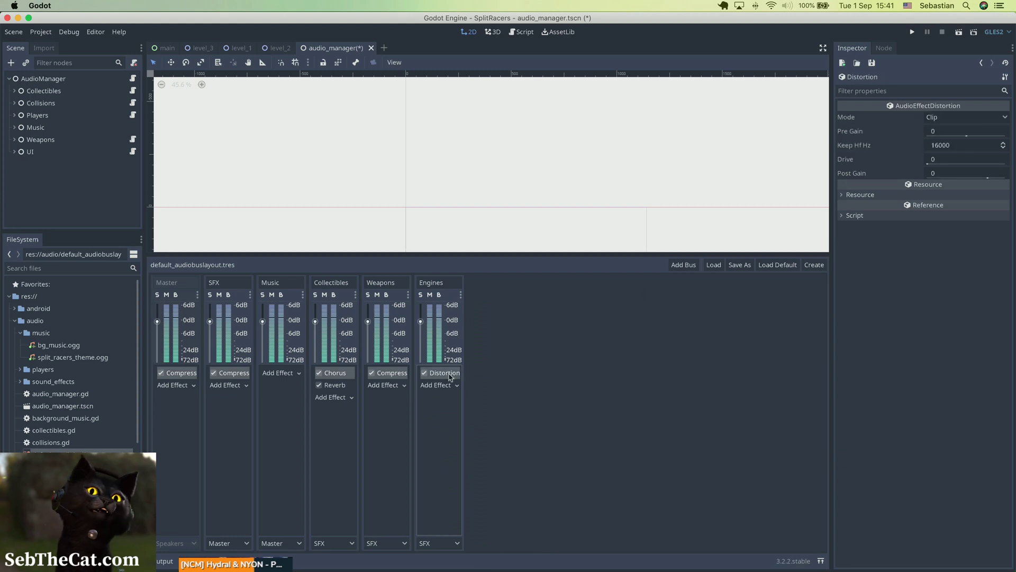
{"action": "left_click", "coordinate": [952, 119]}
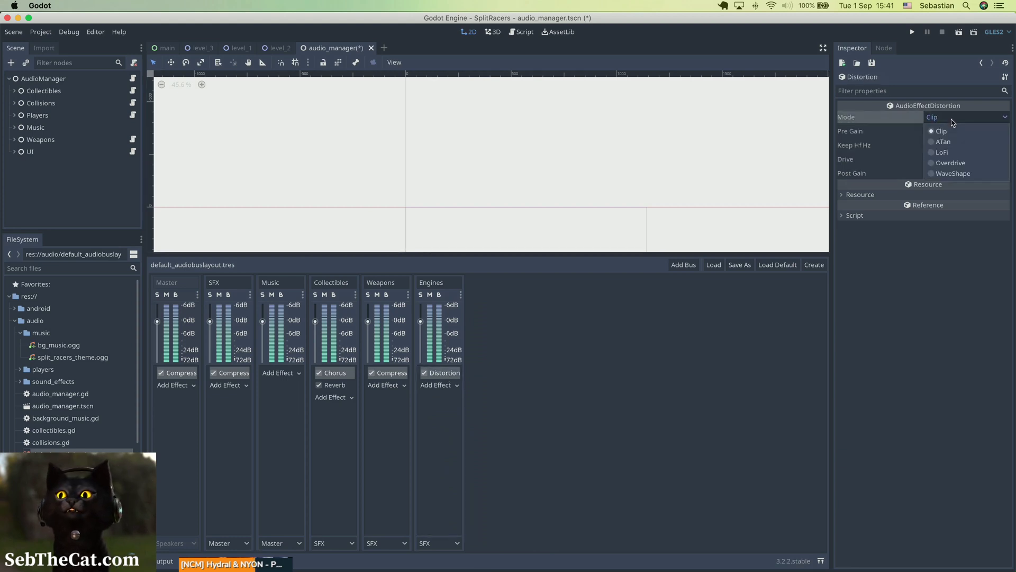
{"action": "left_click", "coordinate": [935, 154]}
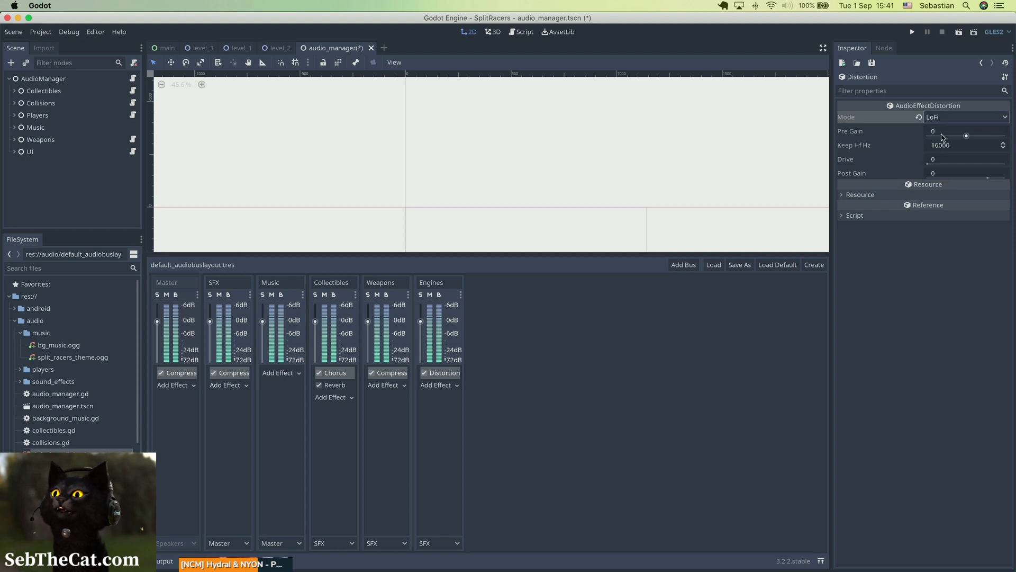
Step: Set the distortion's pre gain to 2 and drive to 0.5, then save
{"action": "left_click_drag", "start_coordinate": [942, 135], "coordinate": [942, 135]}
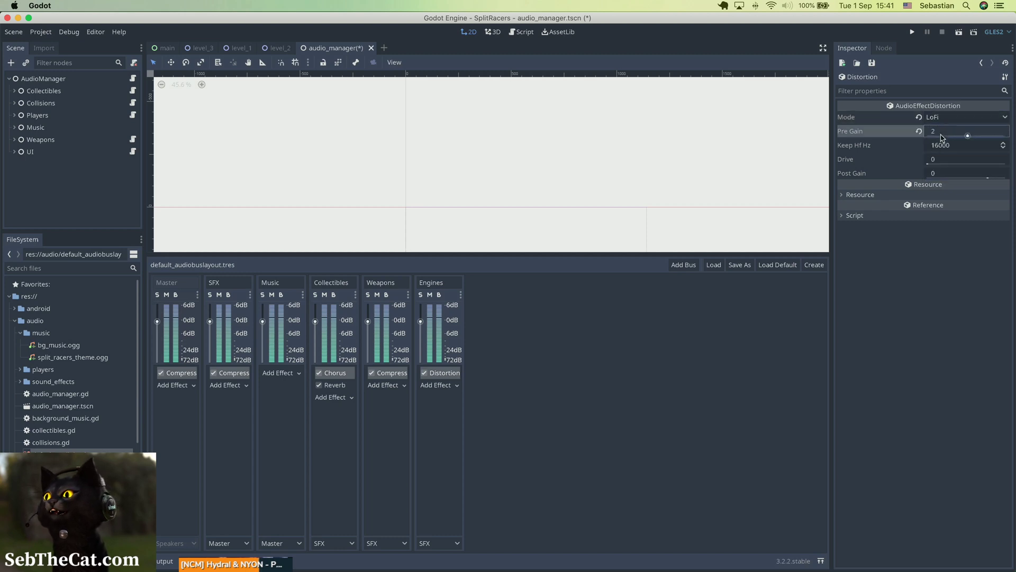
{"action": "left_click", "coordinate": [944, 160]}
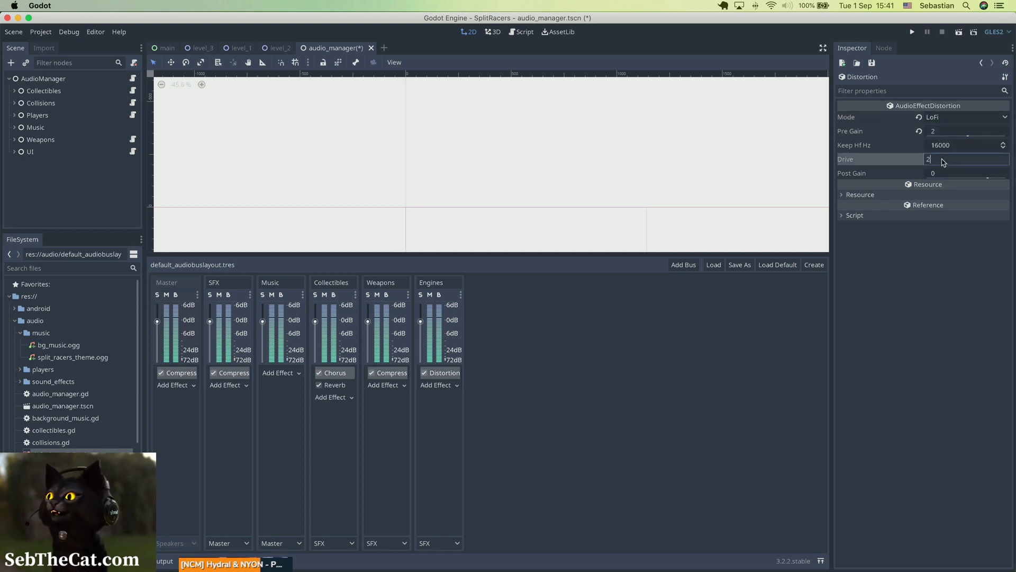
{"action": "type", "text": "2"}
{"action": "key", "text": "Return"}
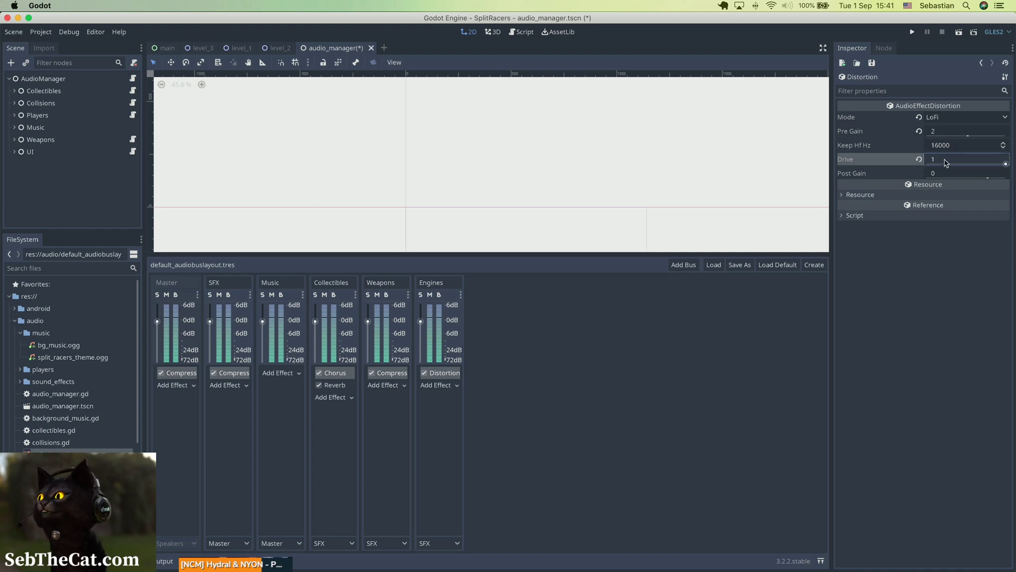
{"action": "left_click", "coordinate": [946, 161]}
{"action": "type", "text": "0."}
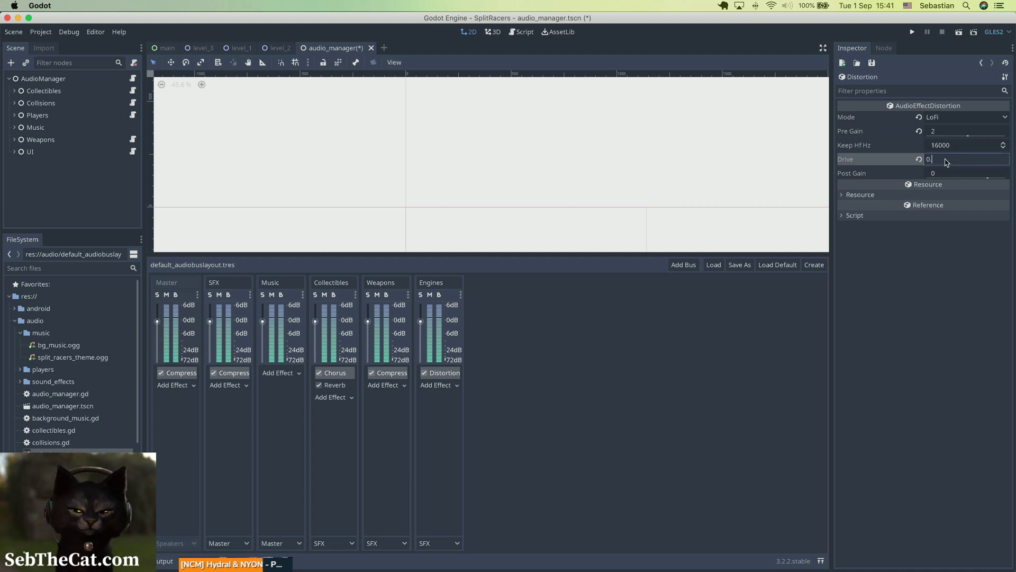
{"action": "type", "text": "5"}
{"action": "key", "text": "Return"}
{"action": "key", "text": "super+s"}
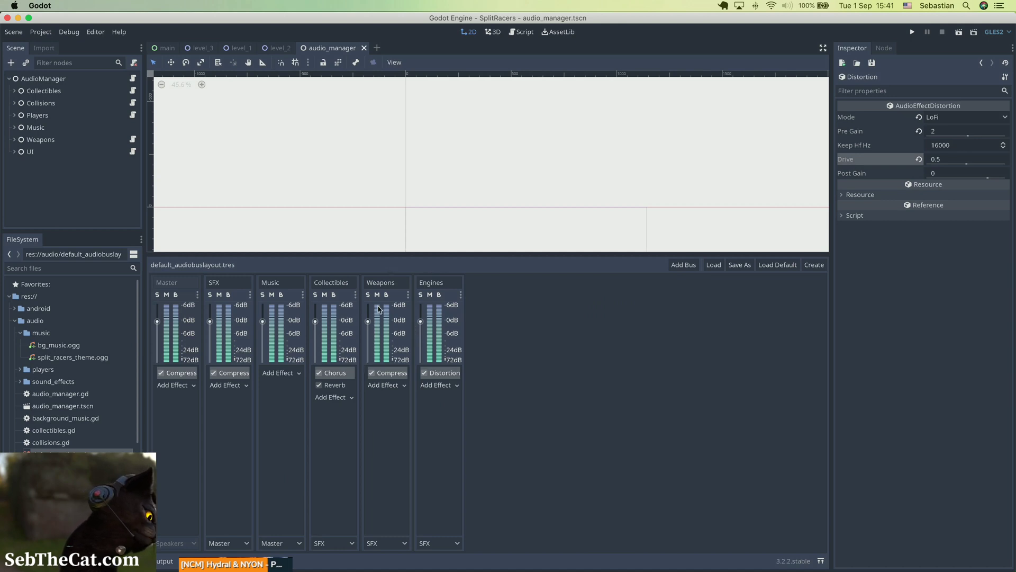
Step: Try a HighShelfFilter effect on the Weapons bus, then delete it
{"action": "left_click", "coordinate": [394, 385]}
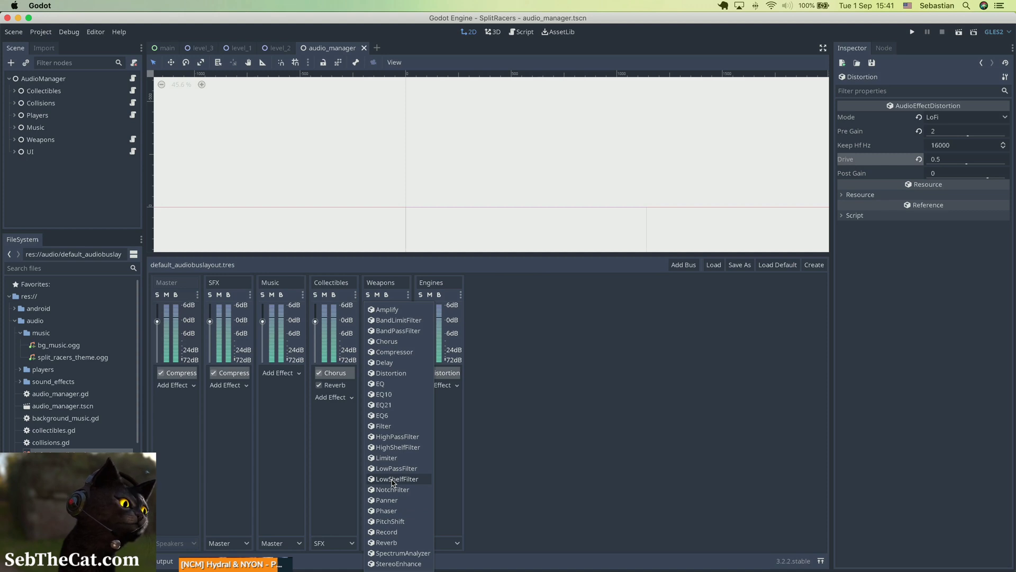
{"action": "left_click", "coordinate": [398, 447]}
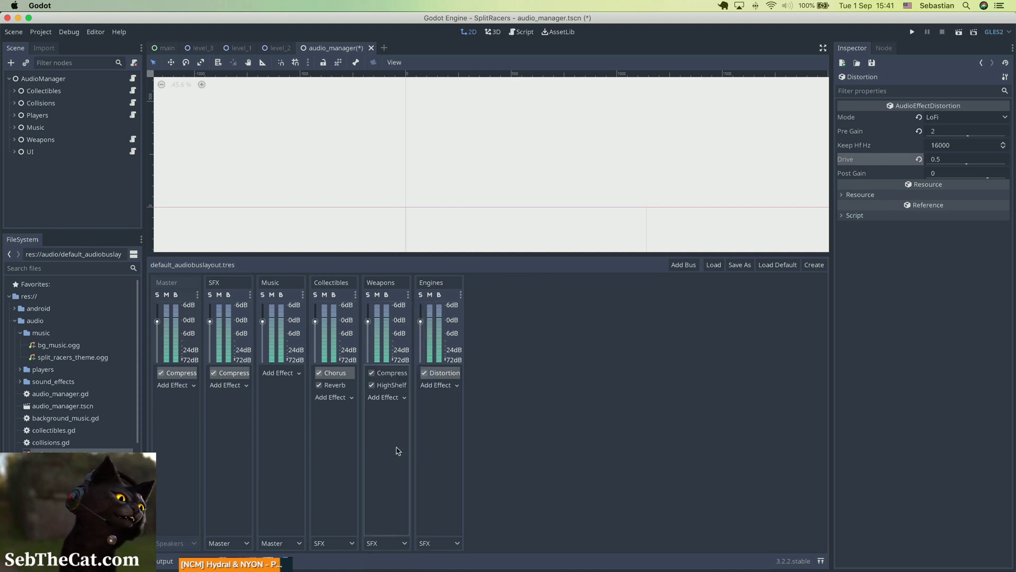
{"action": "left_click", "coordinate": [395, 386]}
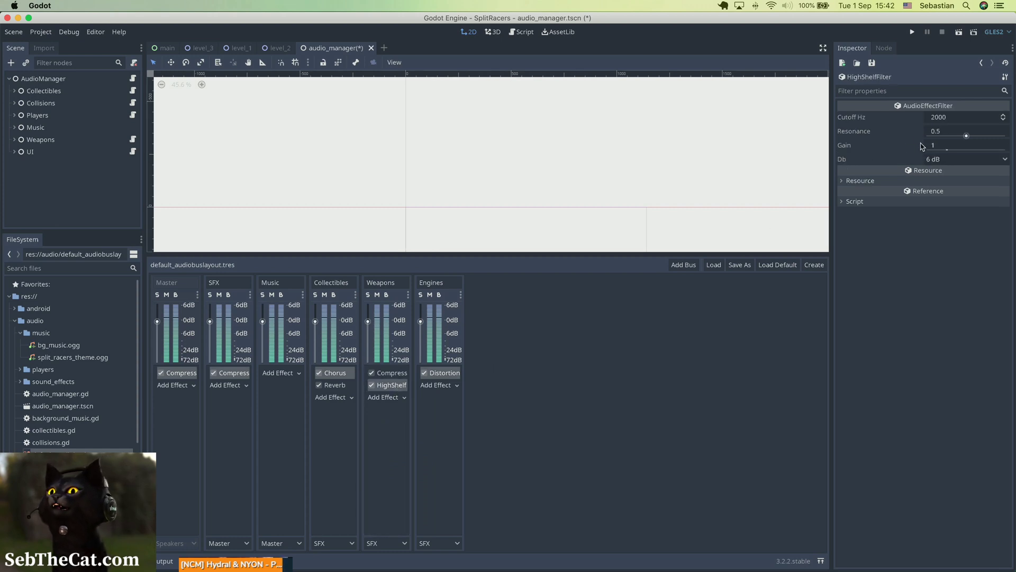
{"action": "right_click", "coordinate": [389, 390]}
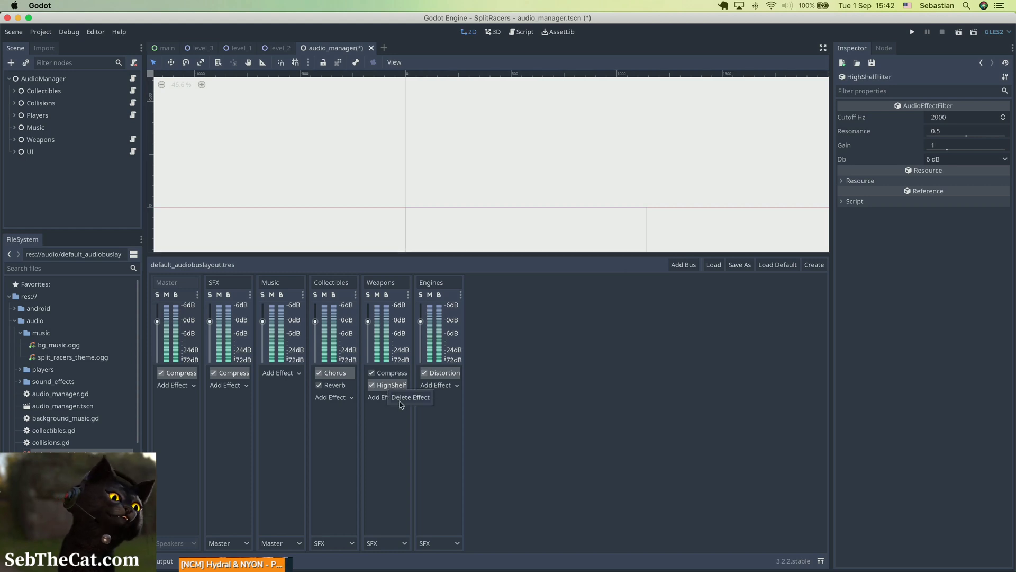
{"action": "left_click", "coordinate": [400, 401]}
Step: Try a Filter effect on the Weapons bus, then delete it
{"action": "left_click", "coordinate": [393, 387]}
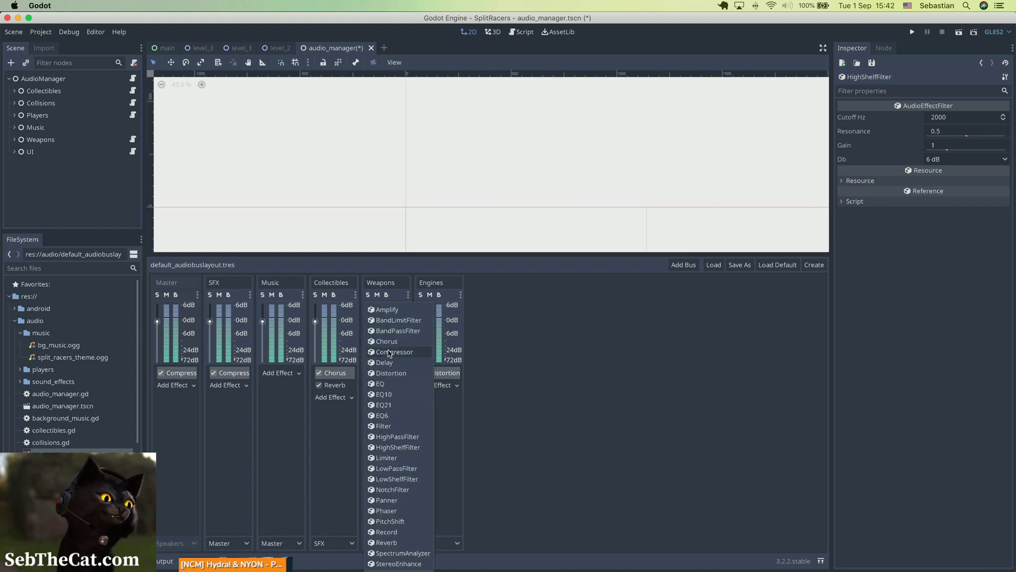
{"action": "left_click", "coordinate": [386, 426]}
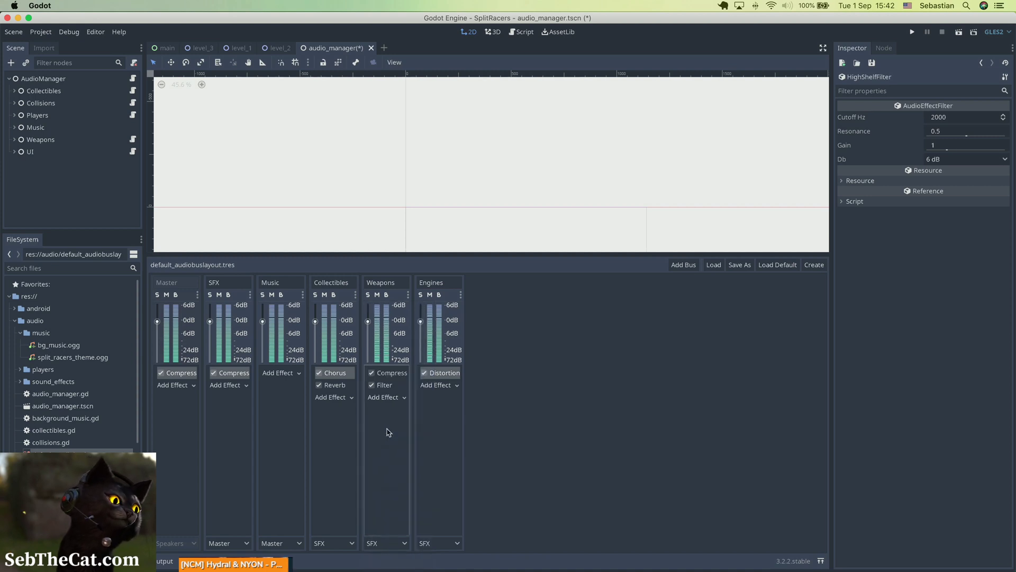
{"action": "left_click", "coordinate": [389, 389]}
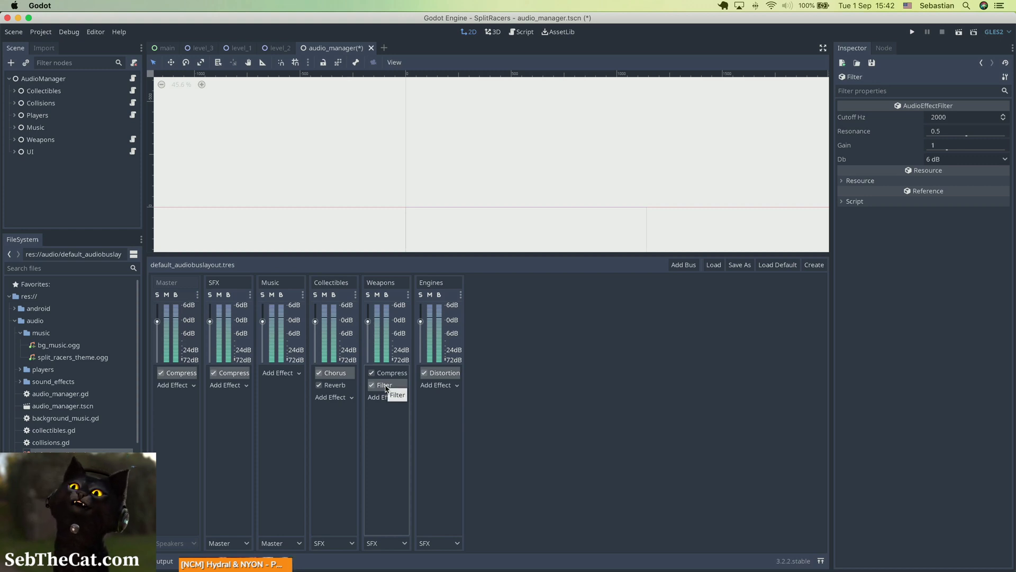
{"action": "right_click", "coordinate": [385, 389]}
{"action": "left_click", "coordinate": [392, 391]}
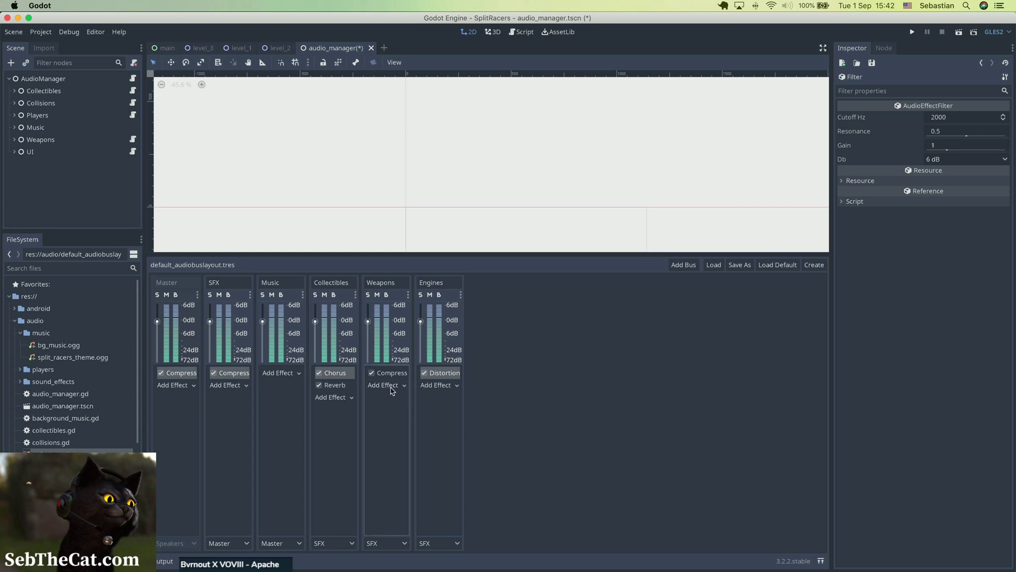
{"action": "left_click", "coordinate": [391, 385]}
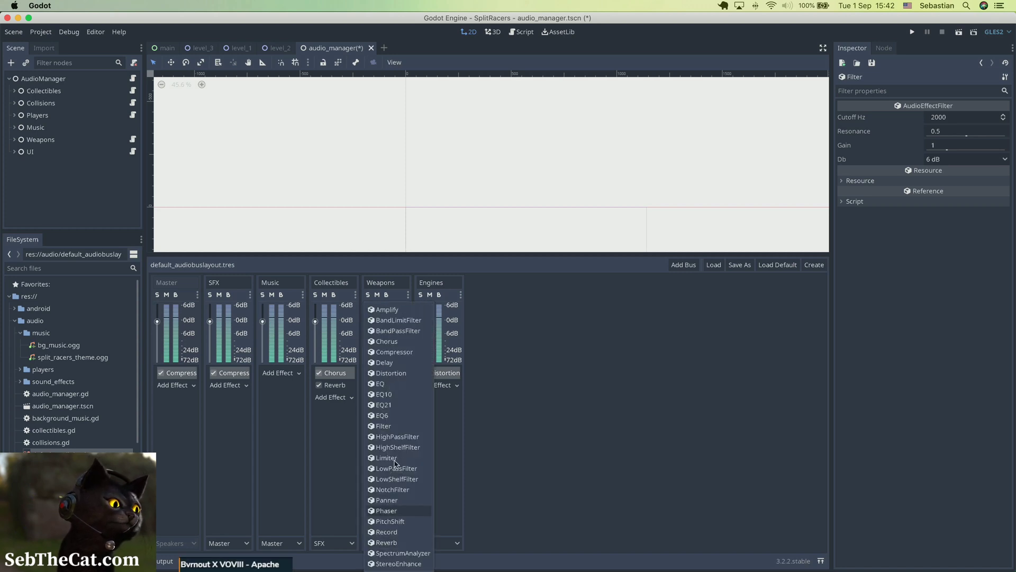
{"action": "left_click", "coordinate": [332, 469]}
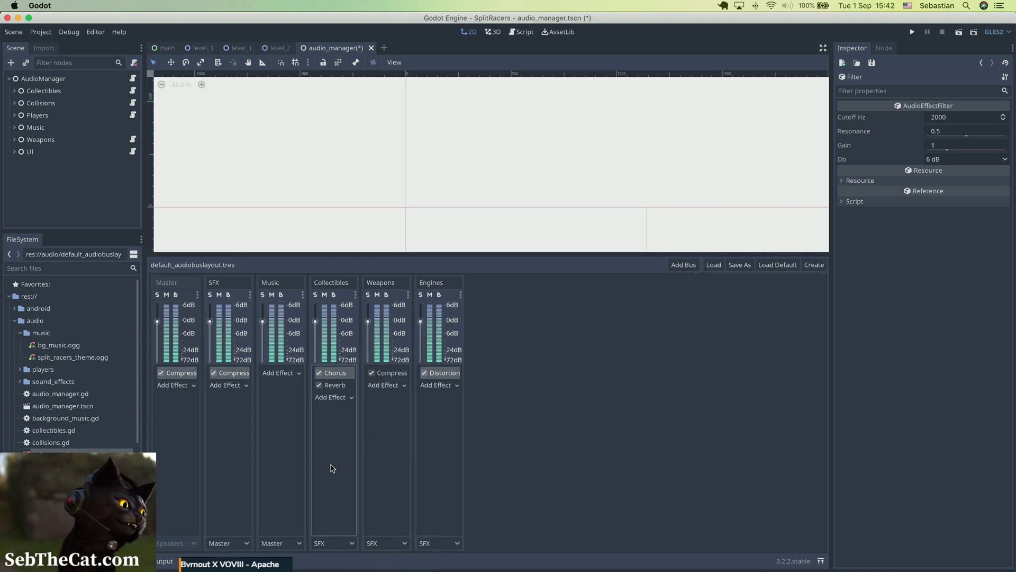
Step: Open the Collectibles bus reverb settings and set its room size to 1
{"action": "left_click", "coordinate": [341, 386]}
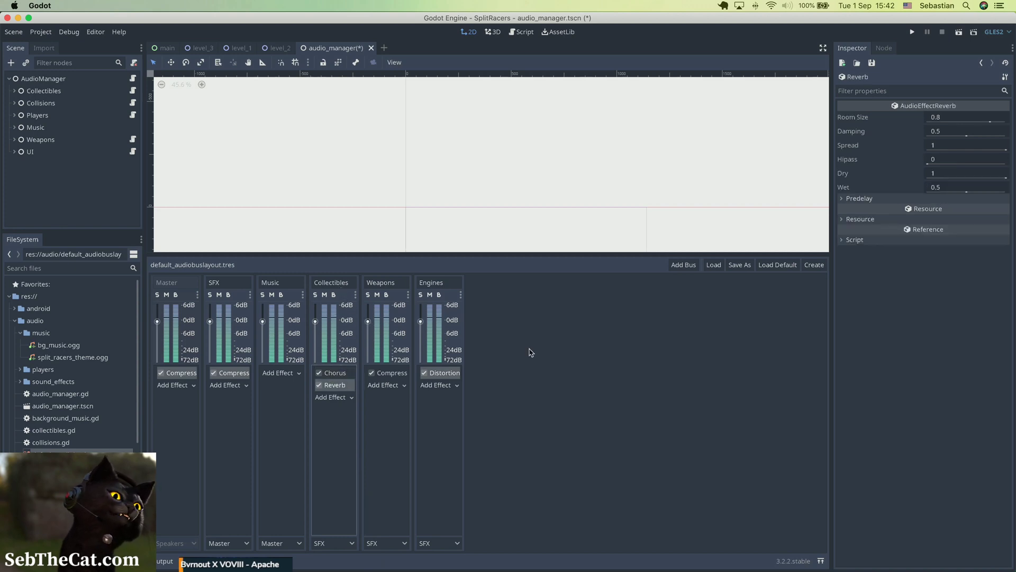
{"action": "left_click", "coordinate": [949, 121]}
{"action": "type", "text": "1"}
{"action": "key", "text": "Return"}
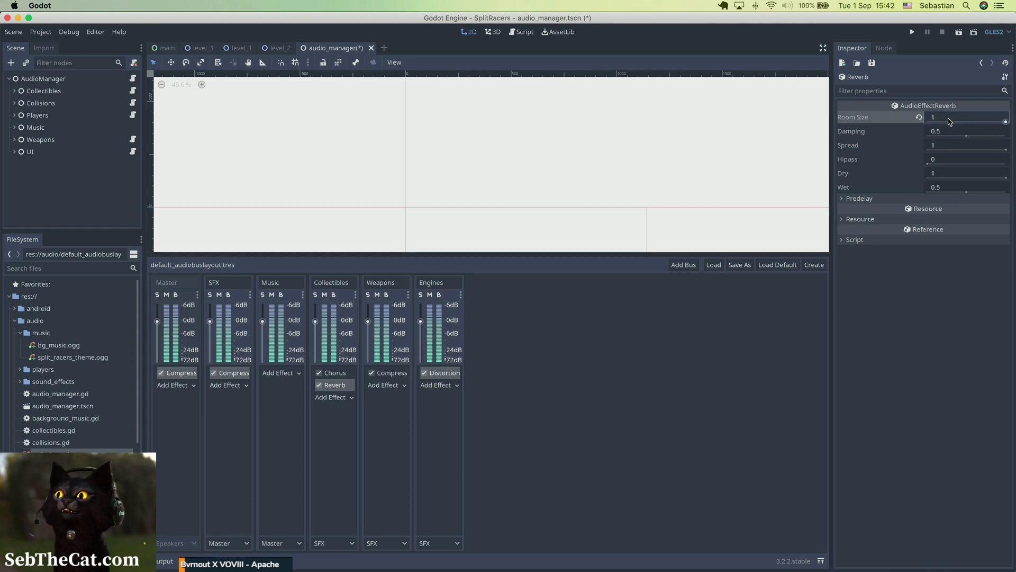
{"action": "left_click", "coordinate": [948, 121]}
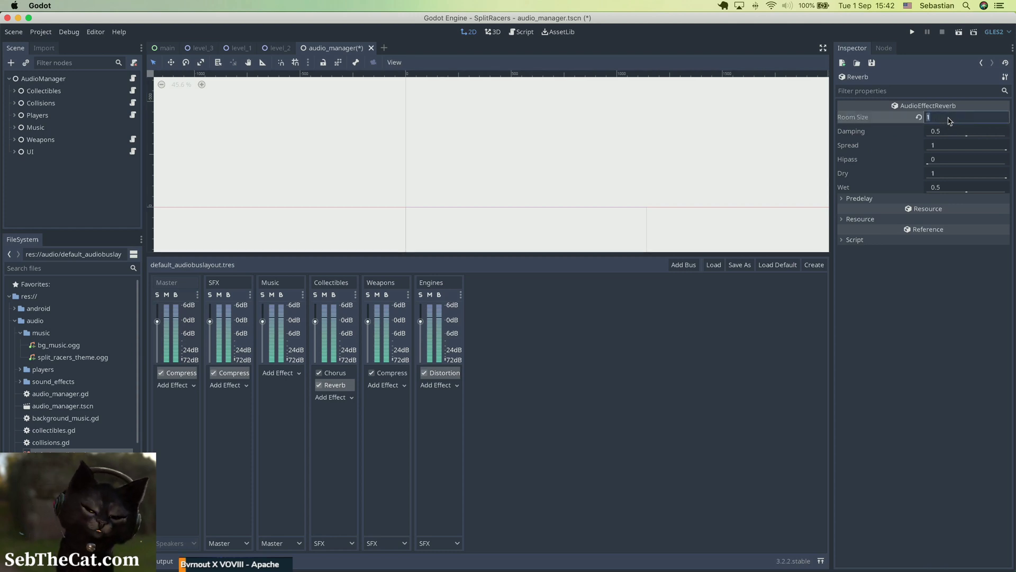
{"action": "key", "text": "Return"}
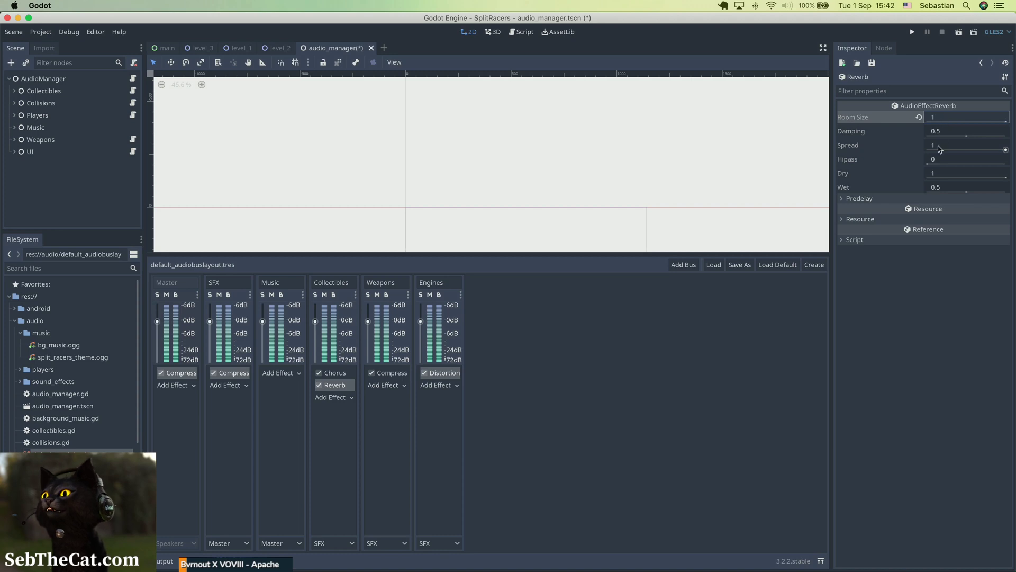
Step: Set the reverb's hipass to 0.65
{"action": "left_click_drag", "start_coordinate": [928, 164], "coordinate": [991, 164]}
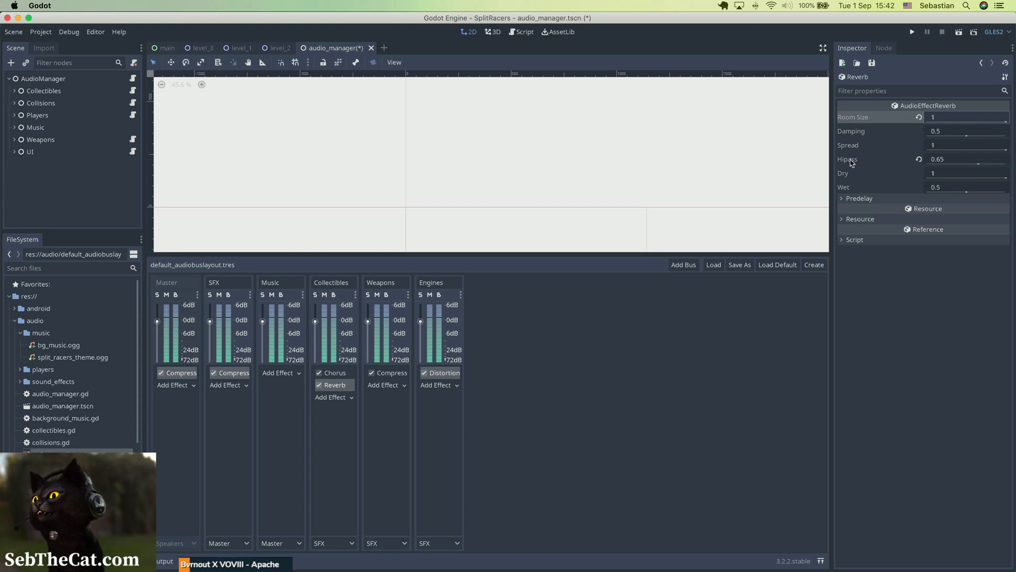
{"action": "mouse_move", "coordinate": [852, 163]}
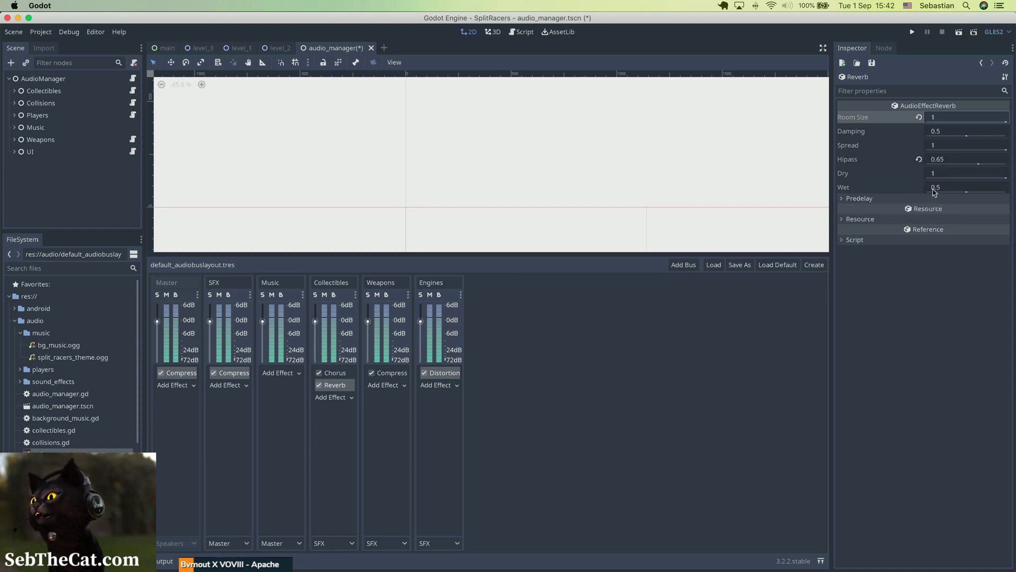
{"action": "left_click", "coordinate": [946, 174]}
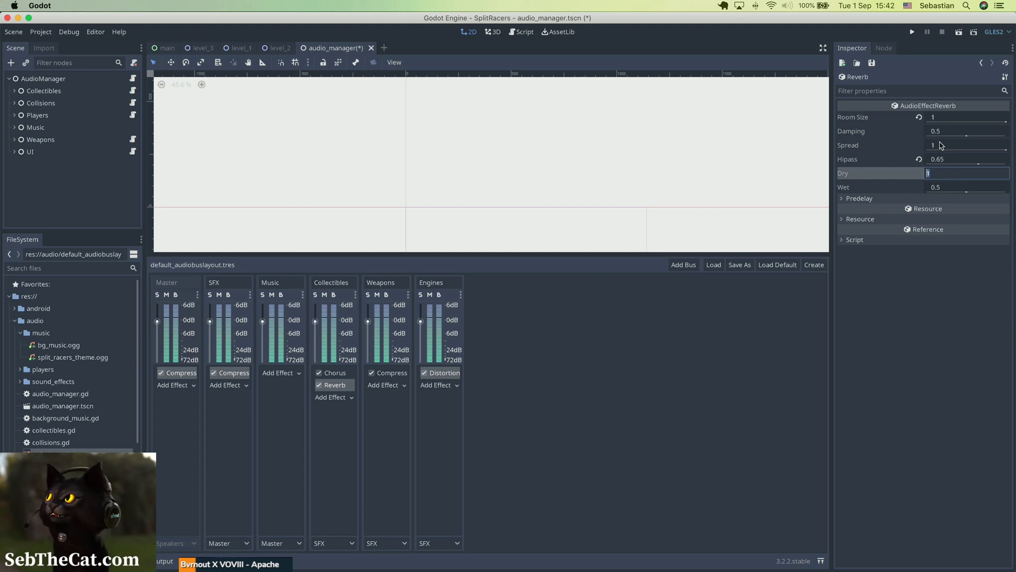
Step: Set the reverb's spread to 0, then save
{"action": "left_click", "coordinate": [845, 148]}
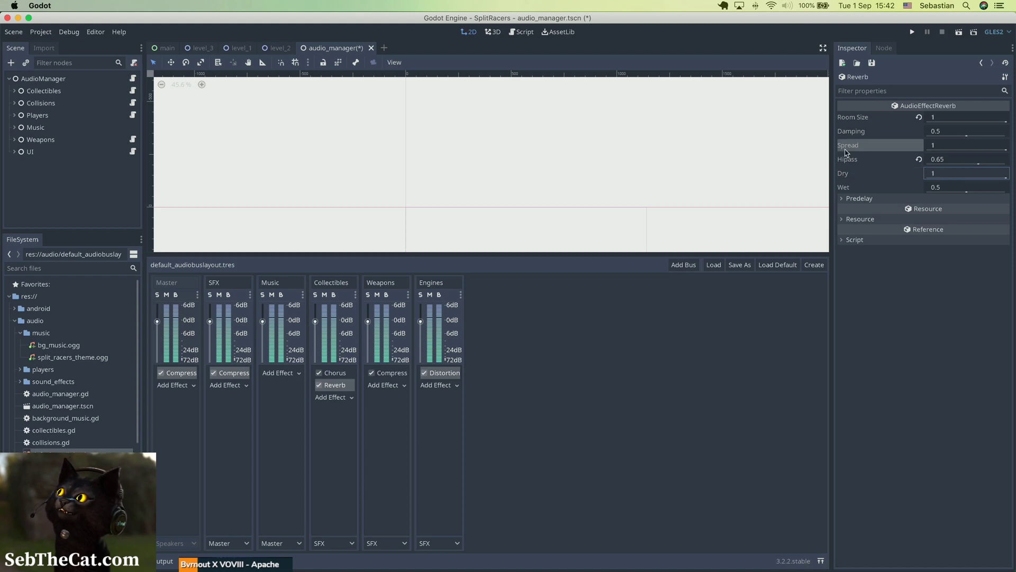
{"action": "mouse_move", "coordinate": [845, 152]}
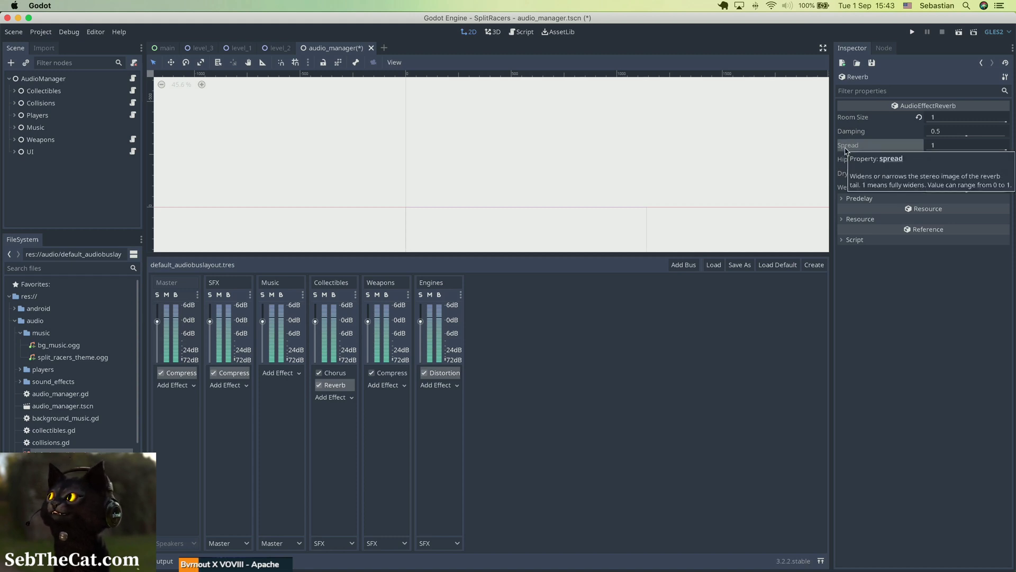
{"action": "left_click", "coordinate": [947, 150]}
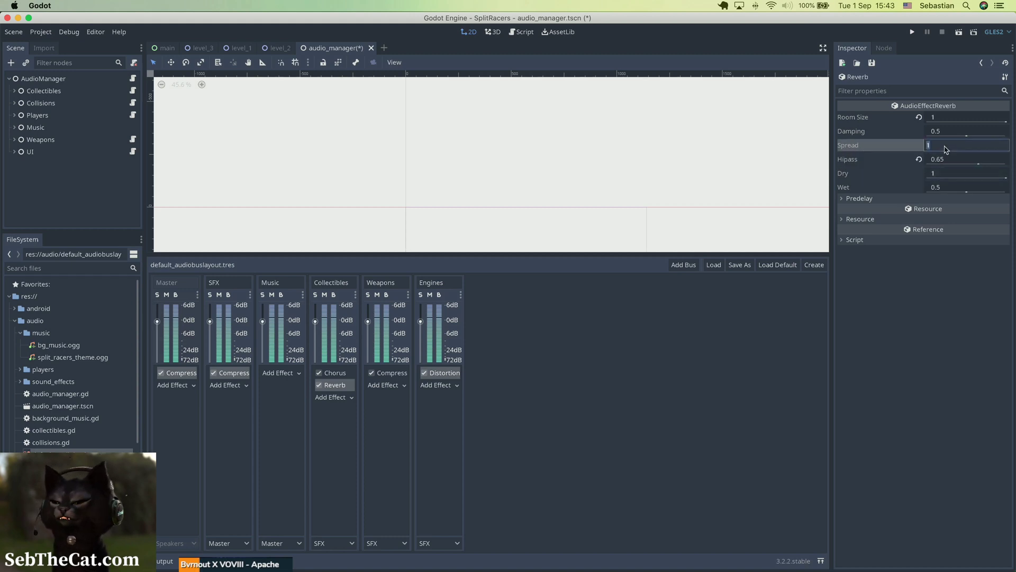
{"action": "type", "text": "0"}
{"action": "key", "text": "Return"}
{"action": "key", "text": "super+s"}
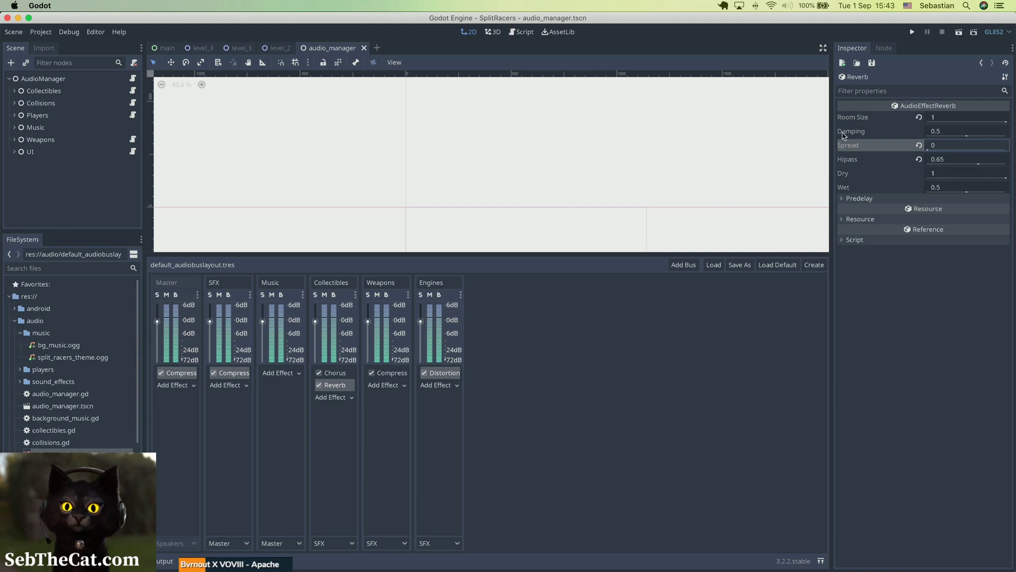
Step: Reset the reverb's hipass to 0, then save
{"action": "mouse_move", "coordinate": [843, 135]}
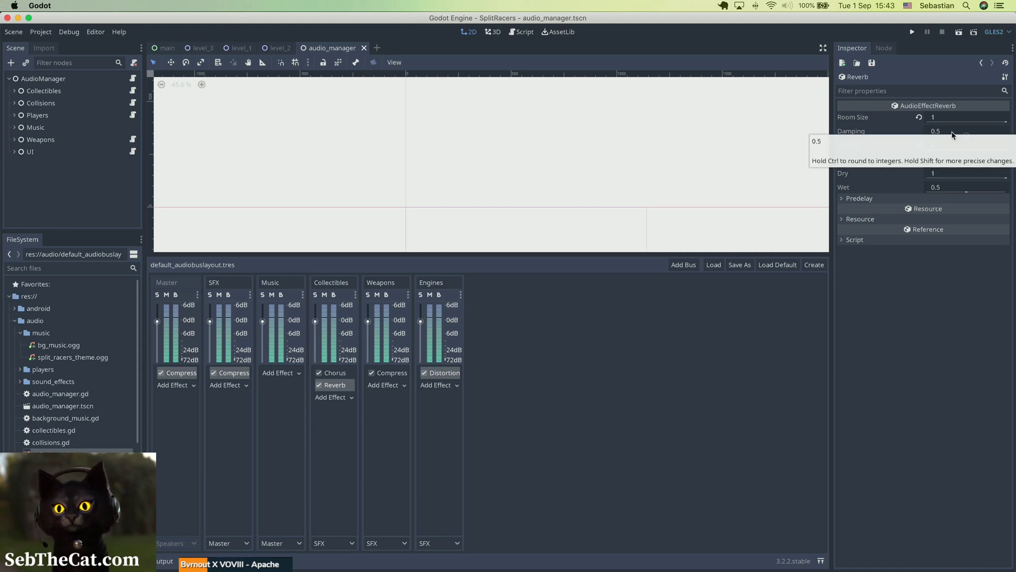
{"action": "left_click", "coordinate": [919, 161]}
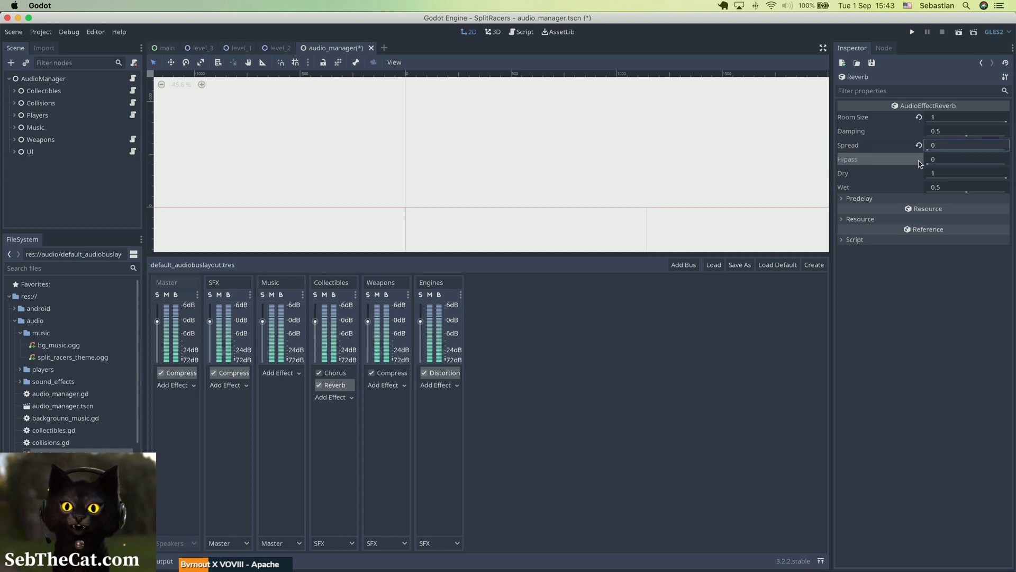
{"action": "key", "text": "super+s"}
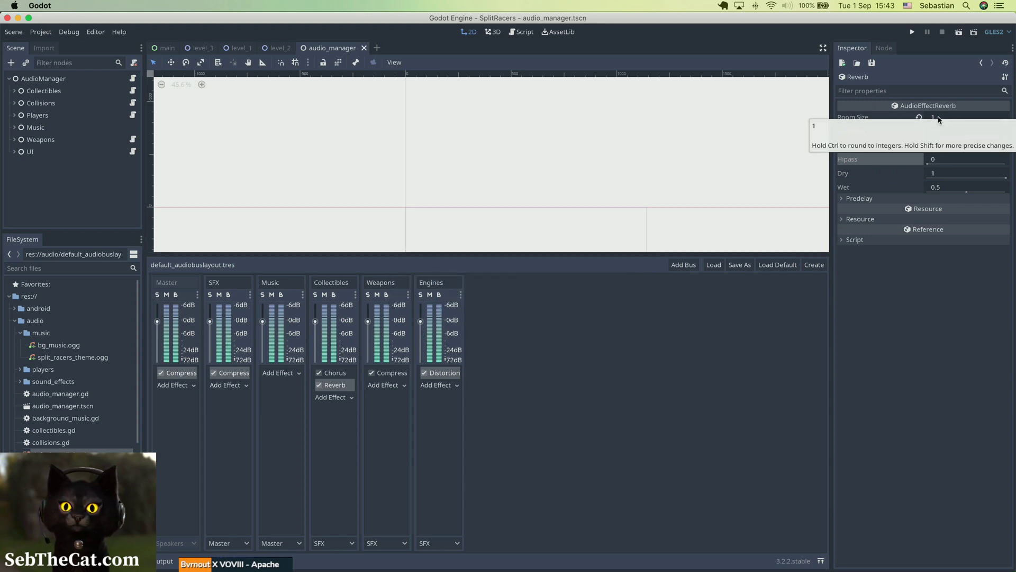
Step: Set the Collectibles reverb's room size to 0.5 and save
{"action": "left_click", "coordinate": [938, 117]}
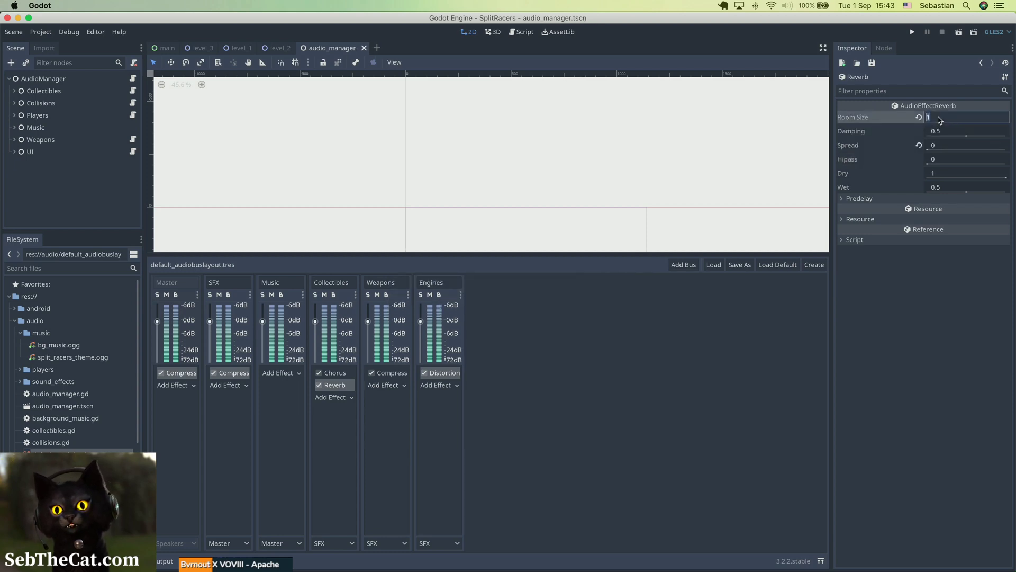
{"action": "type", "text": "0.5"}
{"action": "key", "text": "Return"}
{"action": "key", "text": "super+s"}
Step: Add a Reverb effect to the Weapons bus and set its room size to 0.3
{"action": "left_click", "coordinate": [386, 386]}
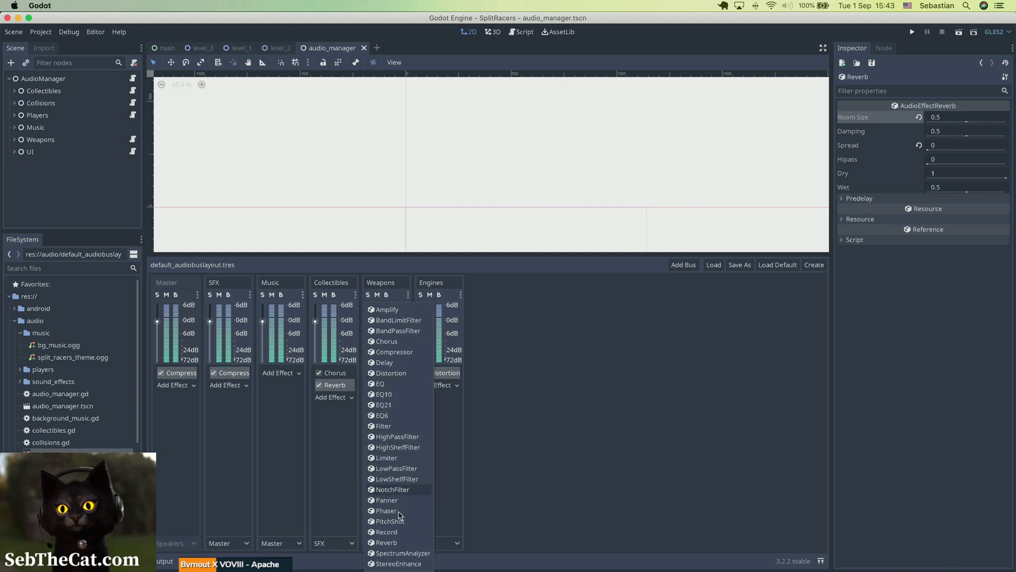
{"action": "left_click", "coordinate": [400, 543]}
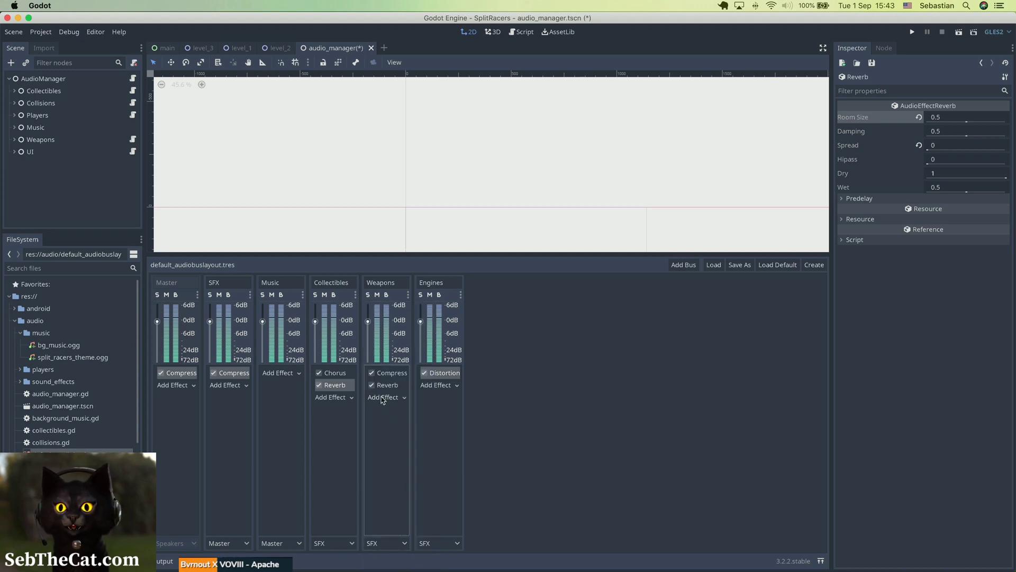
{"action": "left_click", "coordinate": [386, 384]}
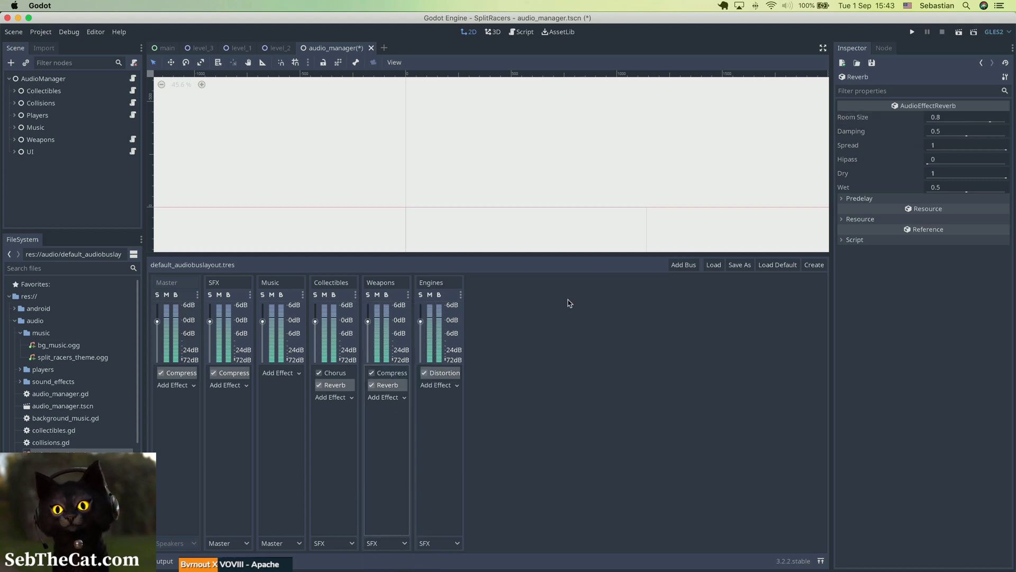
{"action": "left_click", "coordinate": [943, 120]}
{"action": "type", "text": "0."}
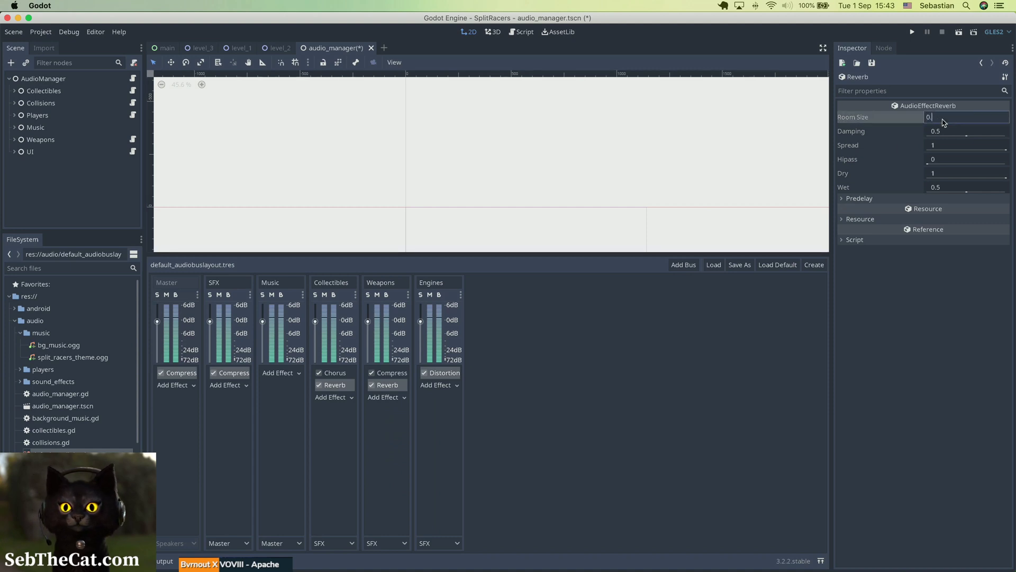
{"action": "key", "text": "Return"}
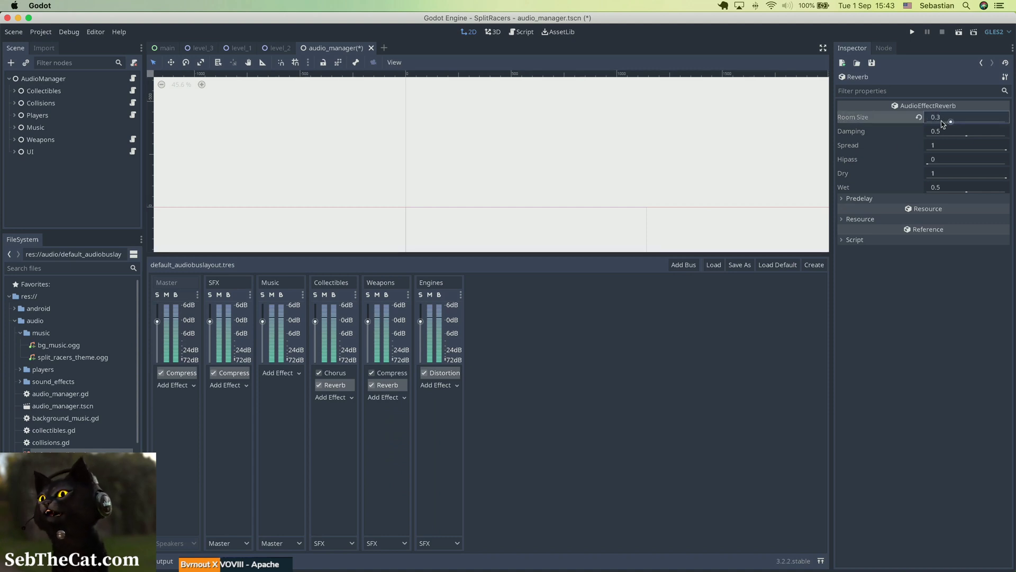
Step: Set the Weapons reverb's wet level to 0.3 and save
{"action": "left_click", "coordinate": [952, 189]}
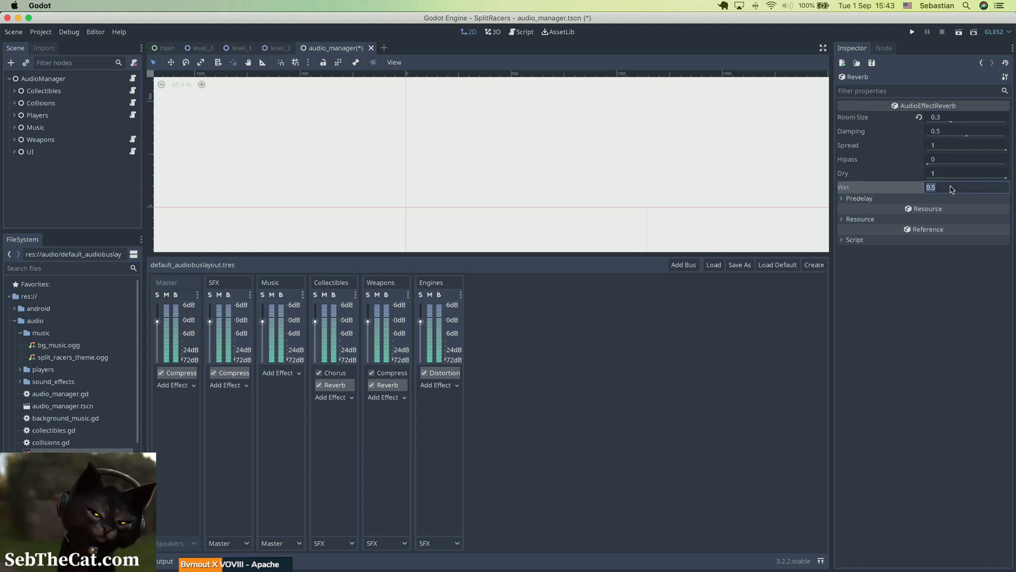
{"action": "type", "text": "0.3"}
{"action": "key", "text": "Return"}
{"action": "key", "text": "super+s"}
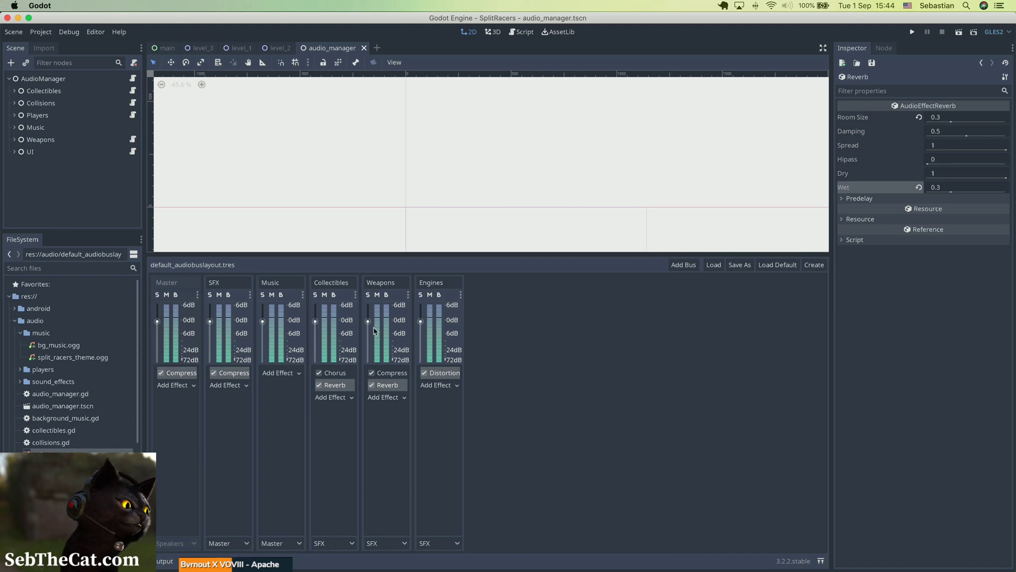
{"action": "key", "text": "super+s"}
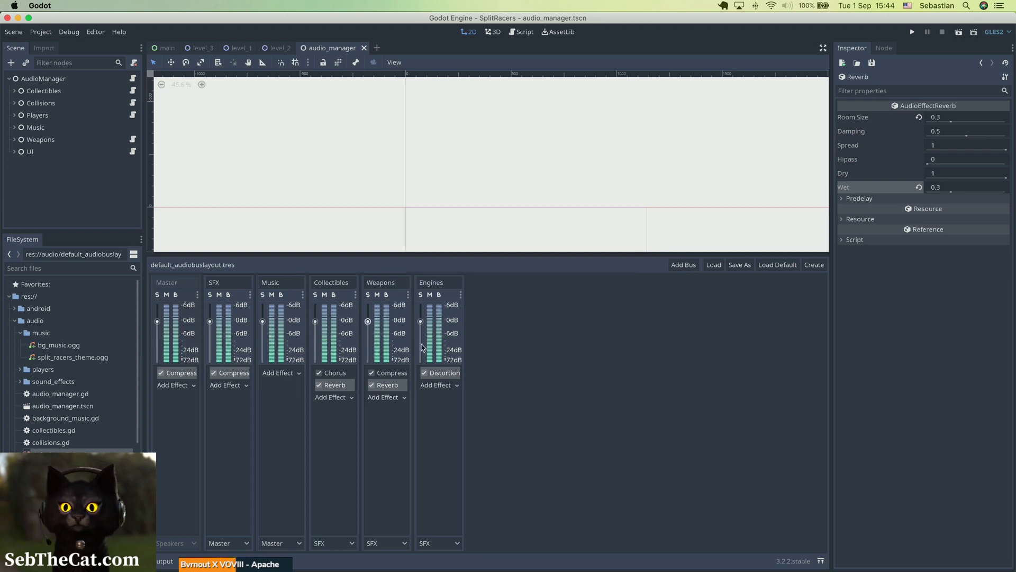
Step: Rename the Engines bus to Physical
{"action": "left_click", "coordinate": [426, 282]}
{"action": "double_click", "coordinate": [426, 283]}
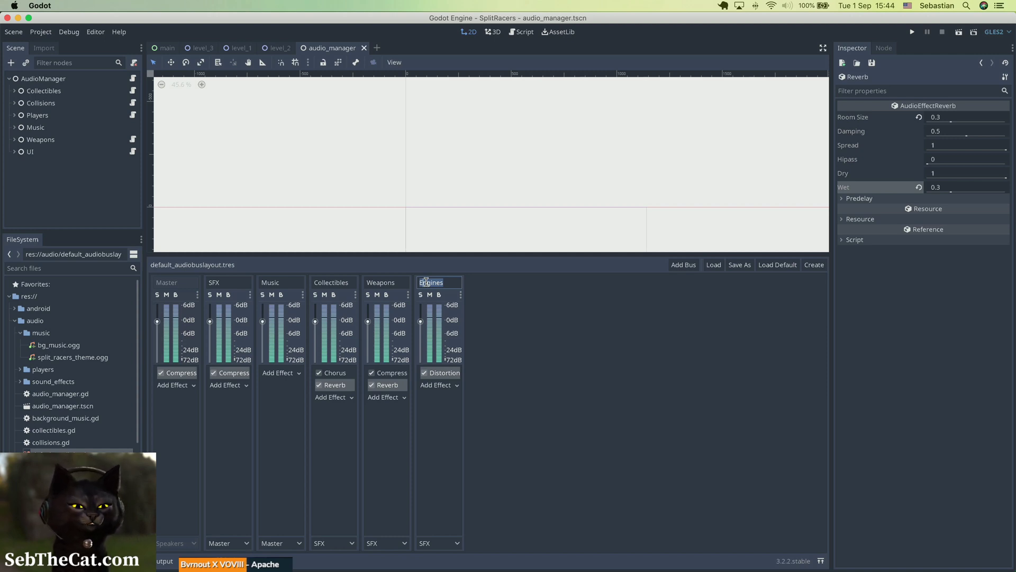
{"action": "type", "text": "P"}
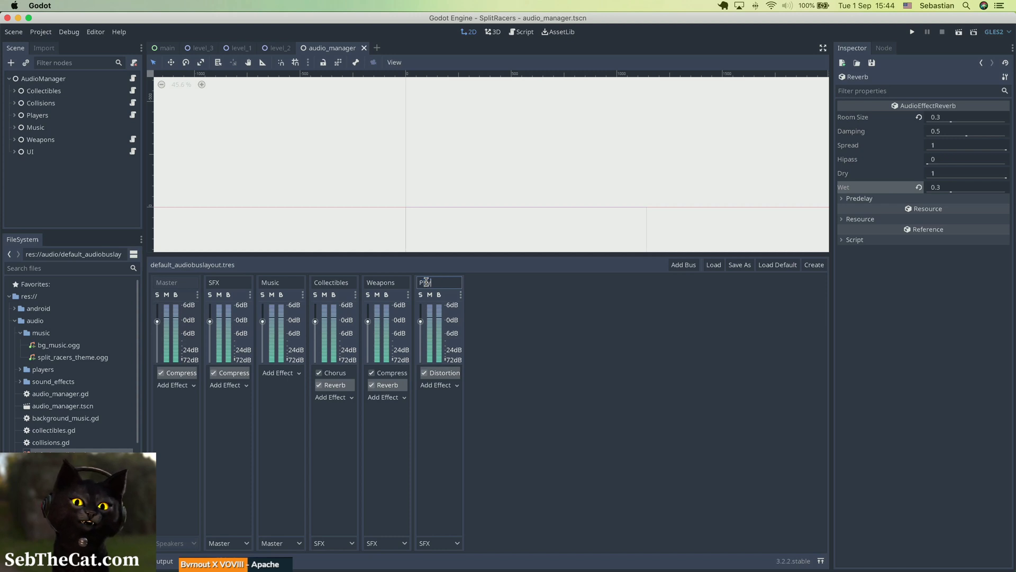
{"action": "type", "text": "hysical"}
{"action": "key", "text": "Return"}
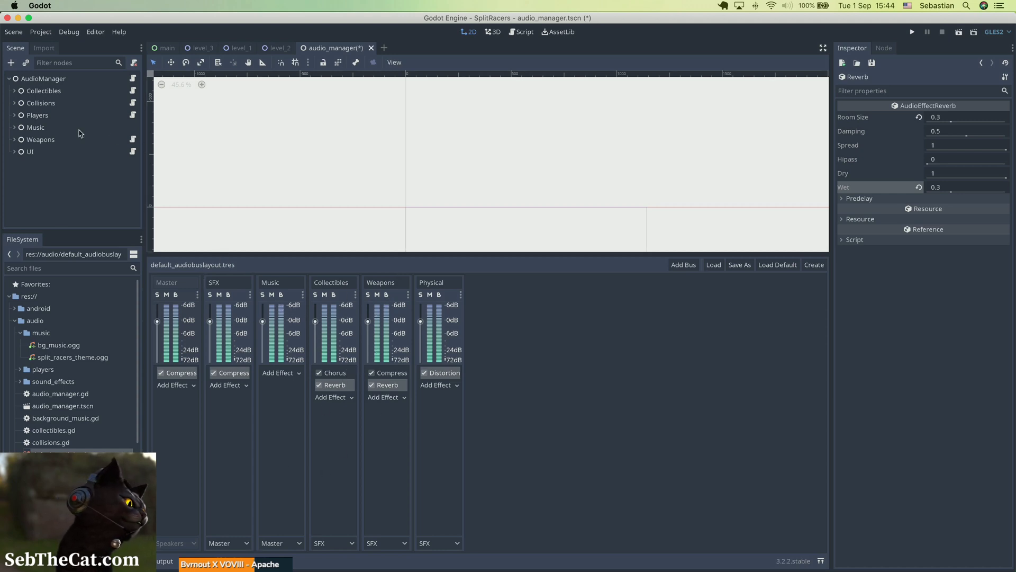
Step: Route the CollectStarSound and CollectAmmoSound players to the Collectibles bus
{"action": "left_click", "coordinate": [14, 91]}
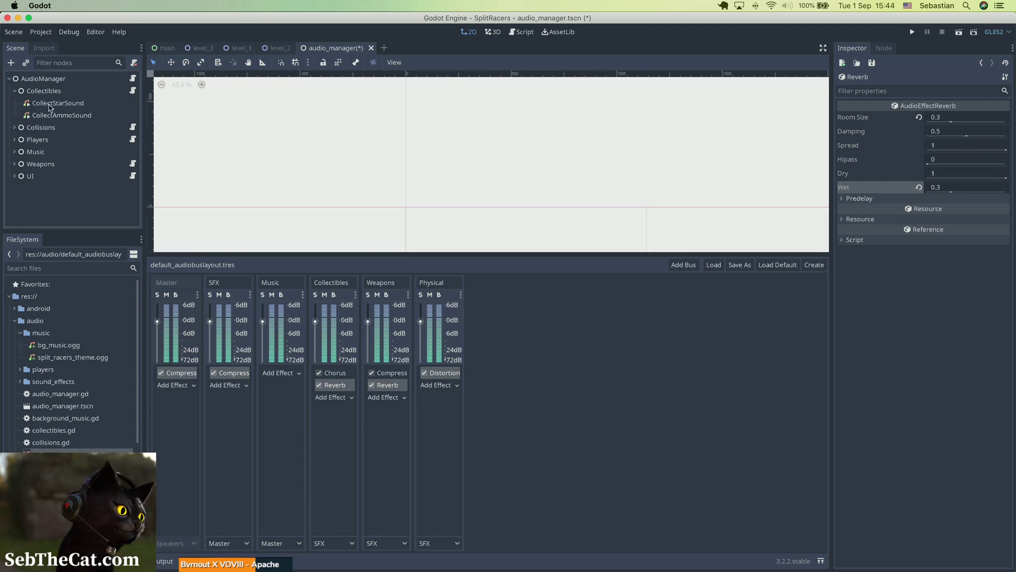
{"action": "left_click", "coordinate": [49, 103]}
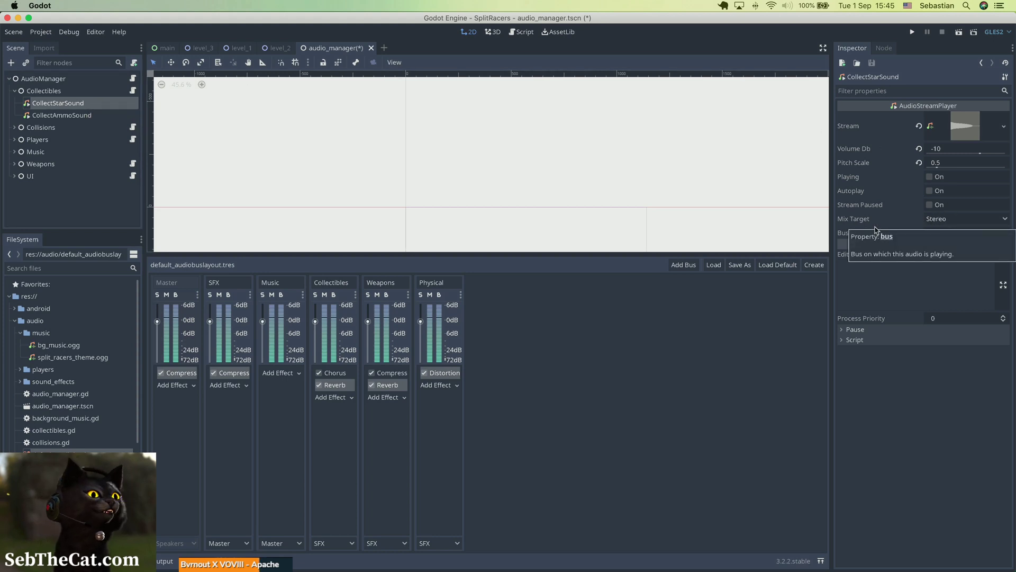
{"action": "left_click", "coordinate": [947, 235]}
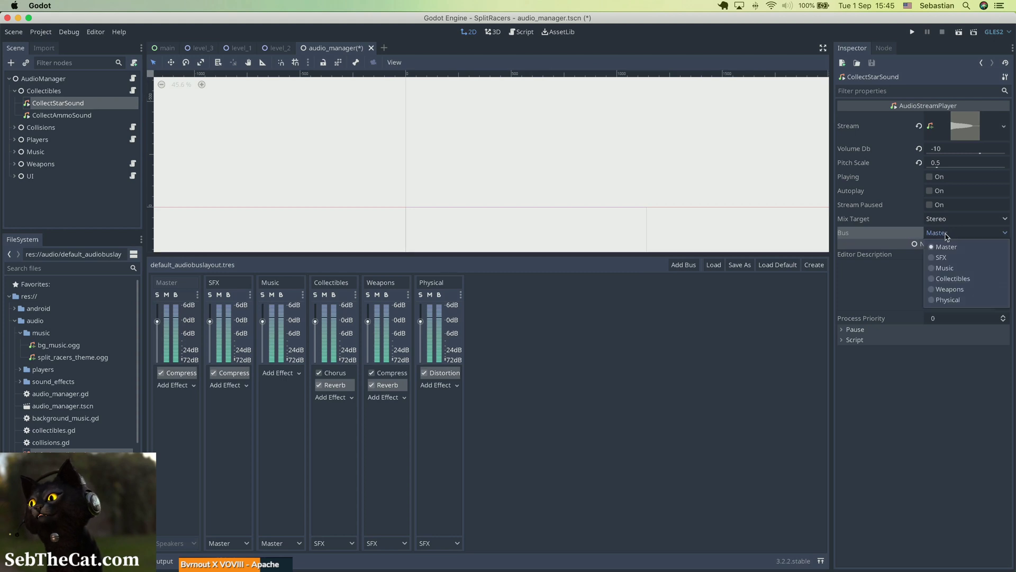
{"action": "left_click", "coordinate": [953, 278]}
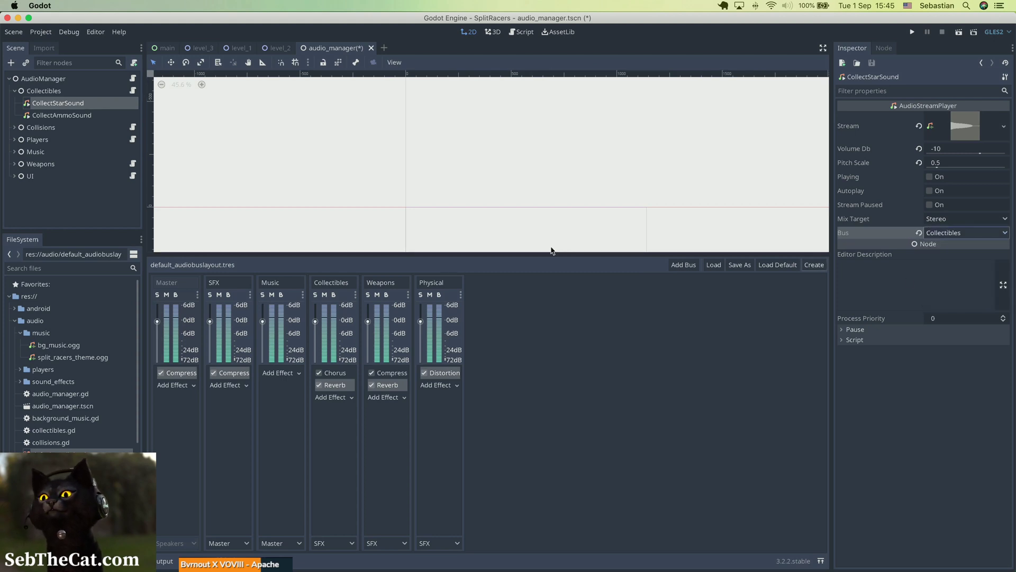
{"action": "double_click", "coordinate": [55, 114]}
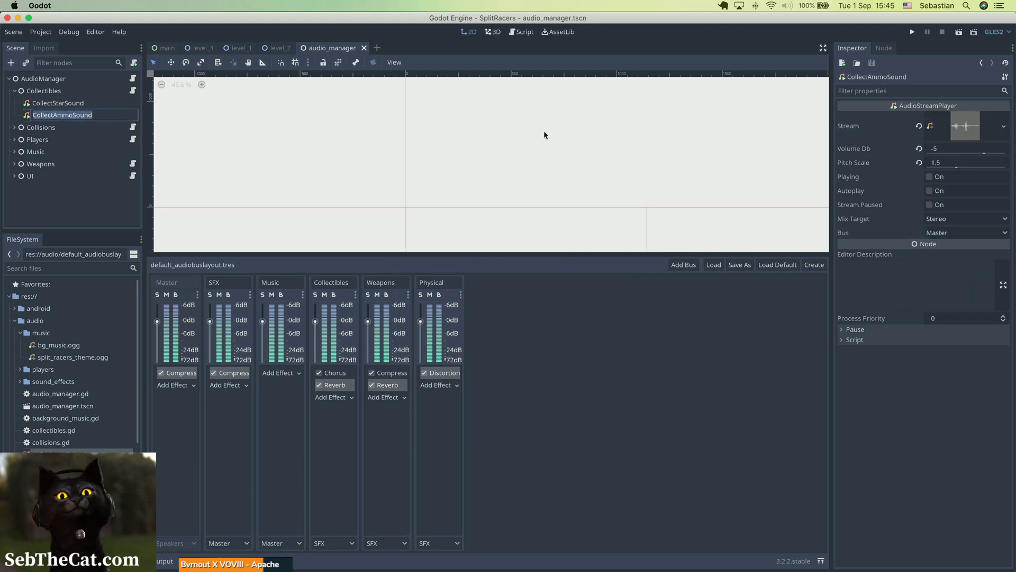
{"action": "left_click", "coordinate": [937, 234]}
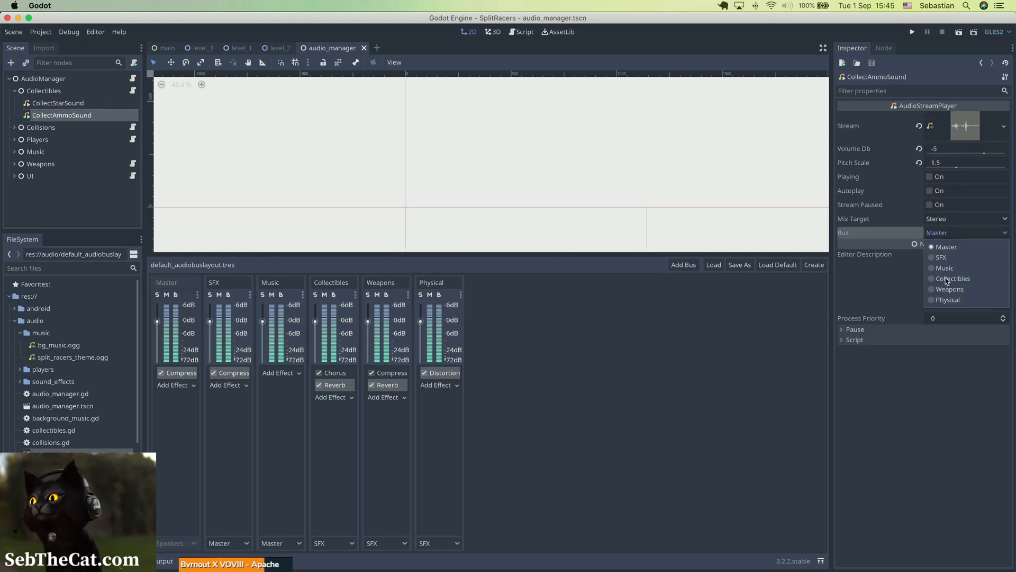
{"action": "left_click", "coordinate": [947, 281]}
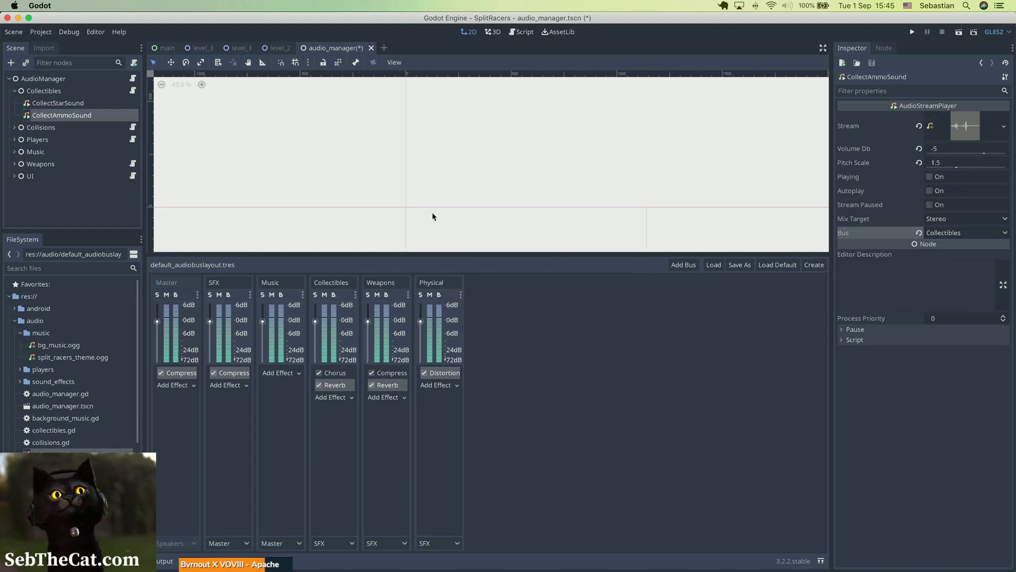
Step: Route both collision sound players under Collisions to the Physical bus and save
{"action": "left_click", "coordinate": [14, 127]}
{"action": "left_click", "coordinate": [71, 140]}
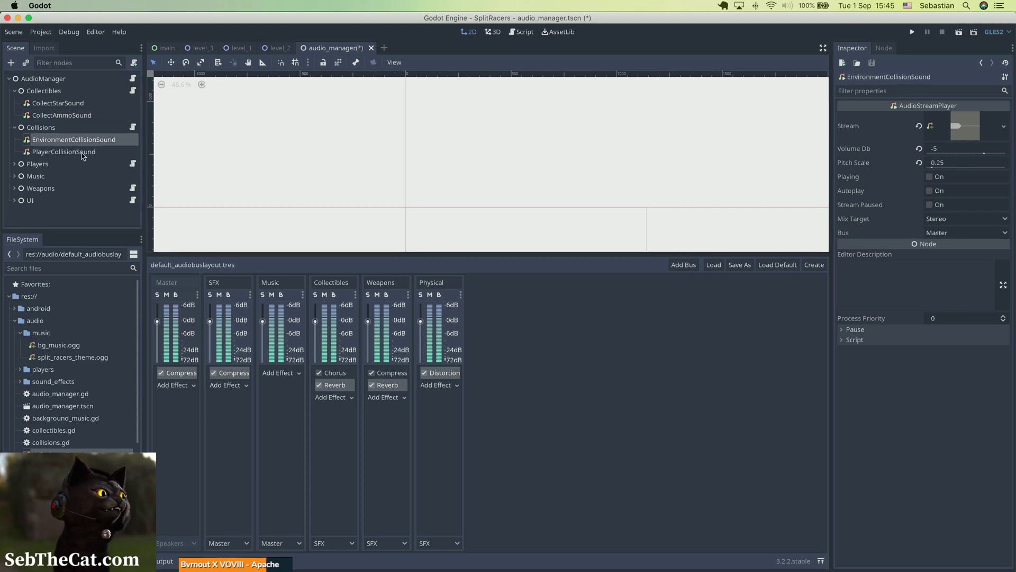
{"action": "left_click", "coordinate": [82, 152], "text": "shift"}
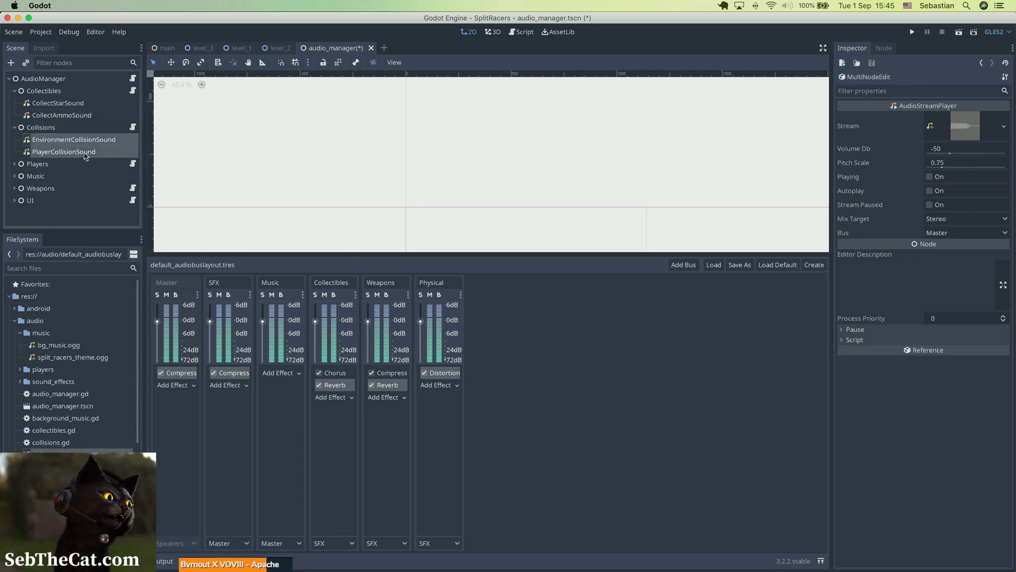
{"action": "left_click", "coordinate": [981, 235]}
{"action": "left_click", "coordinate": [944, 301]}
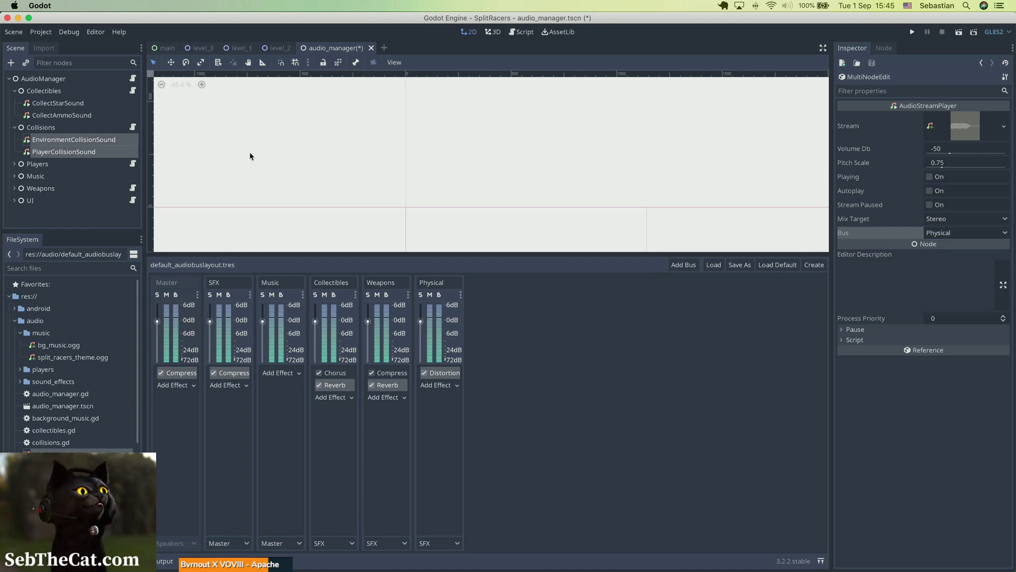
{"action": "key", "text": "super+s"}
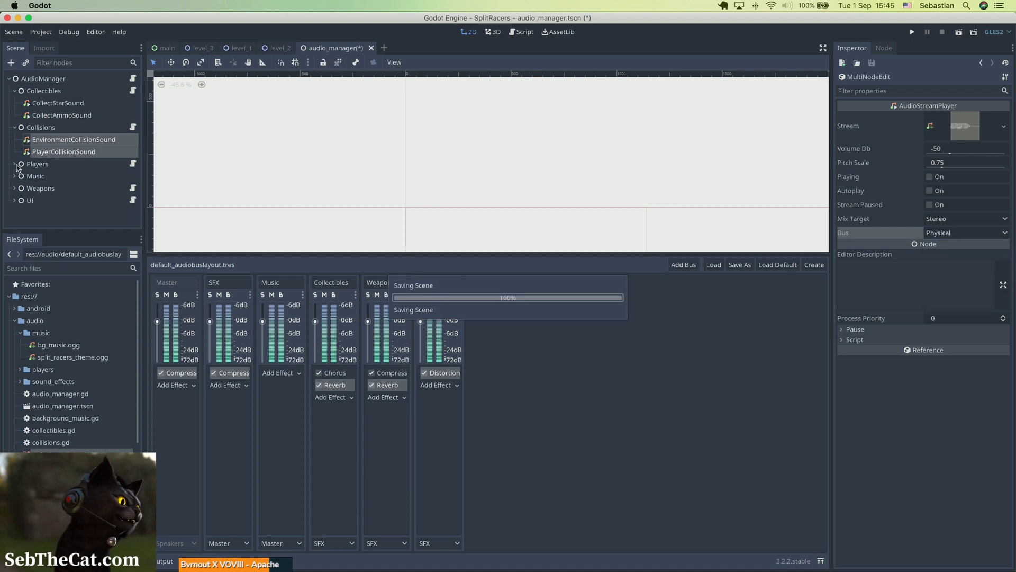
Step: Select all sound players under Players, from EngineSoundP1 to ChargeSoundP2, route them to the Physical bus and save
{"action": "left_click", "coordinate": [14, 164]}
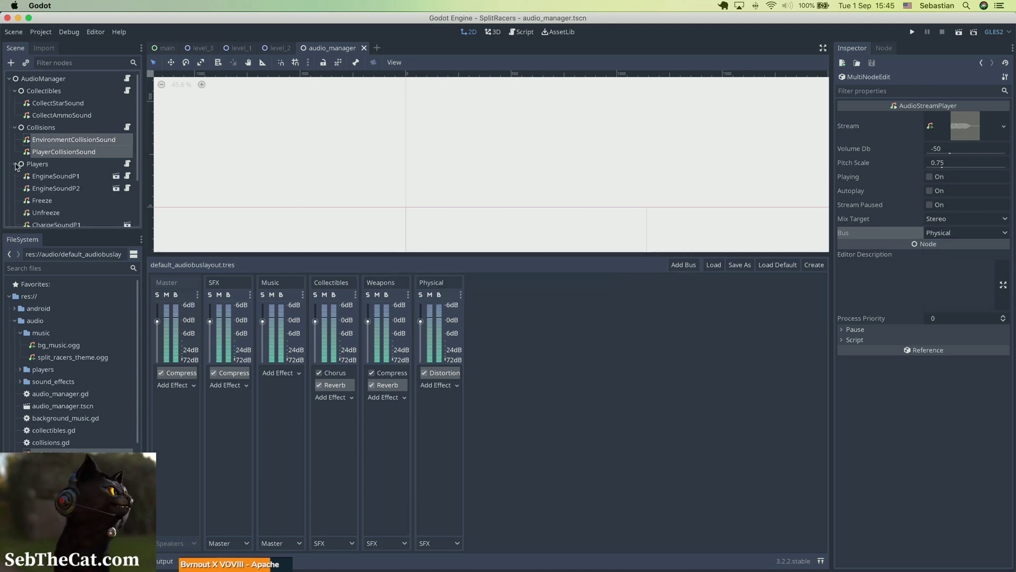
{"action": "left_click", "coordinate": [79, 176]}
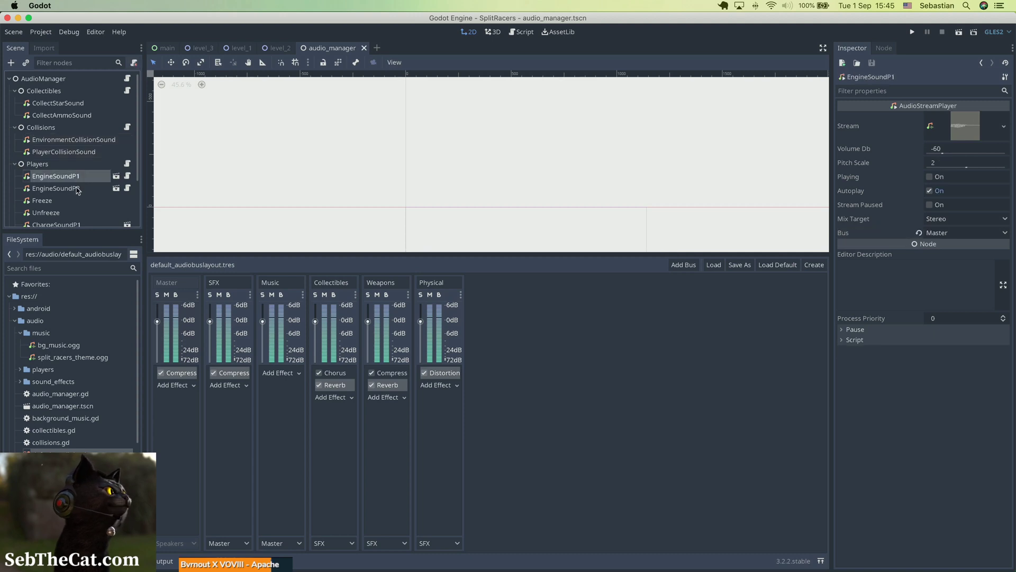
{"action": "scroll", "coordinate": [76, 190], "scroll_direction": "down", "scroll_amount": 3}
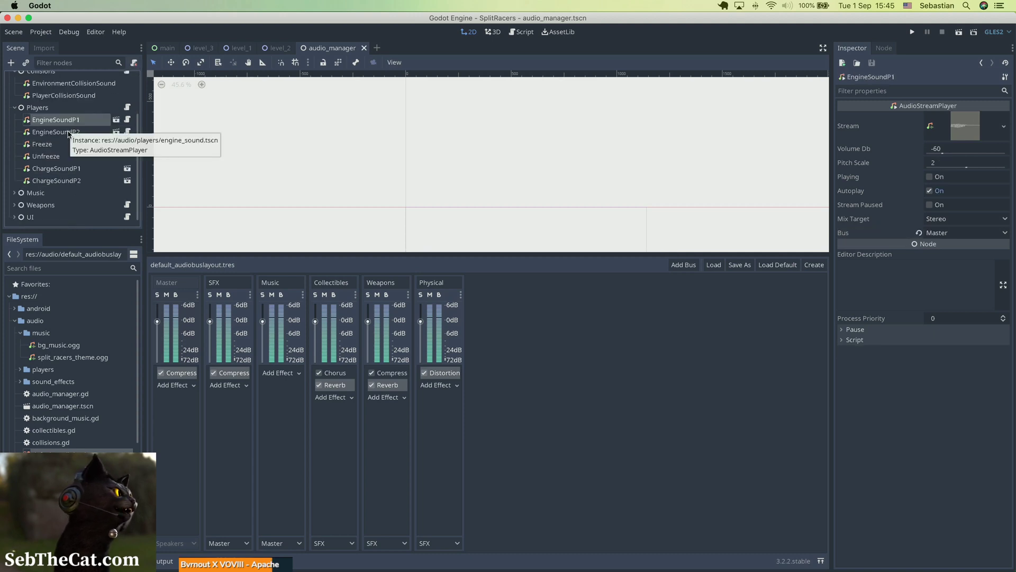
{"action": "left_click", "coordinate": [69, 181], "text": "shift"}
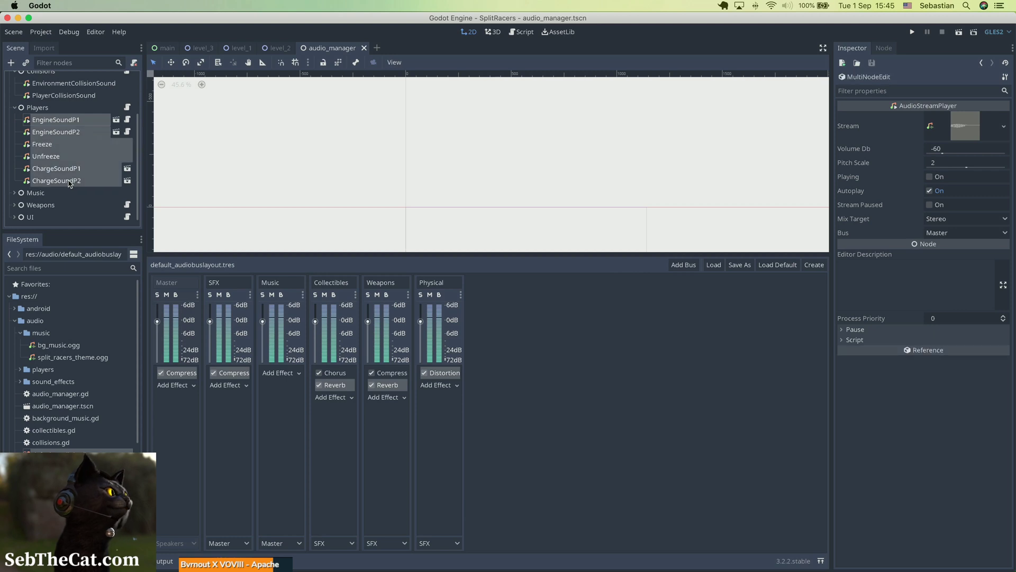
{"action": "left_click", "coordinate": [955, 233]}
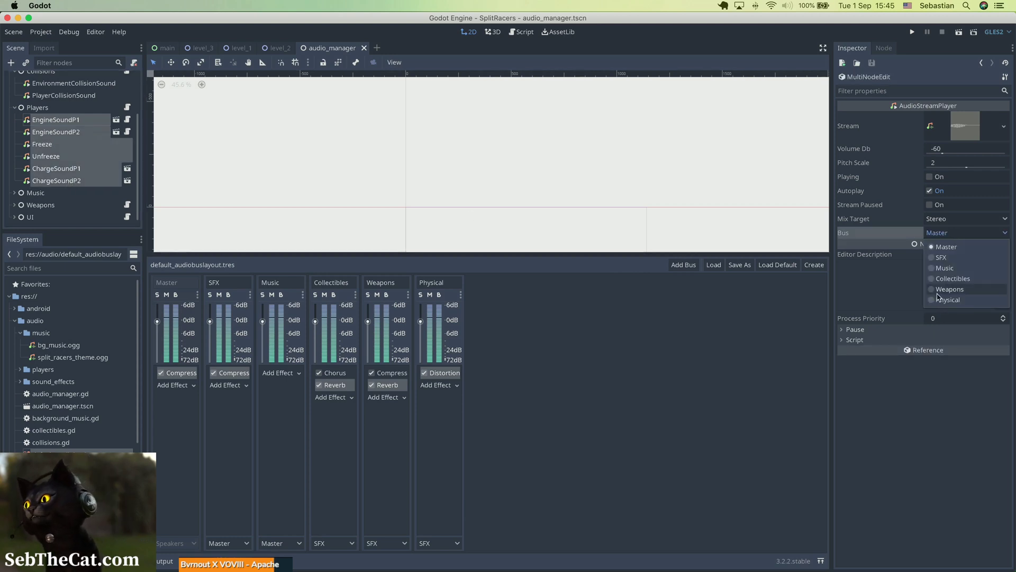
{"action": "left_click", "coordinate": [944, 299]}
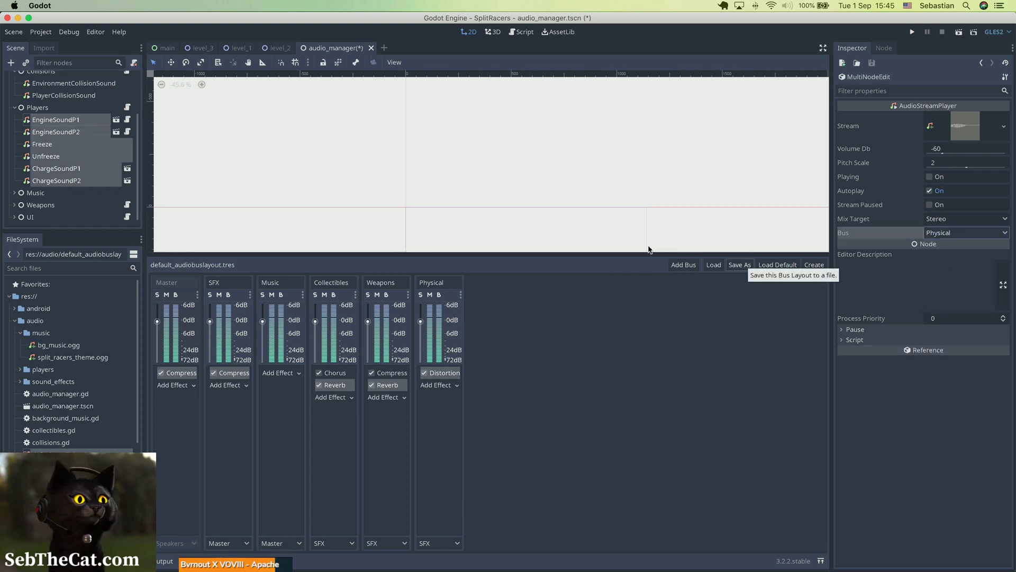
{"action": "key", "text": "super+s"}
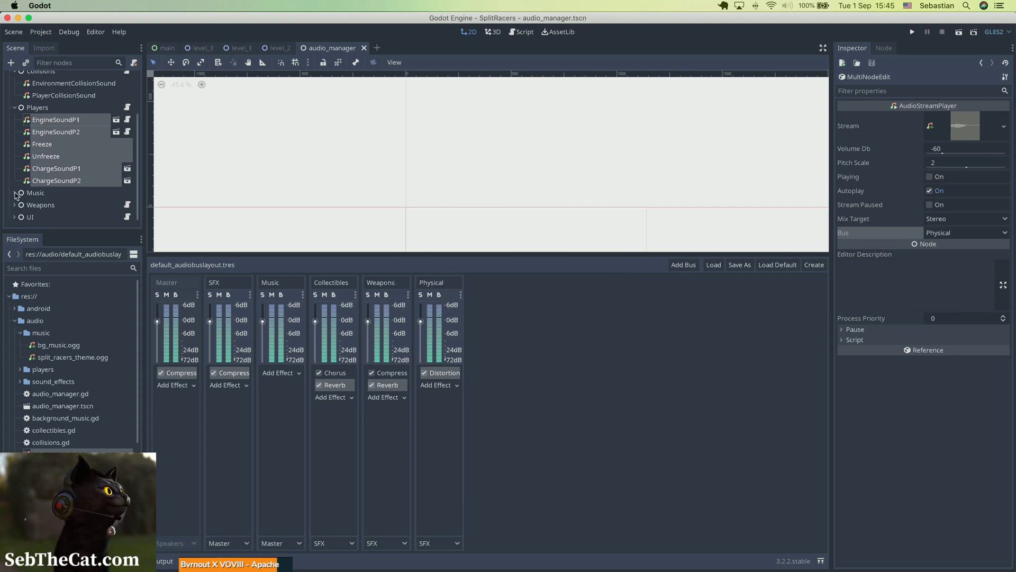
Step: Route the BackgroundMusic player under Music to the Music bus
{"action": "left_click", "coordinate": [14, 192]}
{"action": "left_click", "coordinate": [46, 205]}
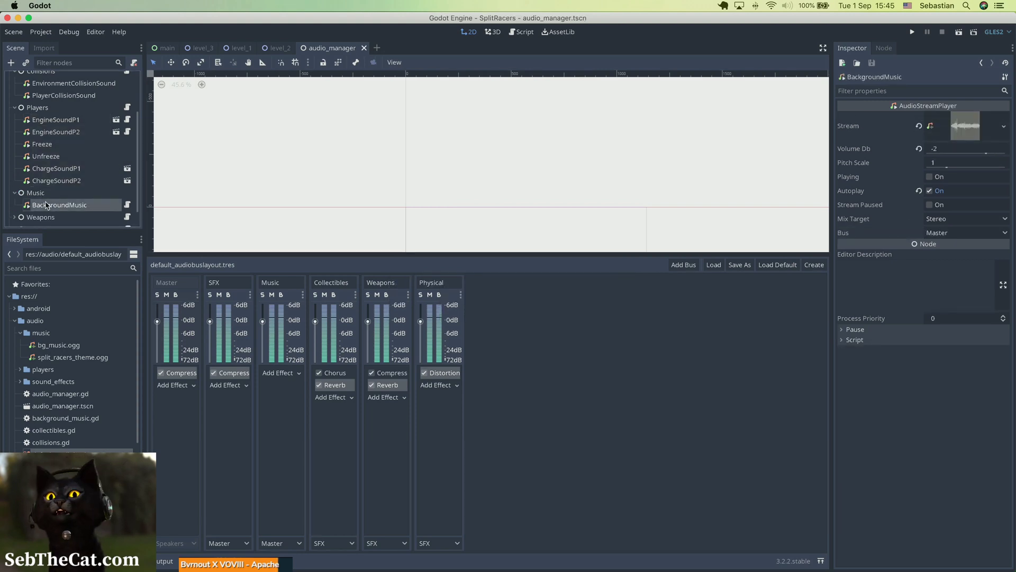
{"action": "left_click", "coordinate": [965, 235]}
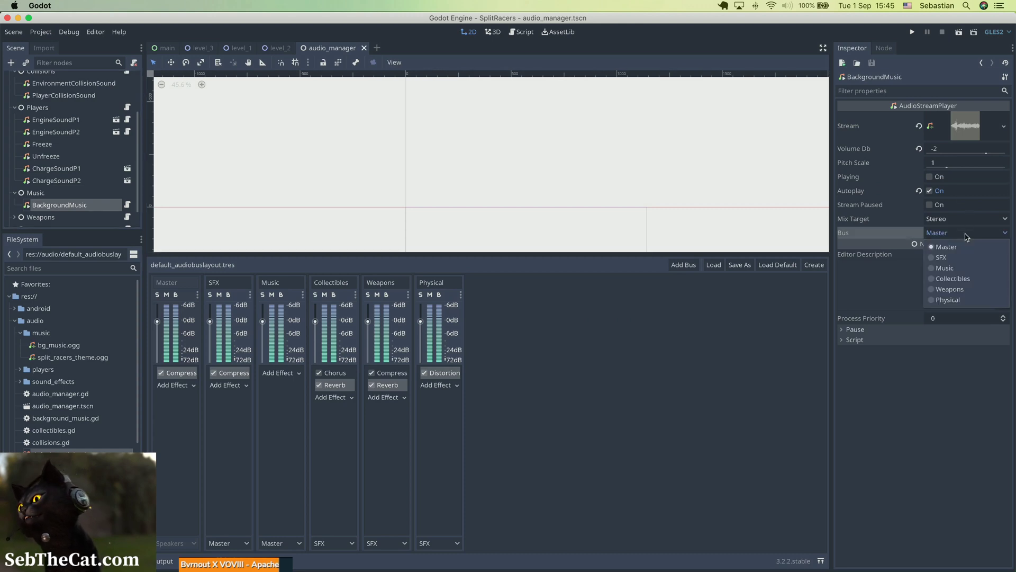
{"action": "left_click", "coordinate": [961, 269]}
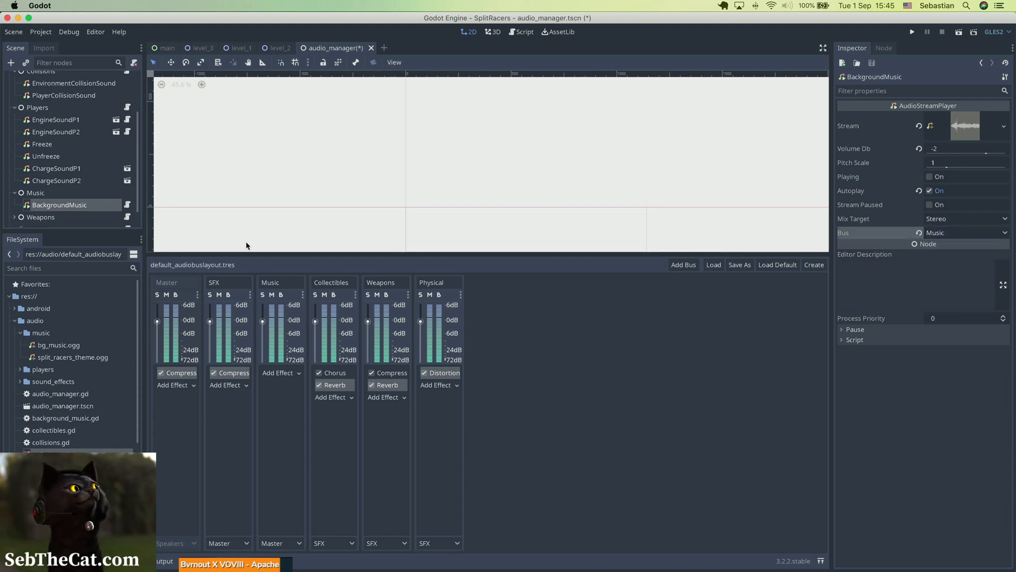
Step: Select all weapon sound players from MissileShoot to NinjaStarDie, route them to the Weapons bus and save
{"action": "left_click", "coordinate": [15, 217]}
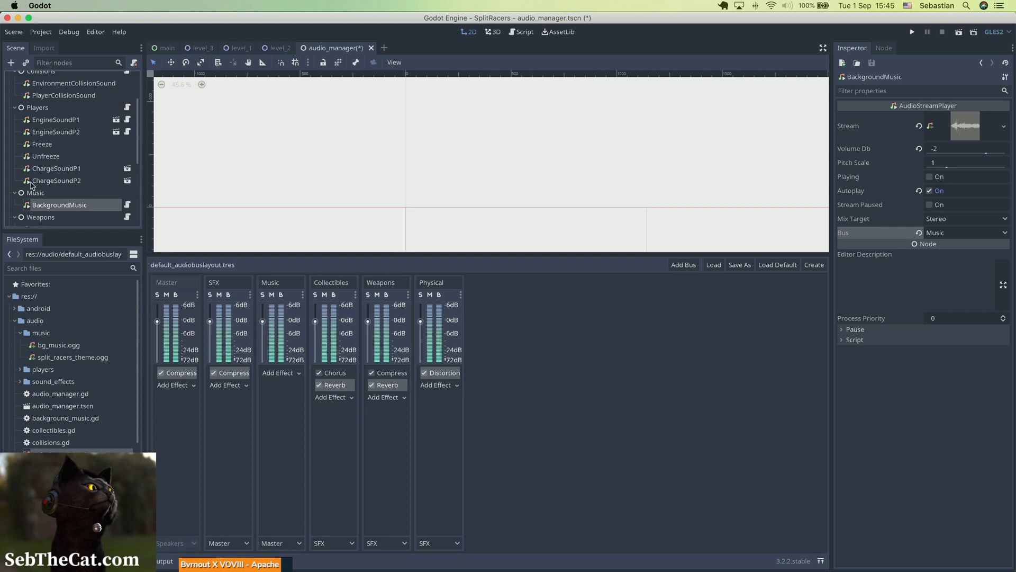
{"action": "scroll", "coordinate": [33, 185], "scroll_direction": "down", "scroll_amount": 5}
{"action": "left_click", "coordinate": [57, 129]}
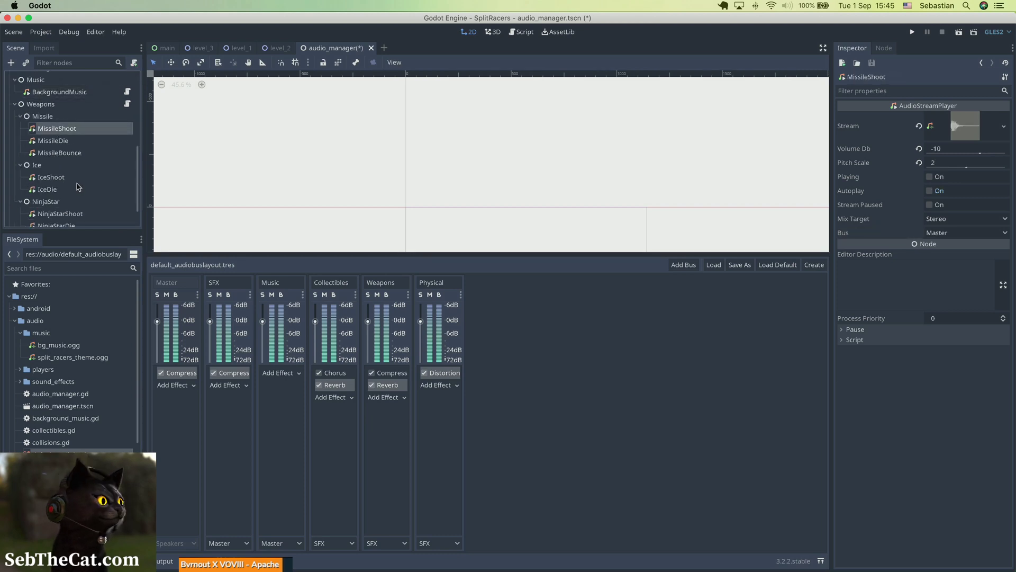
{"action": "left_click", "coordinate": [55, 153], "text": "shift"}
{"action": "left_click", "coordinate": [57, 178], "text": "super"}
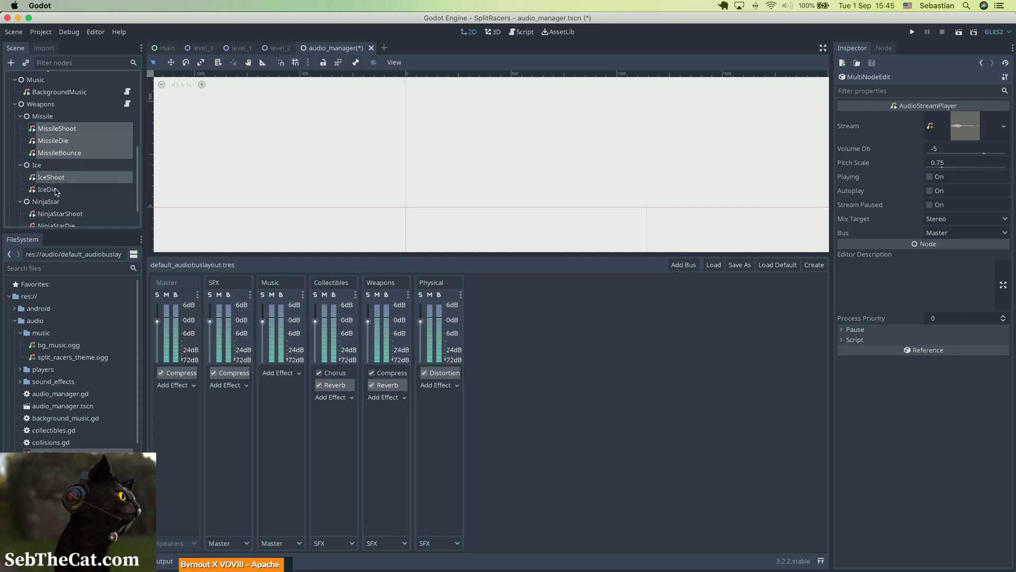
{"action": "left_click", "coordinate": [56, 191], "text": "super"}
{"action": "left_click", "coordinate": [68, 214], "text": "super"}
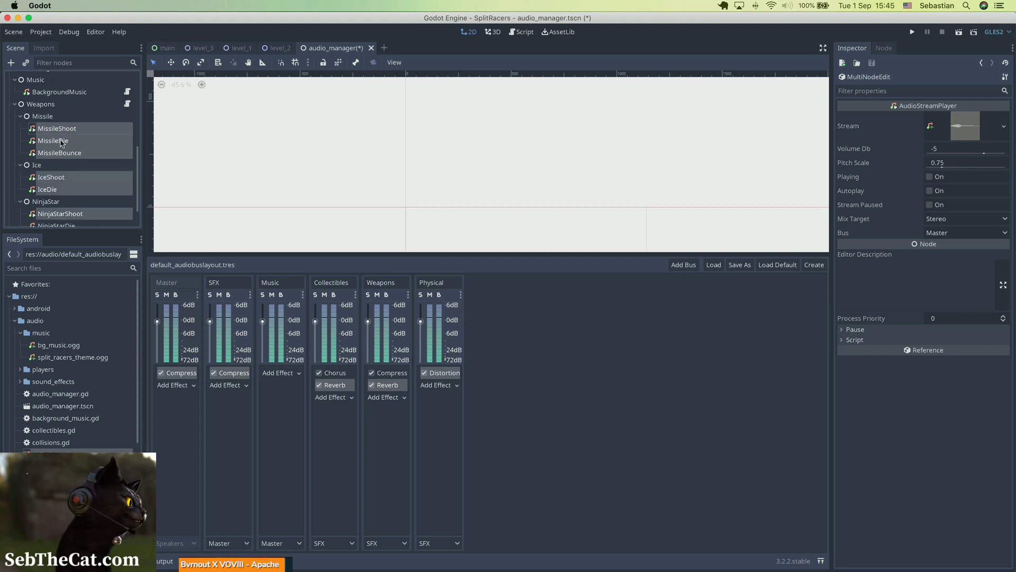
{"action": "scroll", "coordinate": [62, 144], "scroll_direction": "down", "scroll_amount": 2}
{"action": "left_click", "coordinate": [60, 207], "text": "super"}
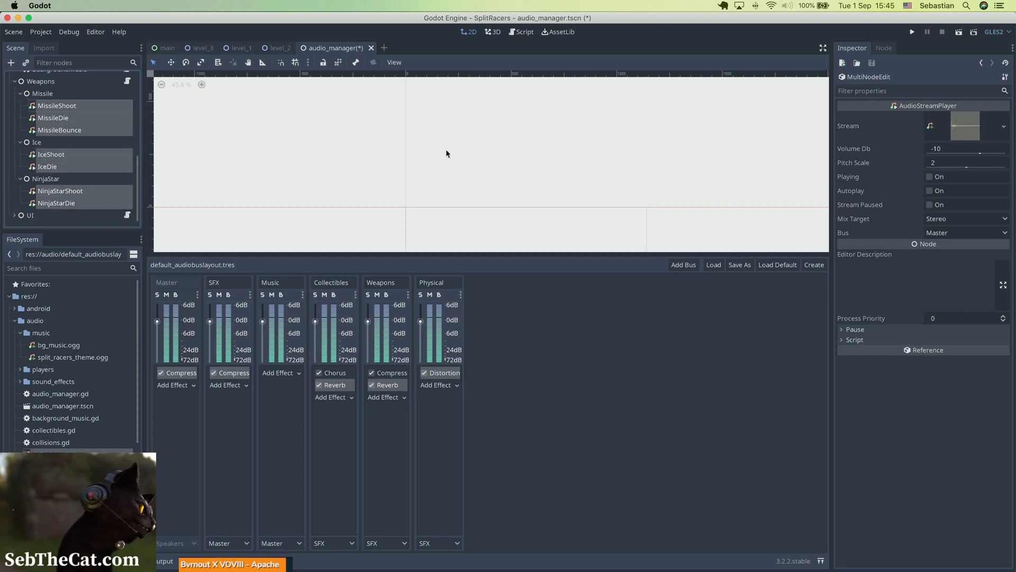
{"action": "left_click", "coordinate": [932, 235]}
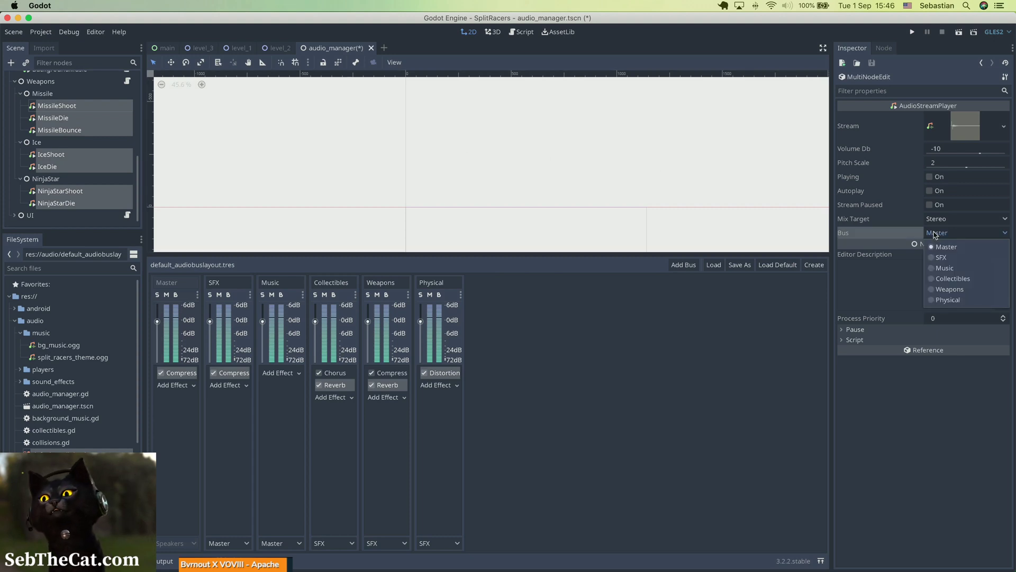
{"action": "left_click", "coordinate": [947, 292]}
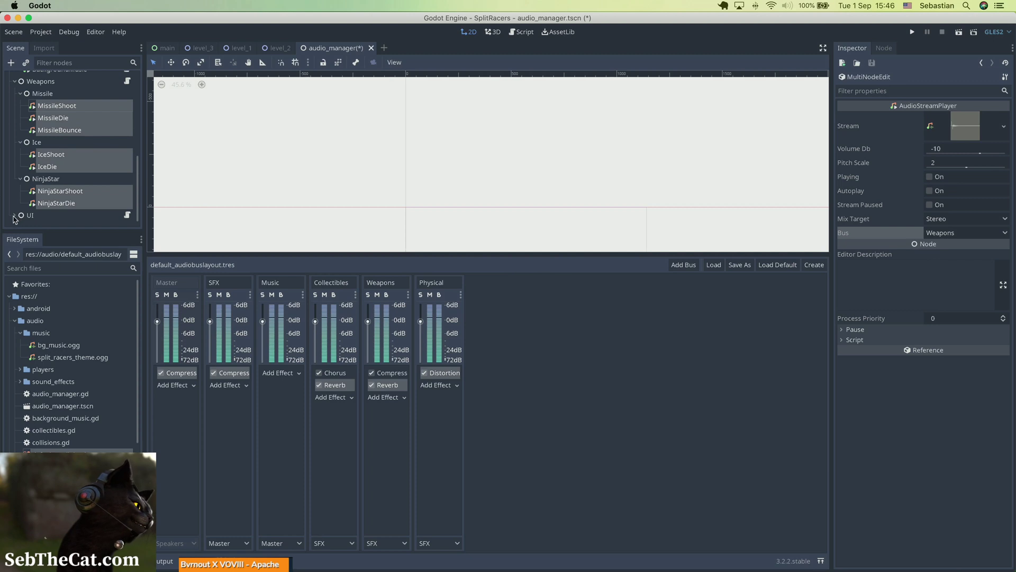
{"action": "key", "text": "super+s"}
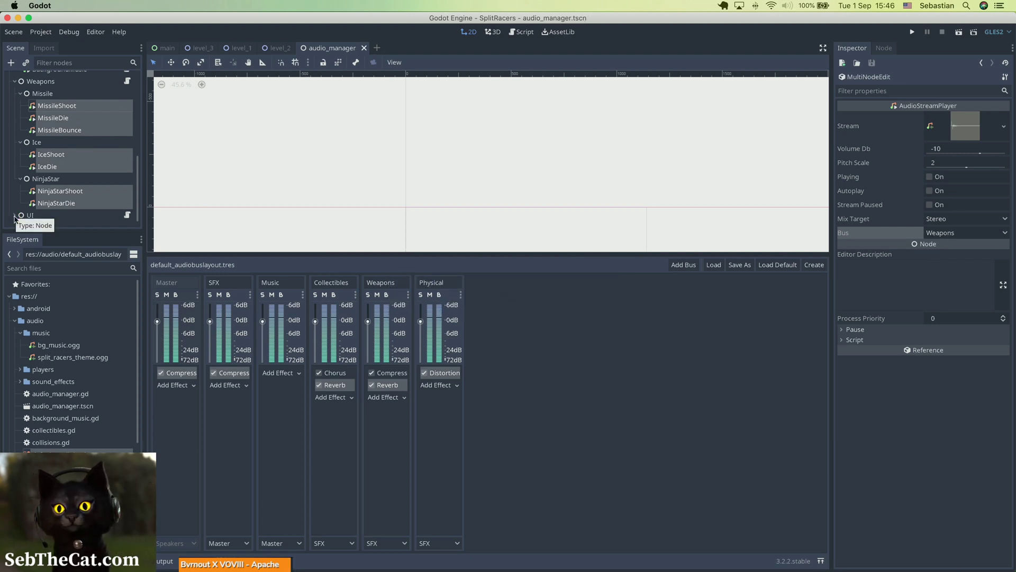
Step: Select the Victory and GameStart players under UI, route them to the SFX bus and save
{"action": "scroll", "coordinate": [53, 193], "scroll_direction": "down", "scroll_amount": 1}
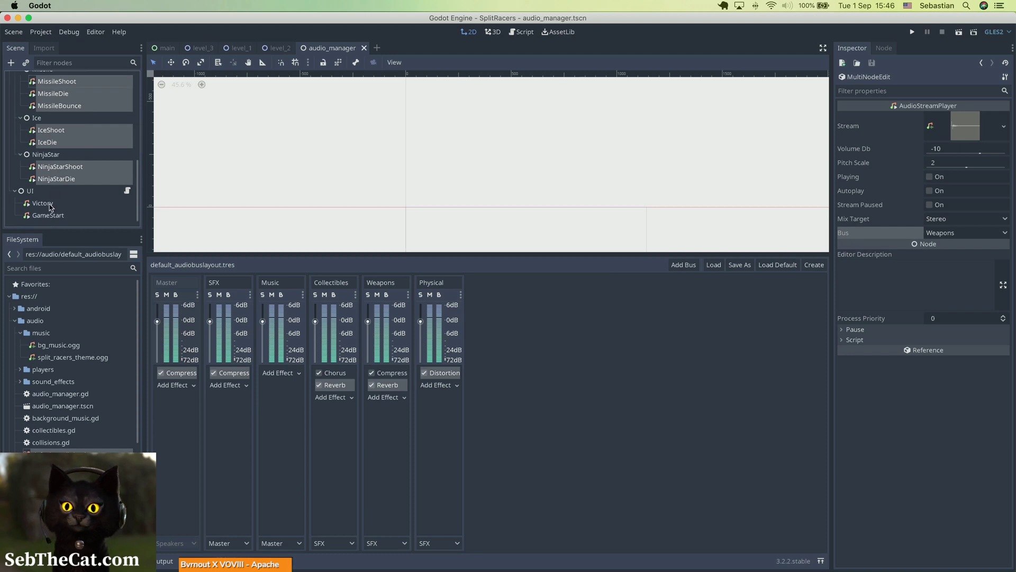
{"action": "left_click", "coordinate": [50, 206]}
{"action": "left_click", "coordinate": [52, 216], "text": "shift"}
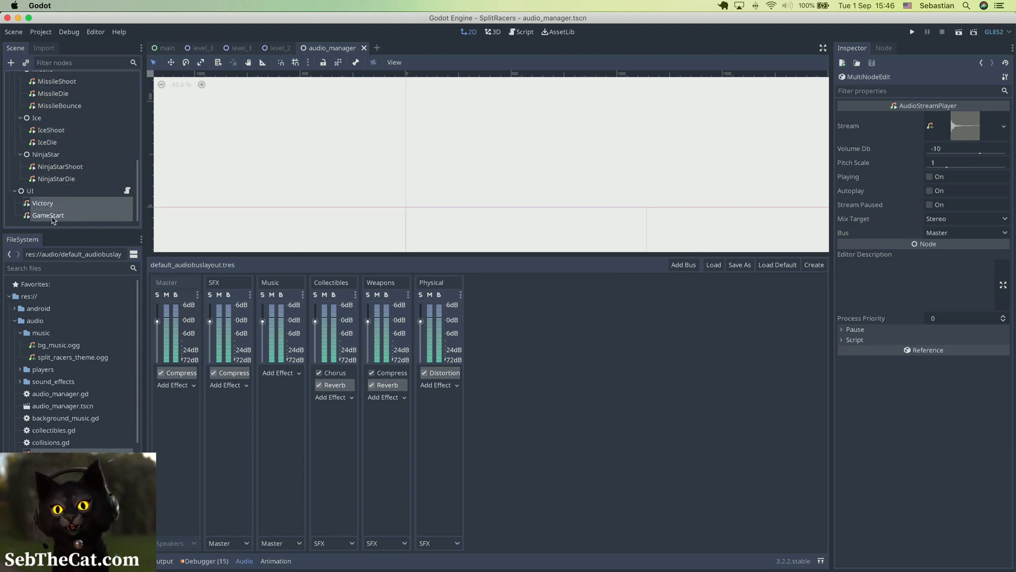
{"action": "left_click", "coordinate": [958, 235]}
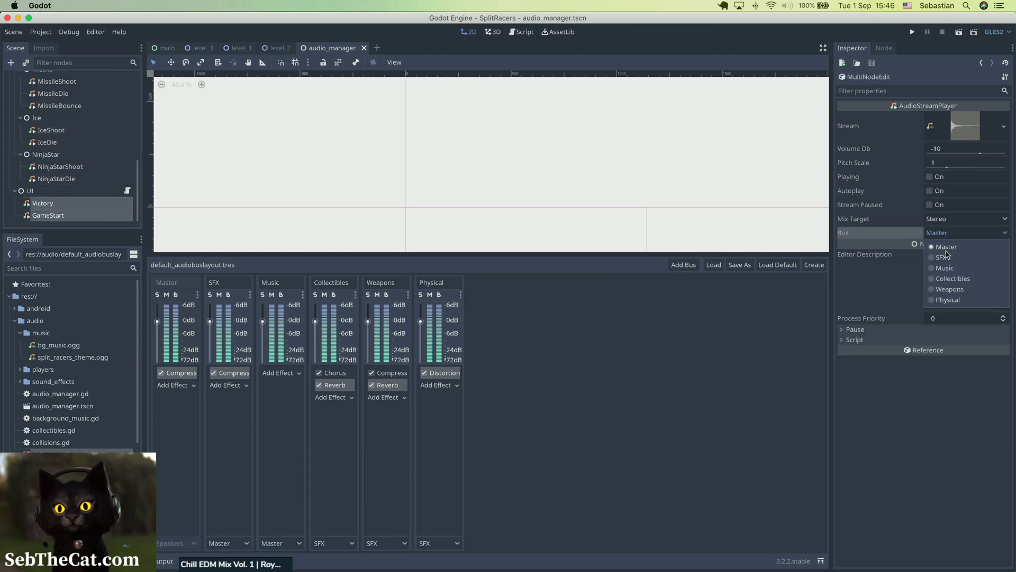
{"action": "left_click", "coordinate": [947, 255]}
{"action": "key", "text": "super+s"}
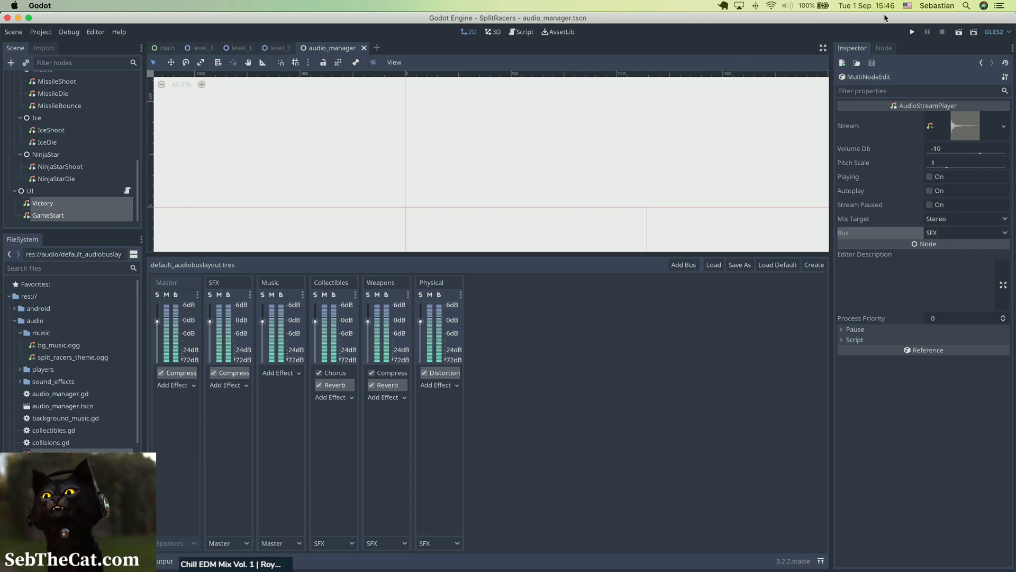
Step: Run the game, drive briefly to test the sounds, and close the game window
{"action": "left_click", "coordinate": [912, 33]}
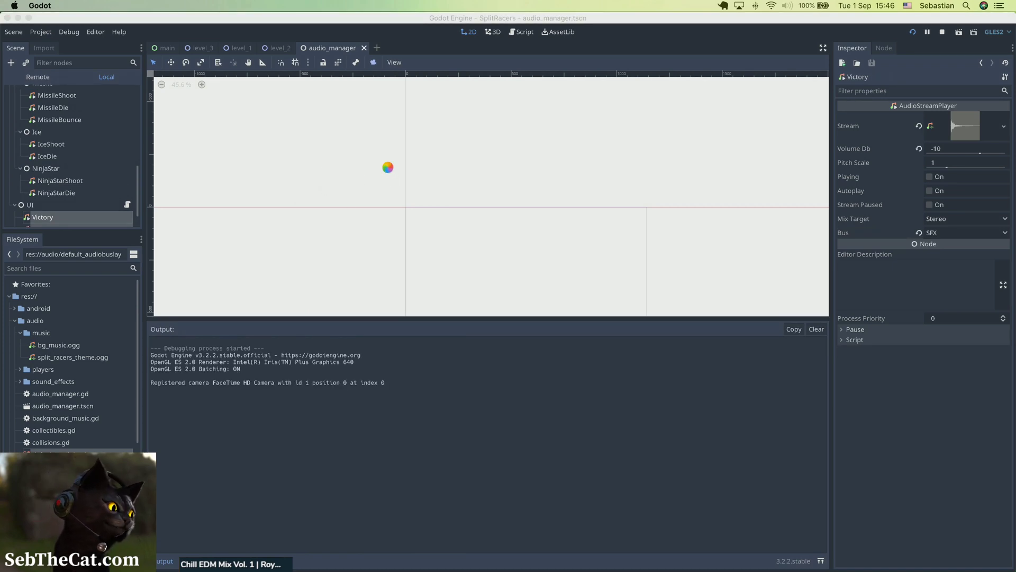
{"action": "left_click_drag", "start_coordinate": [273, 20], "coordinate": [357, 54]}
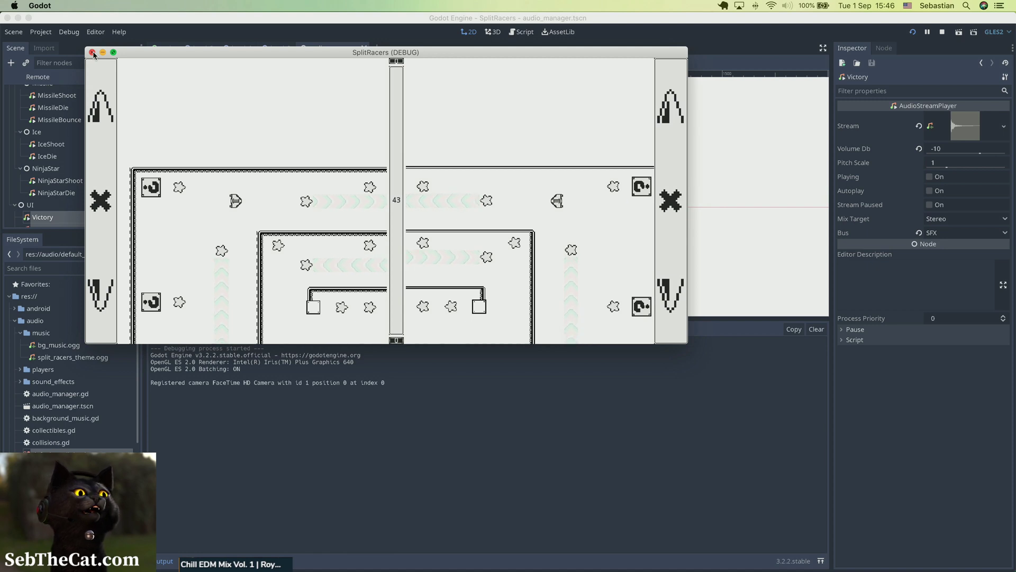
{"action": "key", "text": "w"}
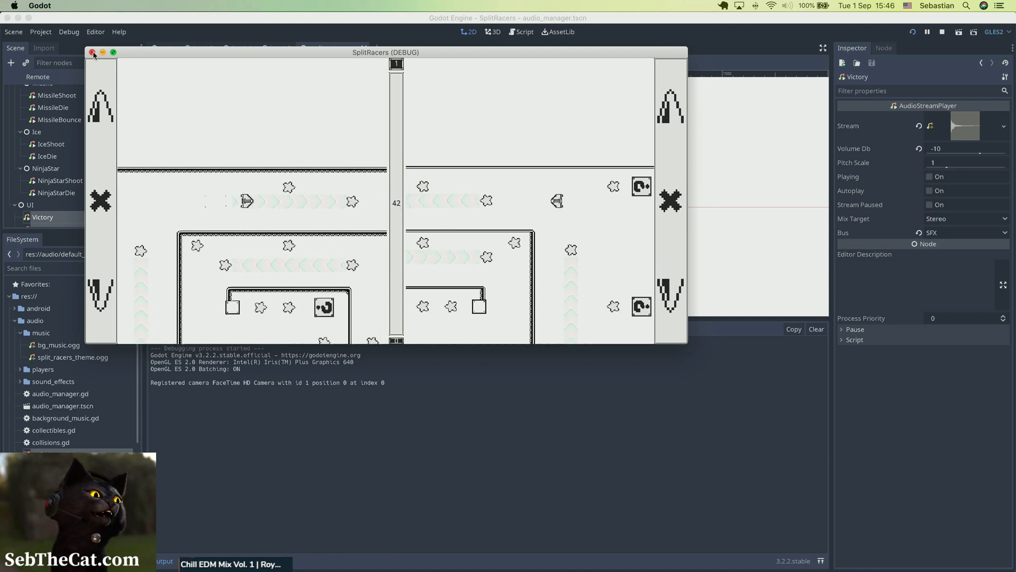
{"action": "key", "text": "d"}
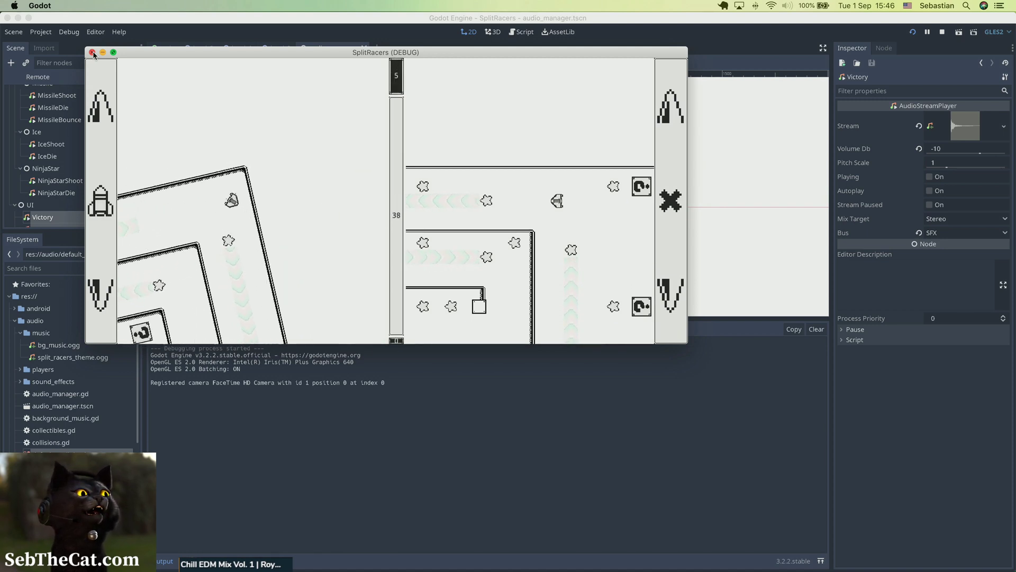
{"action": "key", "text": "d"}
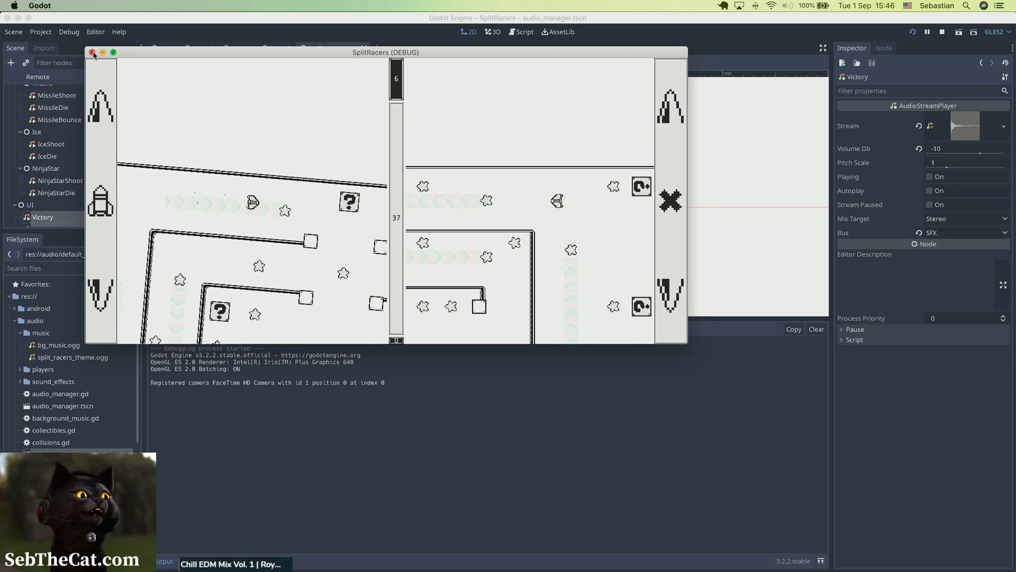
{"action": "left_click", "coordinate": [92, 53]}
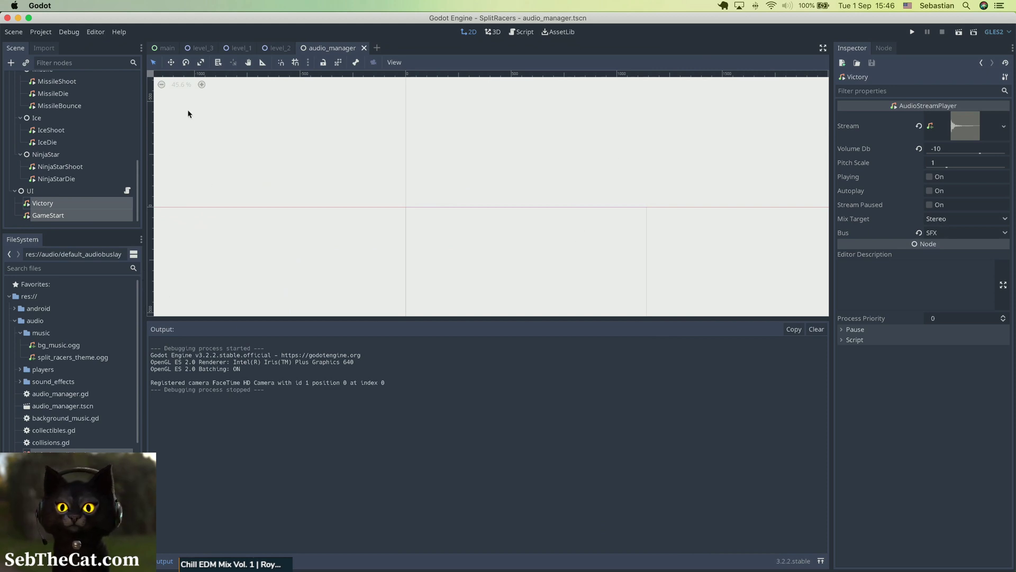
Step: In Project Settings' Audio section, set Output Latency to 30 and close the dialog
{"action": "left_click", "coordinate": [35, 33]}
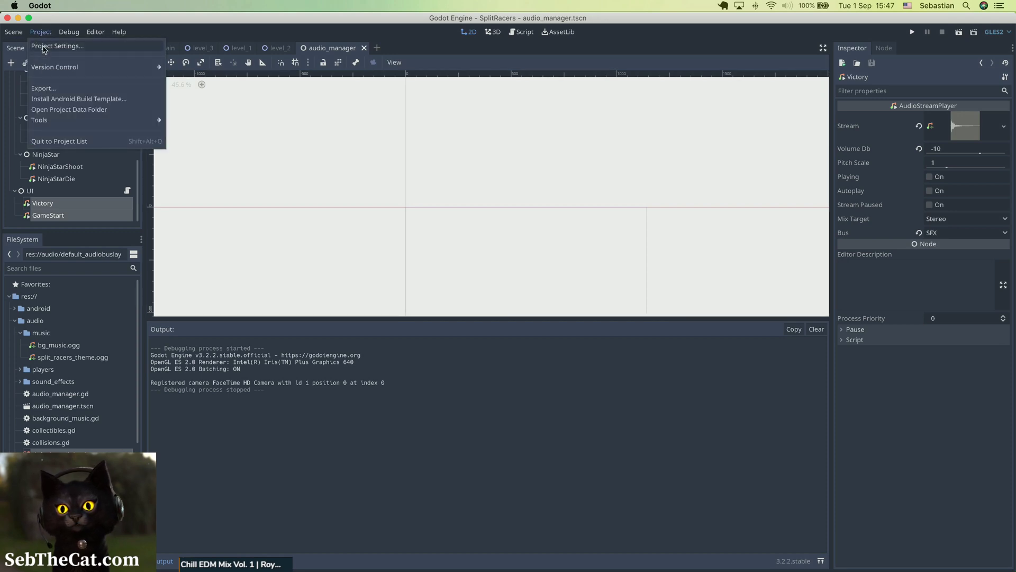
{"action": "left_click", "coordinate": [44, 48]}
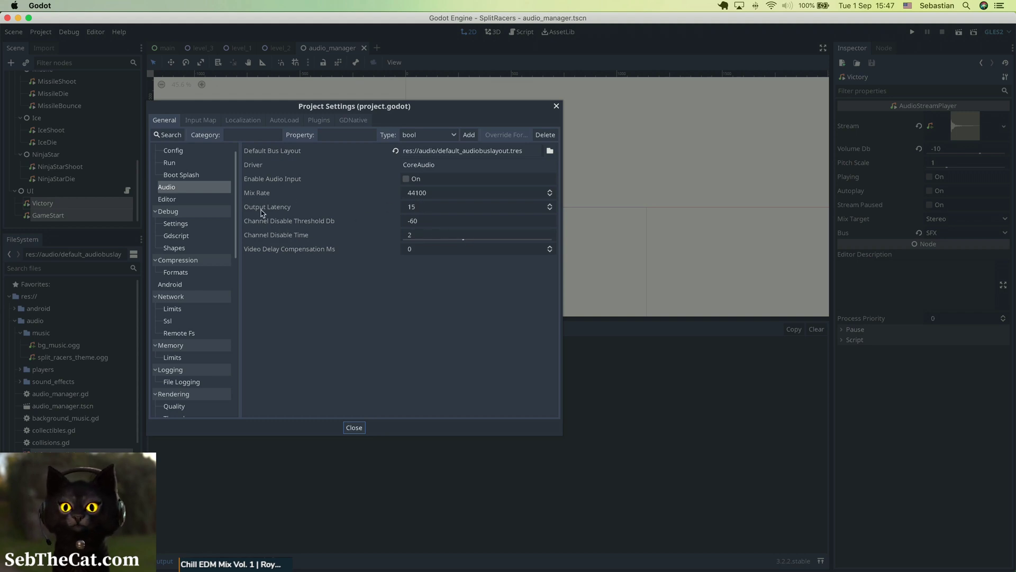
{"action": "mouse_move", "coordinate": [262, 213]}
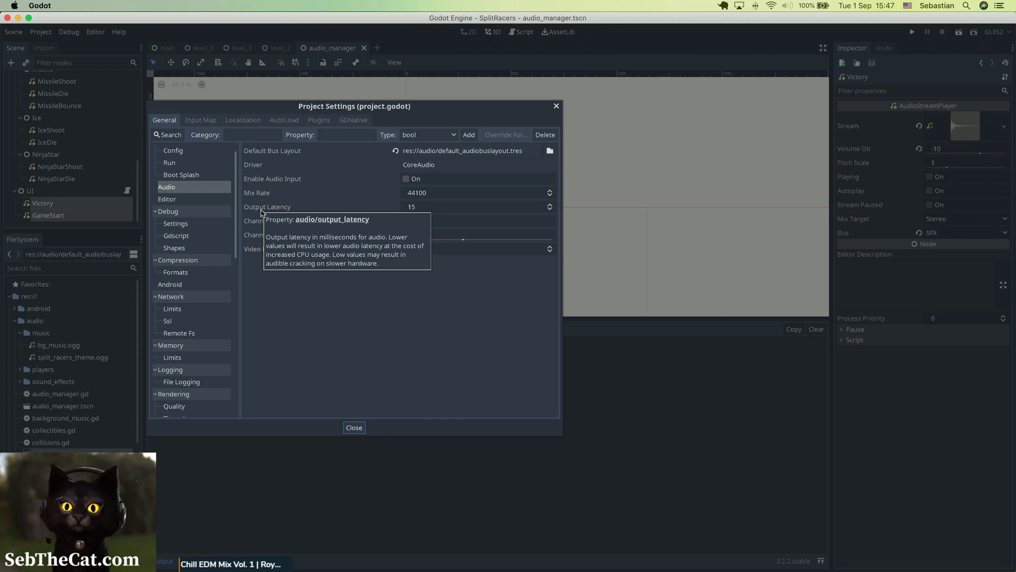
{"action": "left_click", "coordinate": [444, 209]}
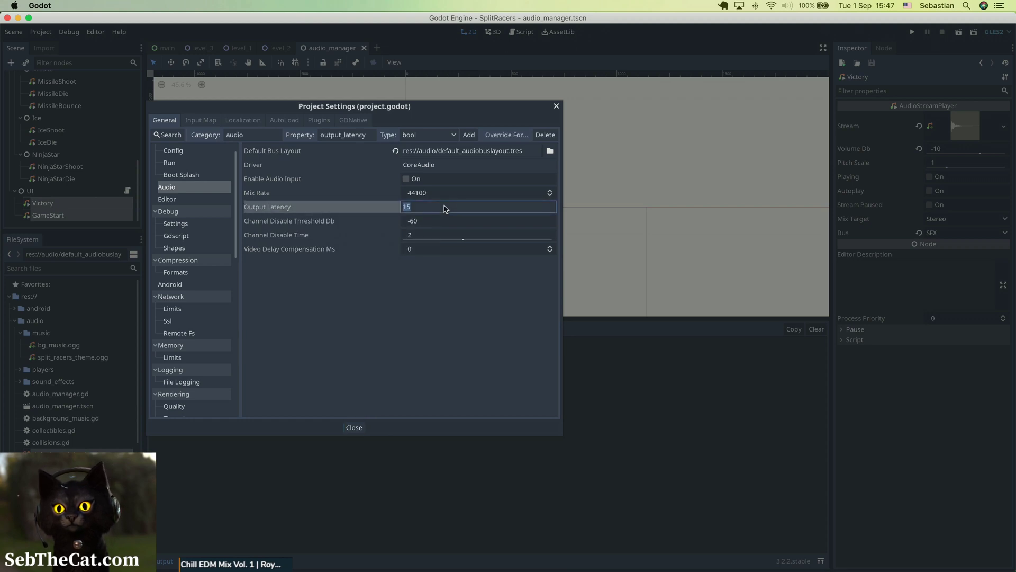
{"action": "key", "text": "Return"}
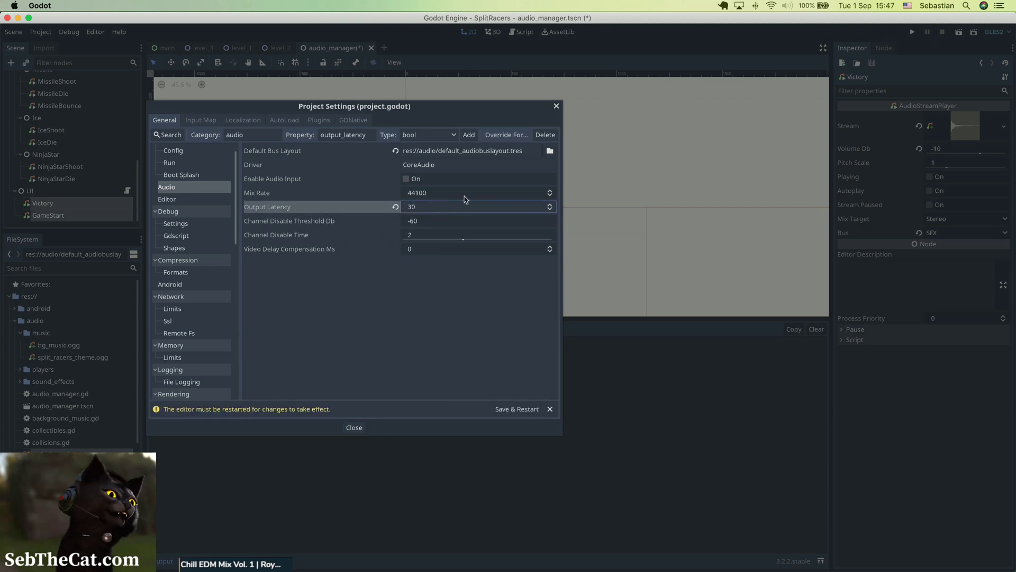
{"action": "left_click", "coordinate": [466, 196]}
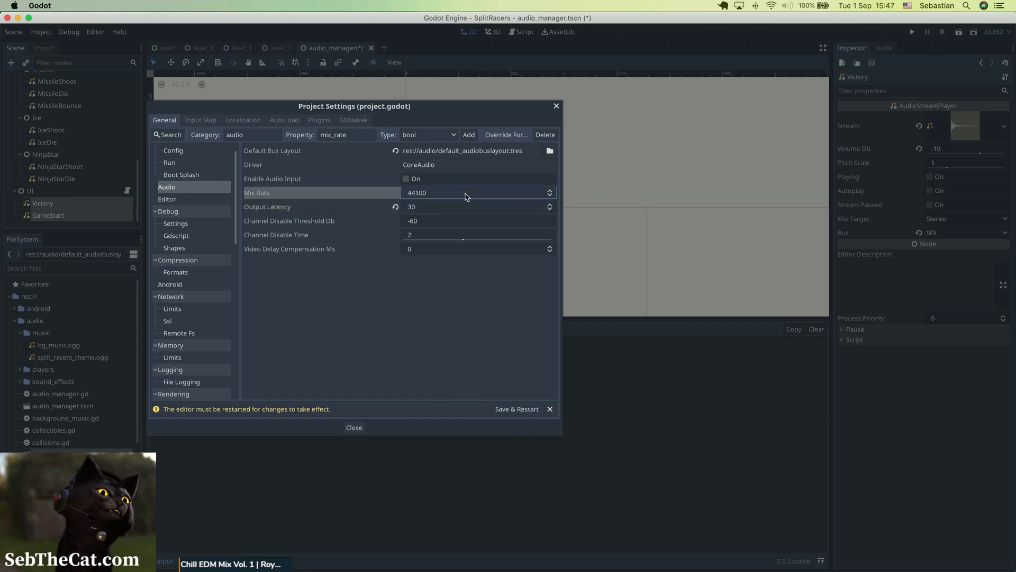
{"action": "left_click", "coordinate": [428, 265]}
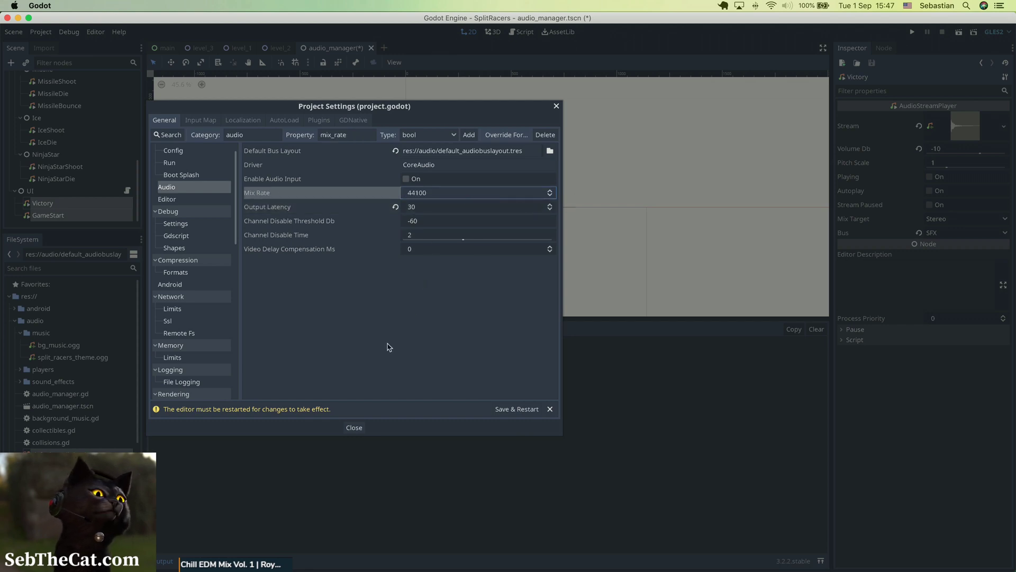
{"action": "left_click", "coordinate": [354, 427]}
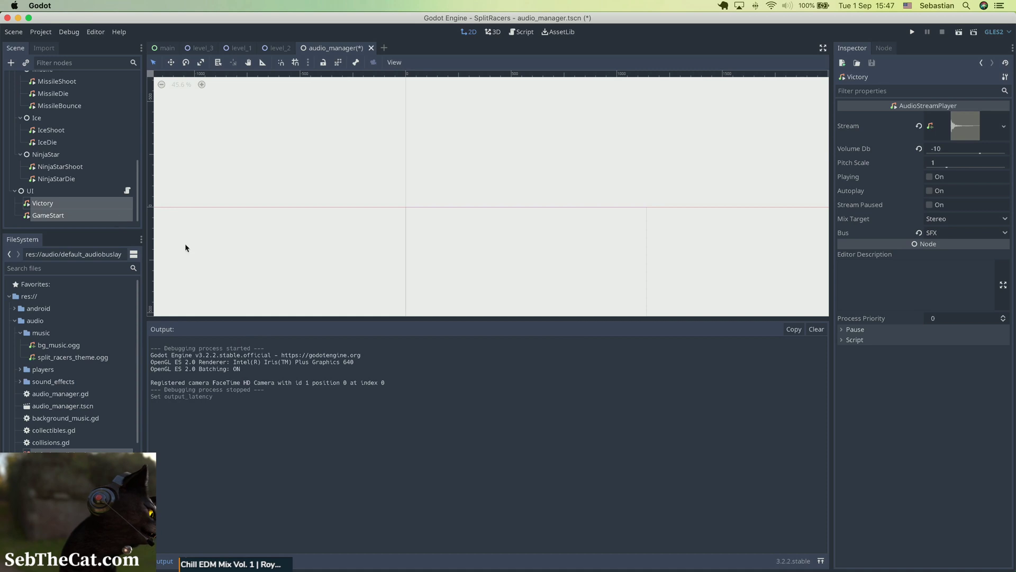
Step: Open the audio bus panel and delete the Compressor effect from the SFX bus
{"action": "left_click", "coordinate": [231, 561]}
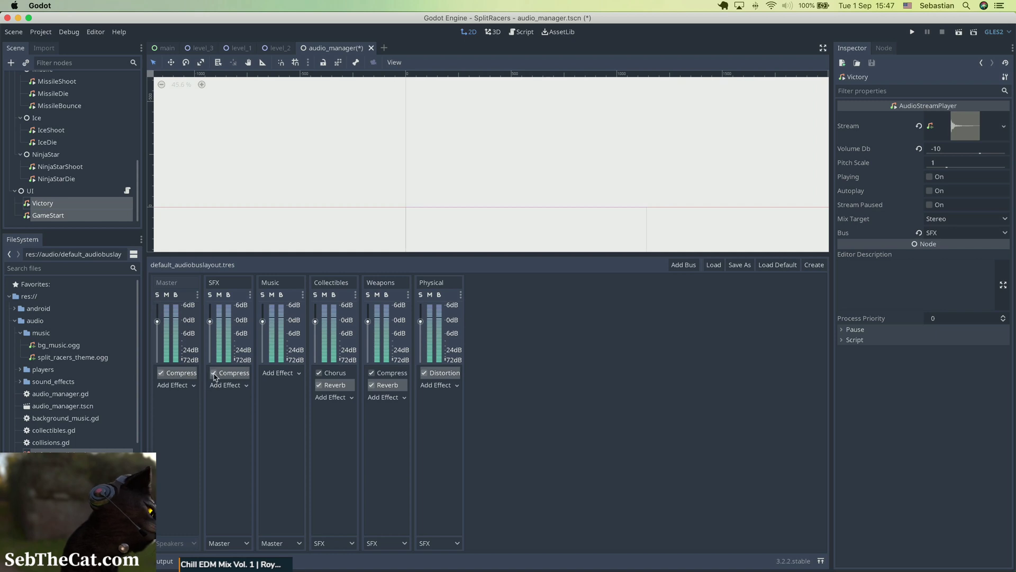
{"action": "left_click", "coordinate": [237, 376]}
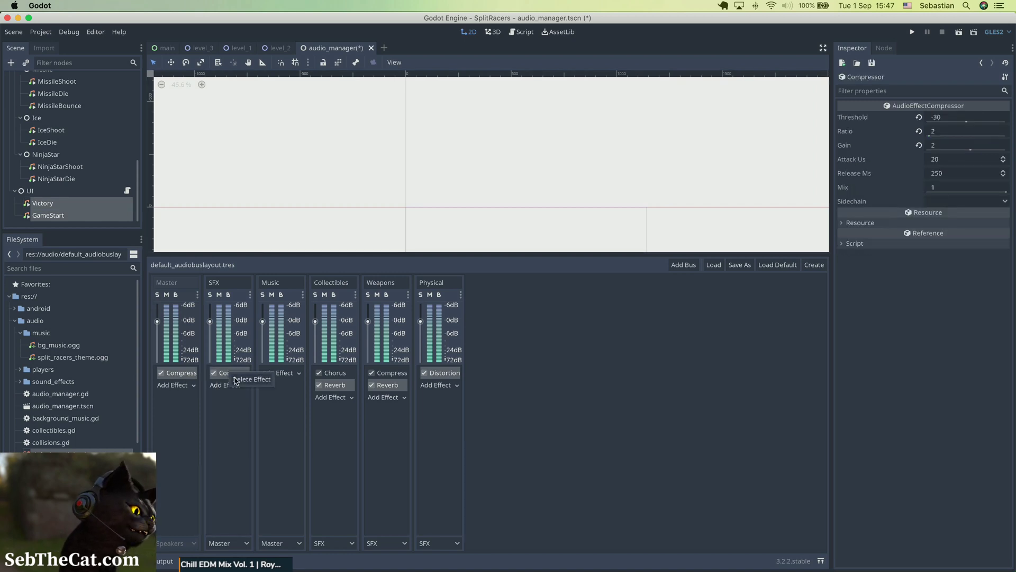
{"action": "key", "text": "Delete"}
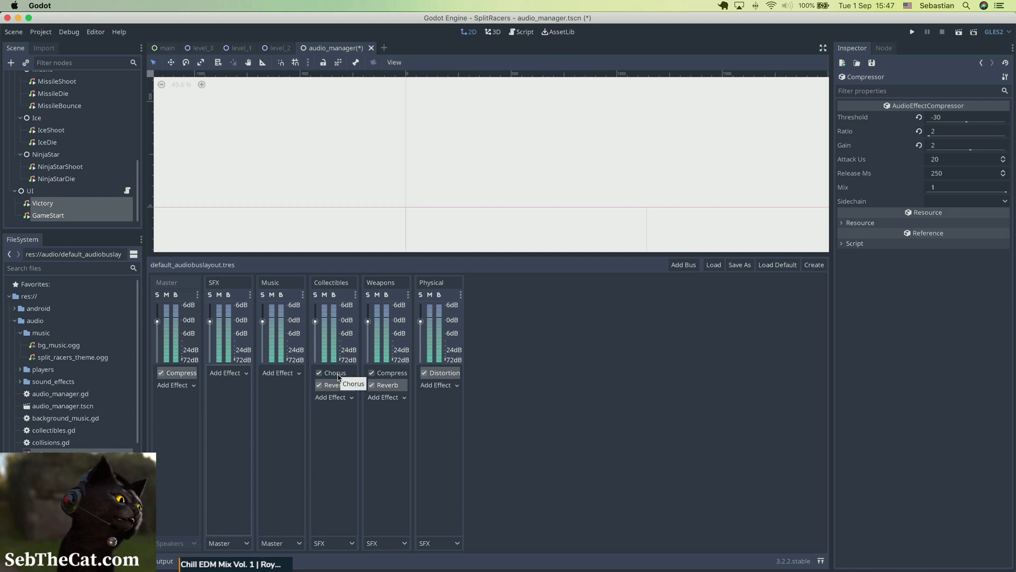
Step: Set the Pre Gain of the Physical bus's Distortion effect to 0
{"action": "left_click", "coordinate": [338, 377]}
{"action": "left_click", "coordinate": [335, 386]}
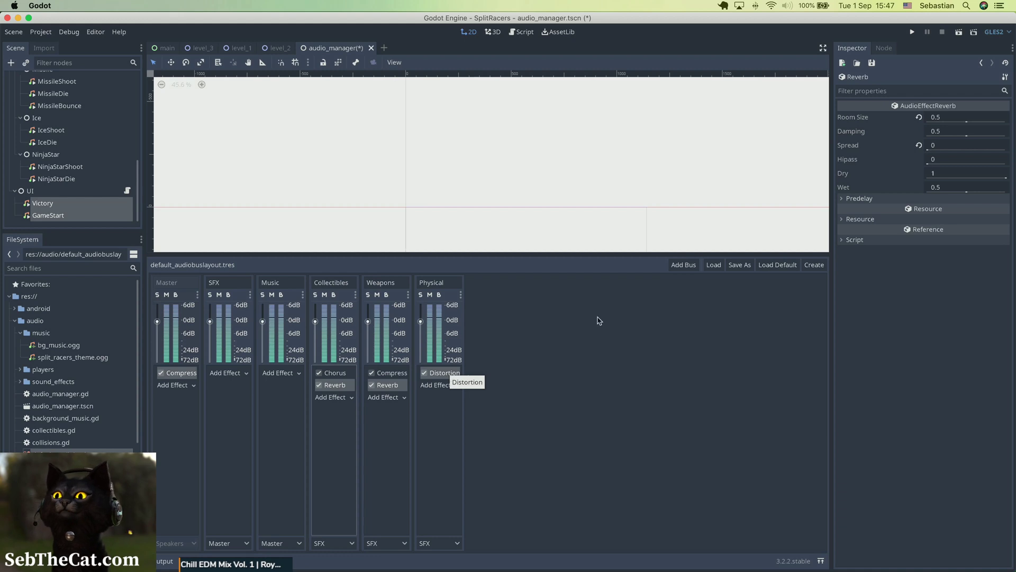
{"action": "left_click", "coordinate": [437, 374]}
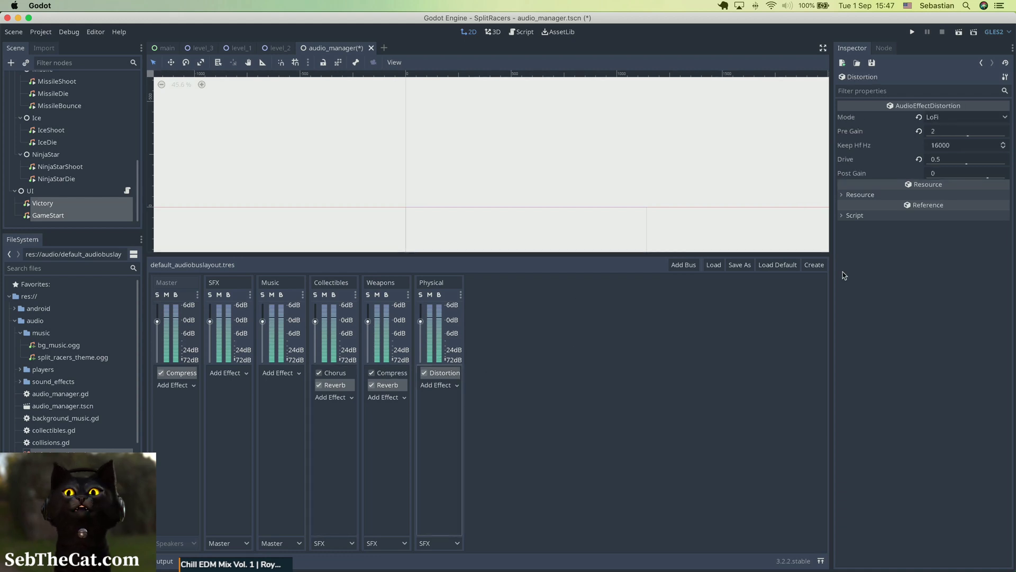
{"action": "left_click", "coordinate": [939, 135]}
{"action": "type", "text": "0"}
{"action": "key", "text": "Return"}
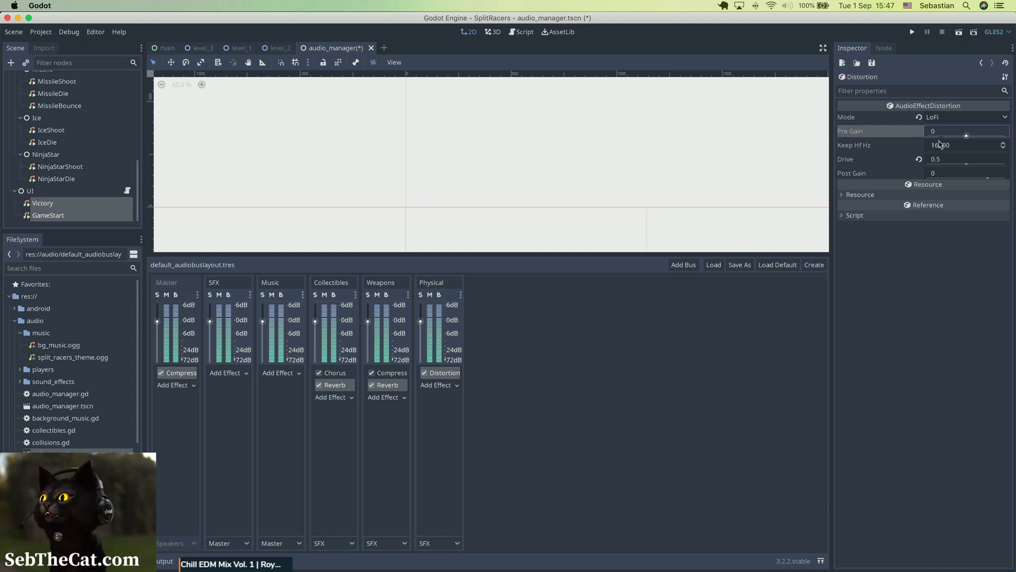
Step: Set the Physical bus Distortion's Drive to 0.25 and Keep Hf Hz to 20000, and save the scene
{"action": "left_click", "coordinate": [946, 160]}
{"action": "left_click", "coordinate": [947, 160]}
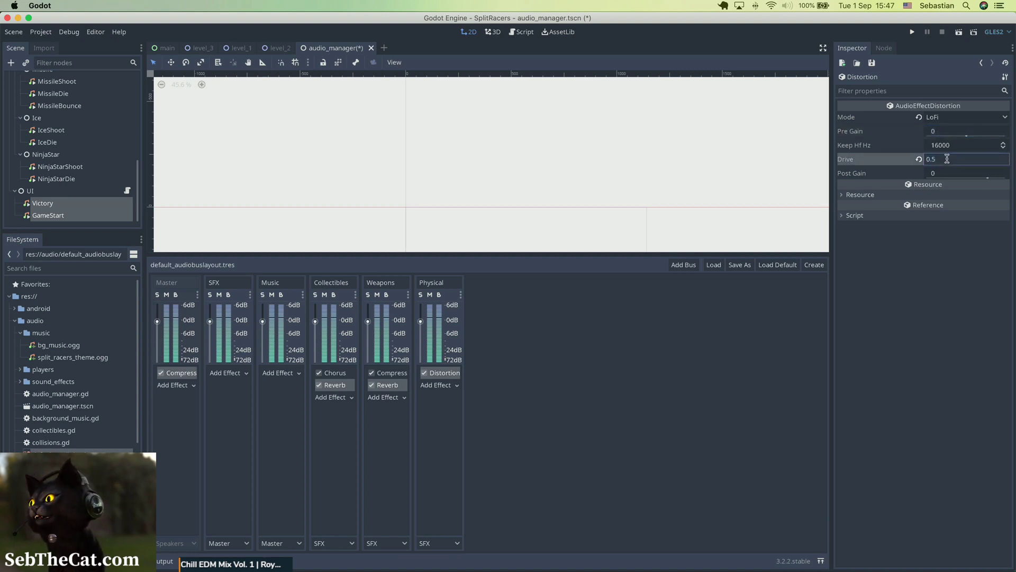
{"action": "key", "text": "Return"}
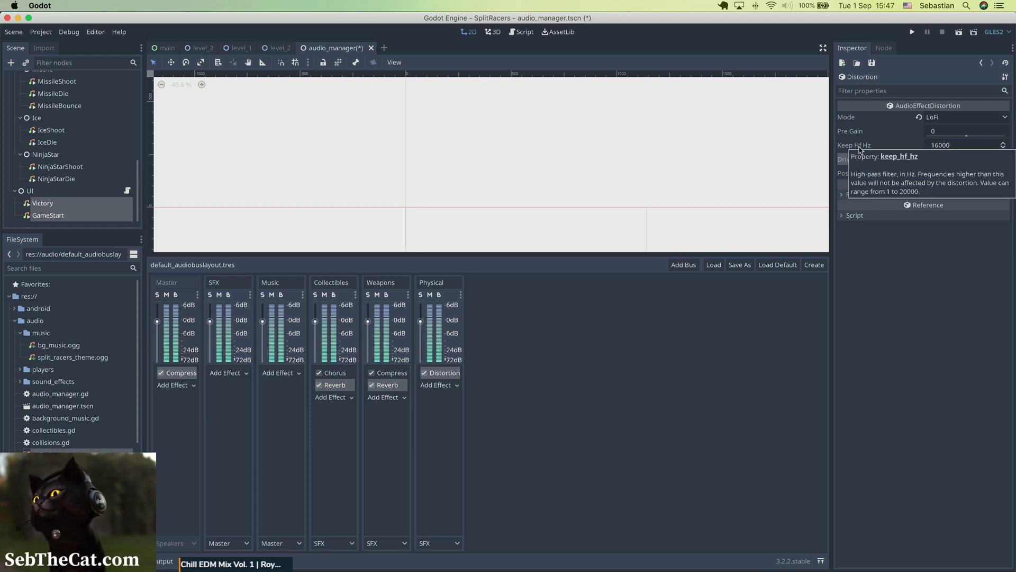
{"action": "left_click", "coordinate": [954, 146]}
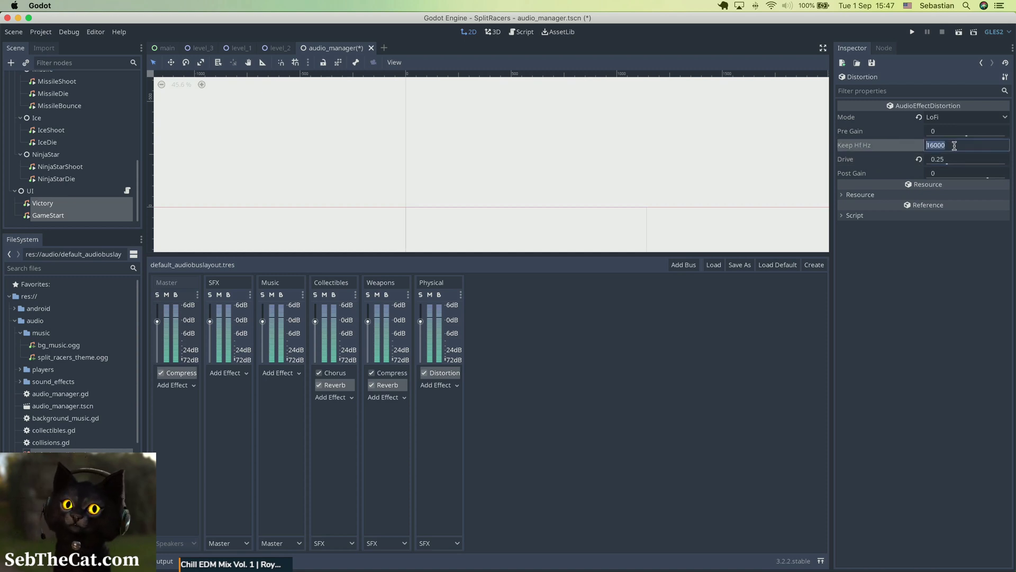
{"action": "type", "text": "20000"}
{"action": "key", "text": "Return"}
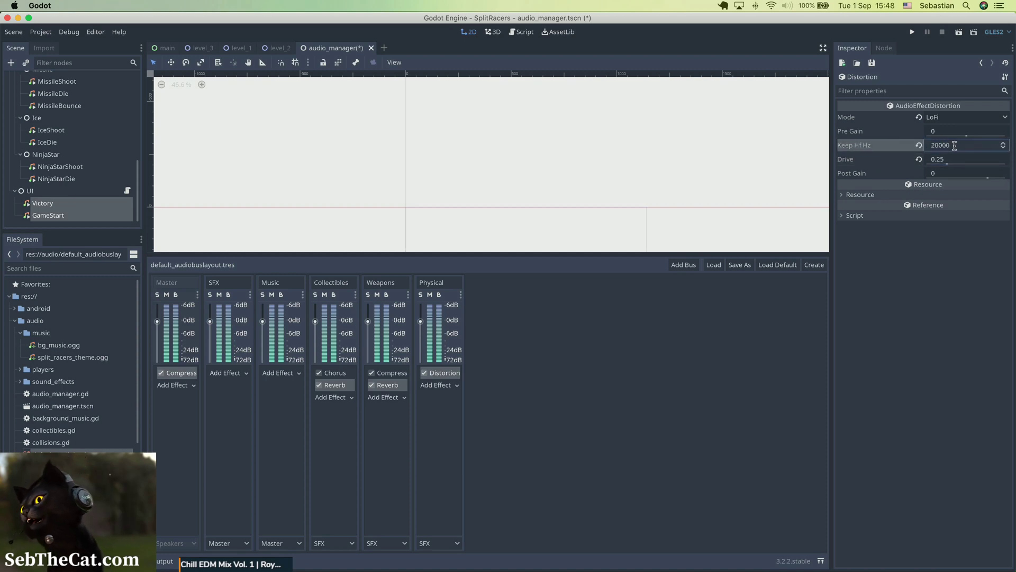
{"action": "key", "text": "super+s"}
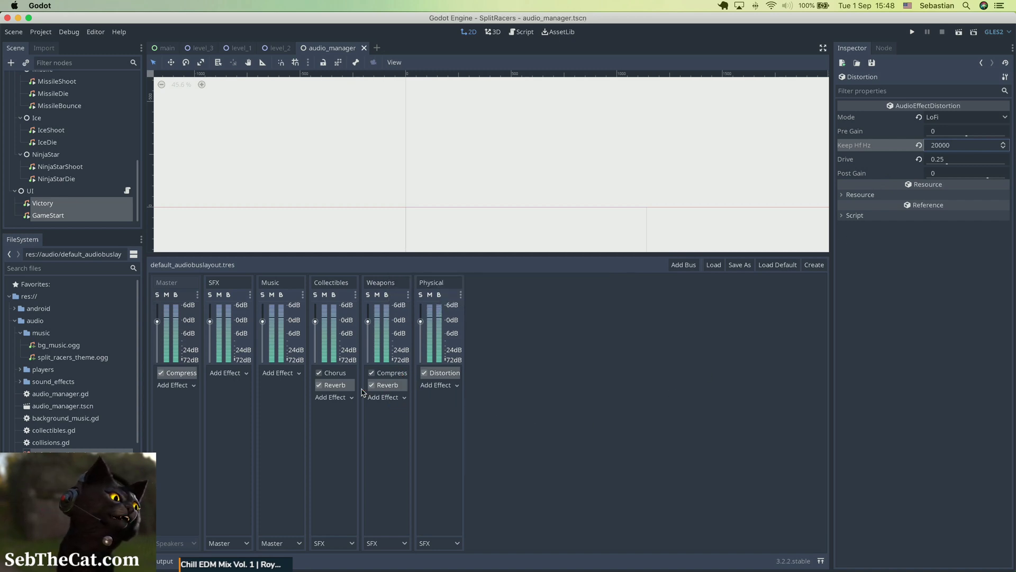
Step: Set the Room Size of the Collectibles bus Reverb effect to 0.2
{"action": "left_click", "coordinate": [335, 386]}
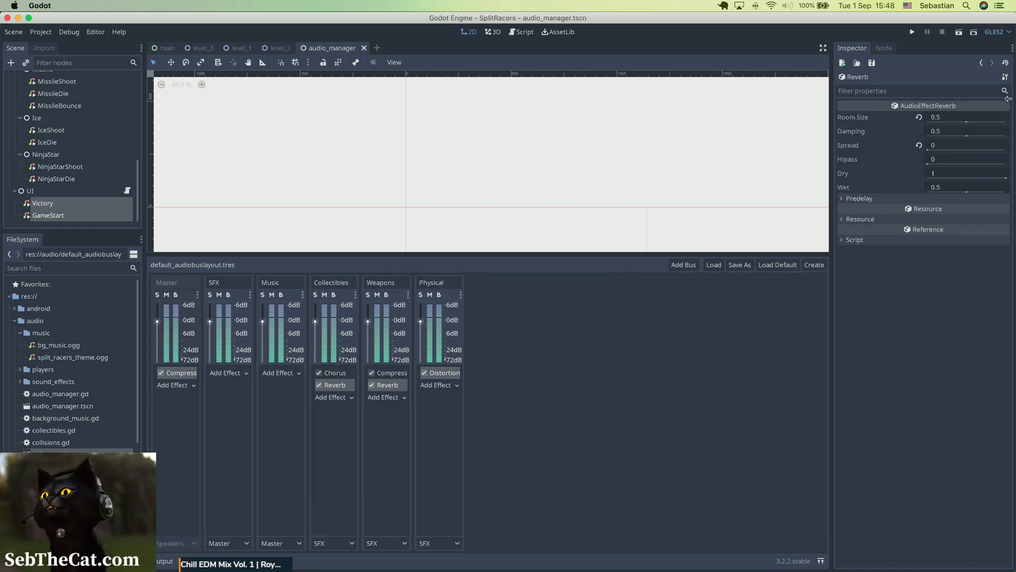
{"action": "left_click", "coordinate": [941, 117]}
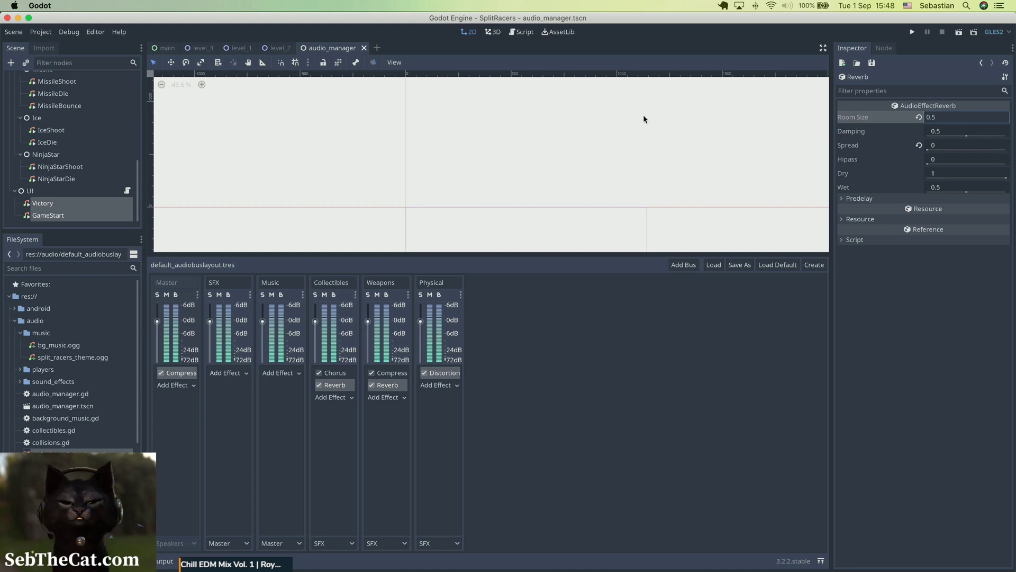
{"action": "type", "text": "2"}
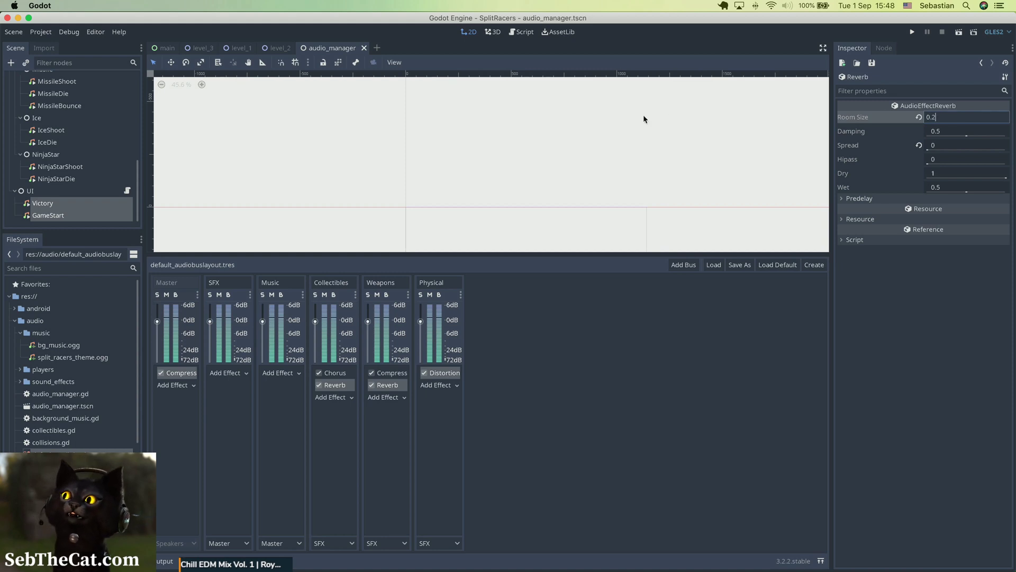
{"action": "key", "text": "Return"}
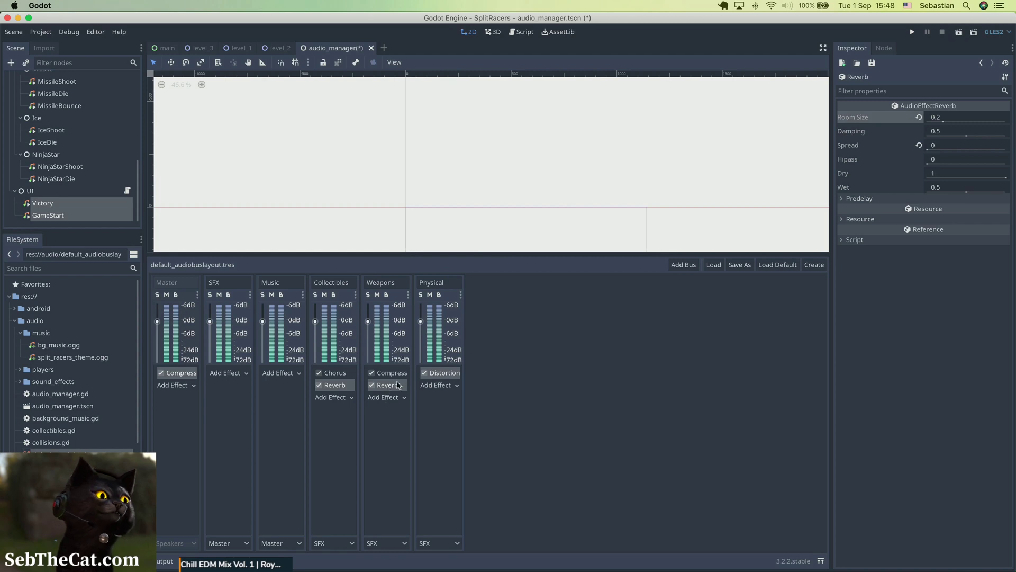
Step: Set the Room Size of the Weapons bus Reverb effect to 0.1 and save the scene
{"action": "left_click", "coordinate": [398, 385]}
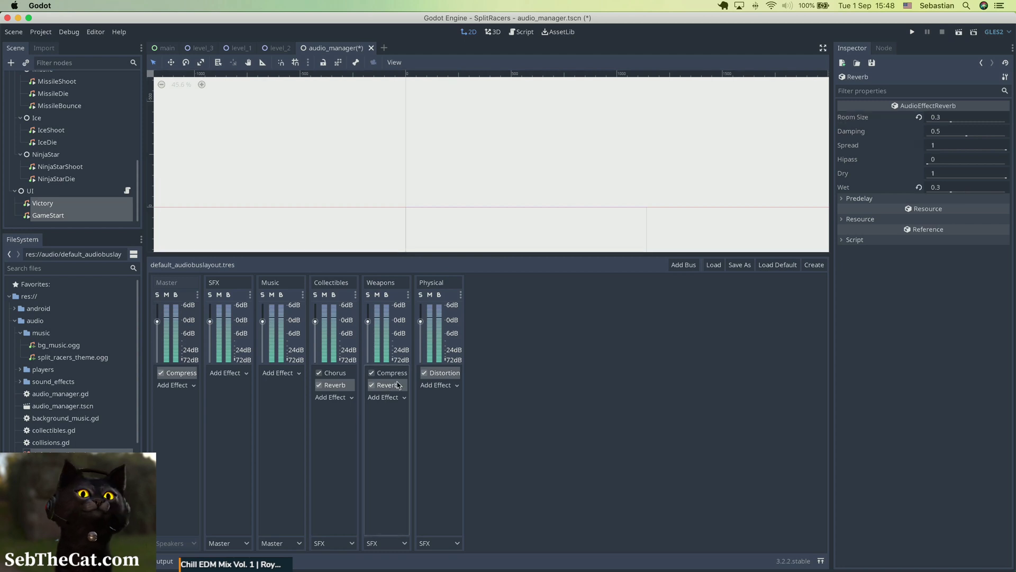
{"action": "left_click", "coordinate": [954, 118]}
{"action": "left_click", "coordinate": [953, 117]}
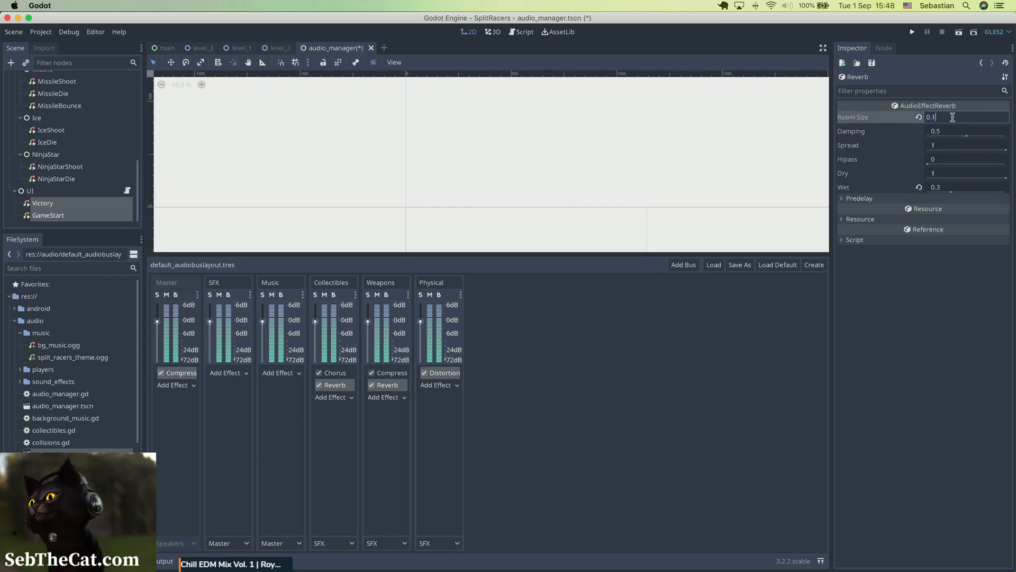
{"action": "type", "text": "1"}
{"action": "key", "text": "Return"}
{"action": "key", "text": "super+s"}
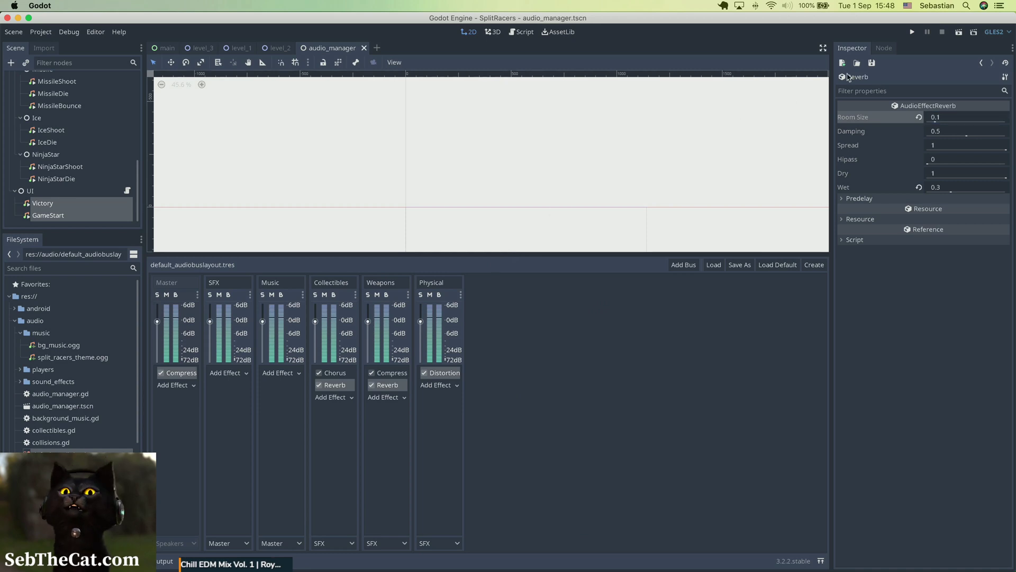
Step: Run the game, drive around and fire to test the adjusted sounds, and close the game window
{"action": "left_click", "coordinate": [907, 38]}
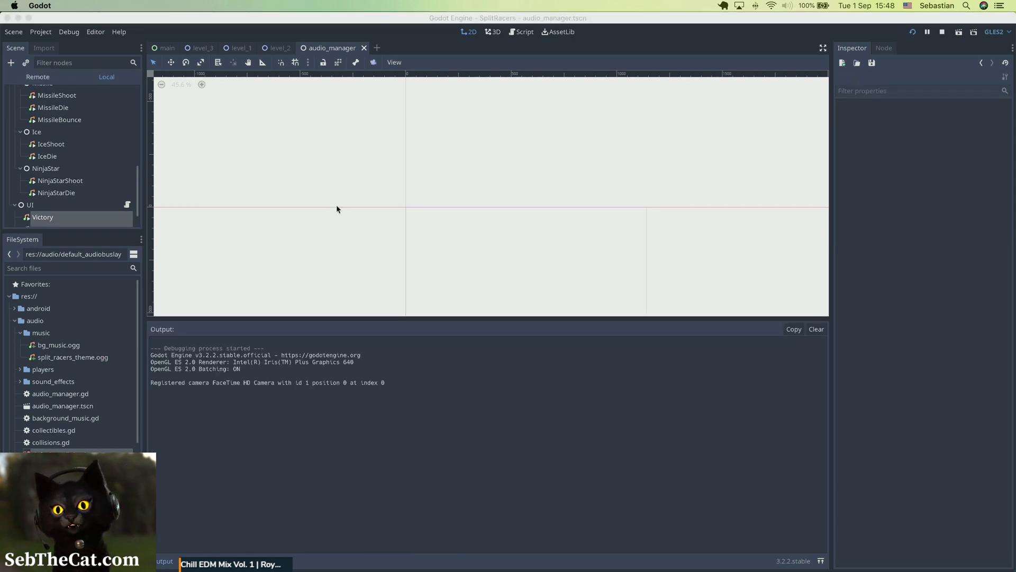
{"action": "left_click", "coordinate": [663, 21]}
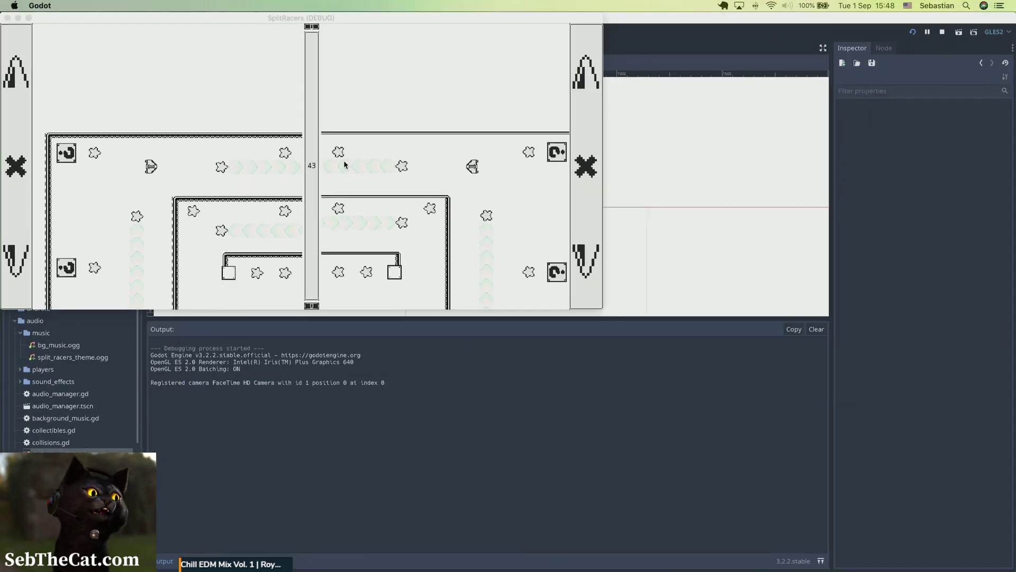
{"action": "left_click", "coordinate": [351, 171]}
{"action": "key", "text": "w"}
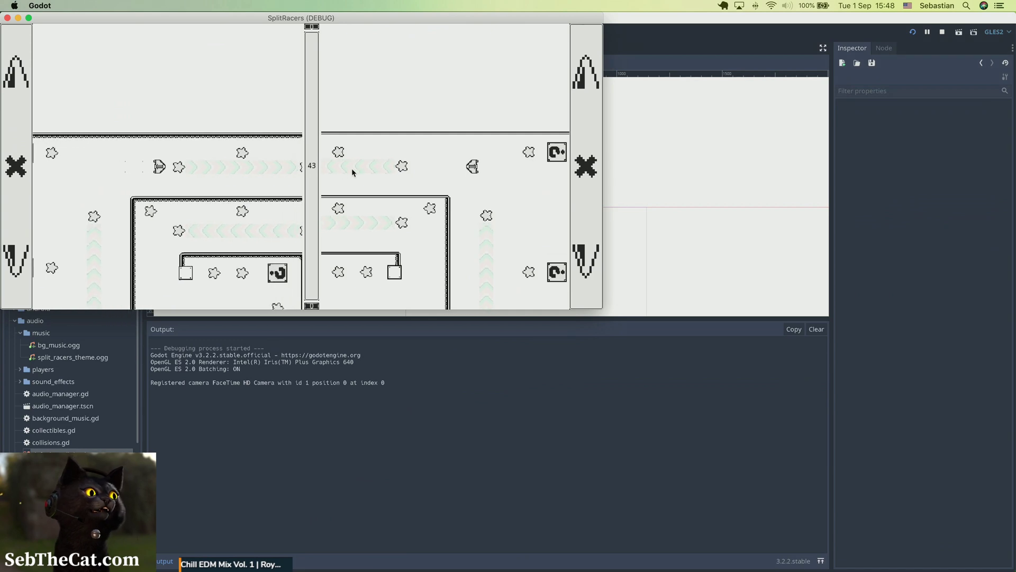
{"action": "key", "text": "w"}
{"action": "key", "text": "s"}
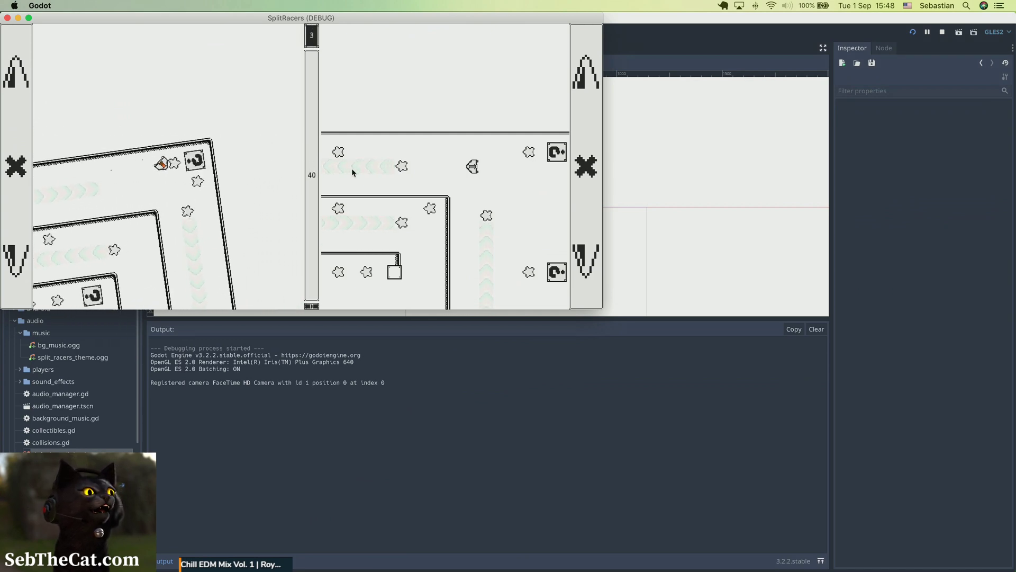
{"action": "key", "text": "s"}
{"action": "key", "text": "d"}
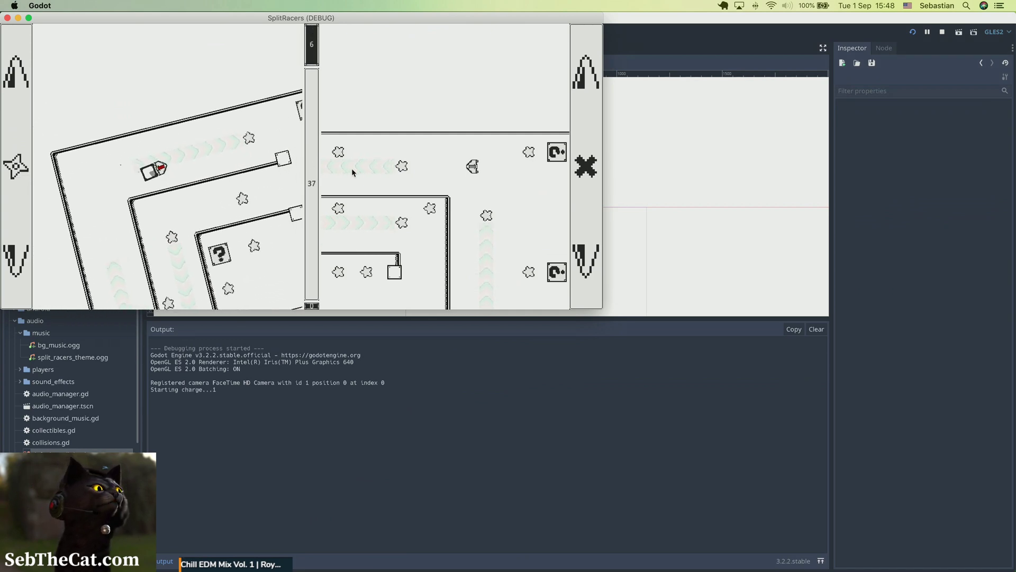
{"action": "key", "text": "w"}
{"action": "key", "text": "w"}
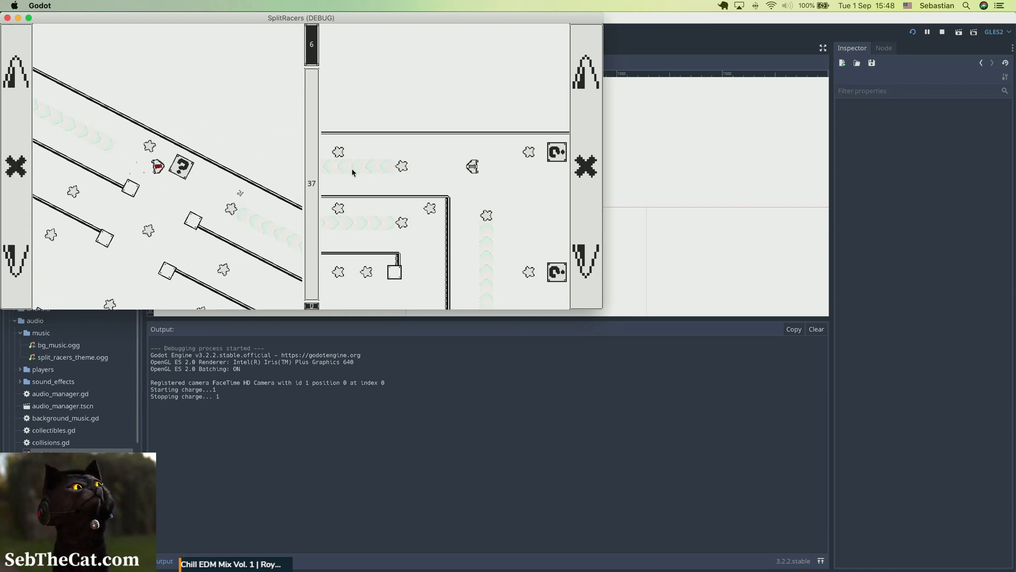
{"action": "key", "text": "s"}
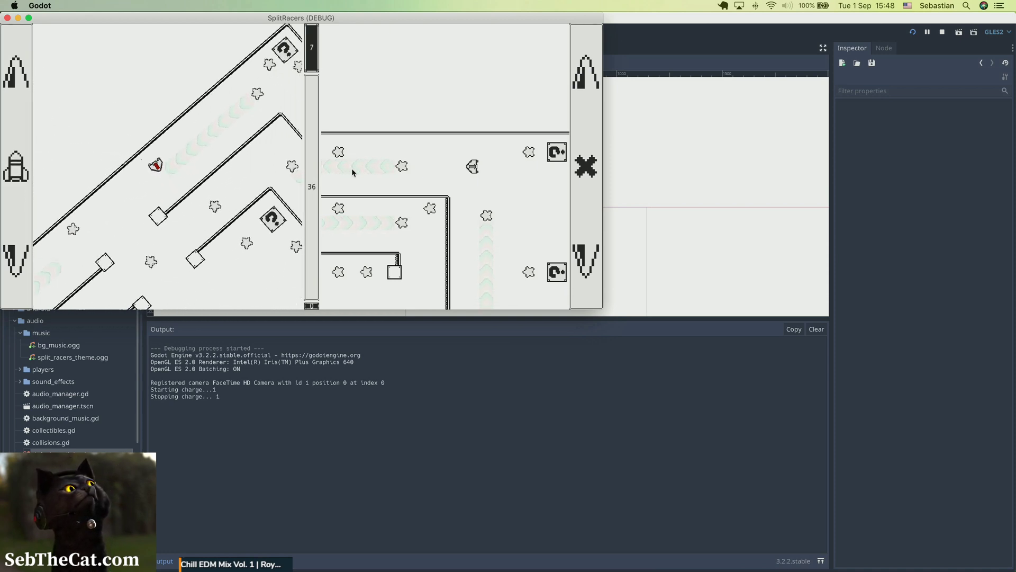
{"action": "key", "text": "d"}
{"action": "key", "text": "w"}
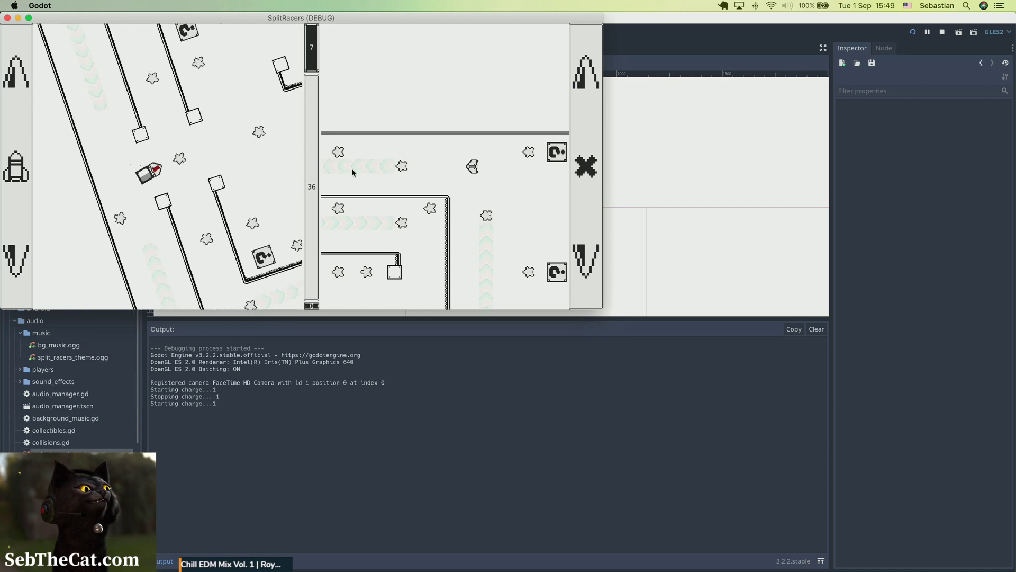
{"action": "key", "text": "w"}
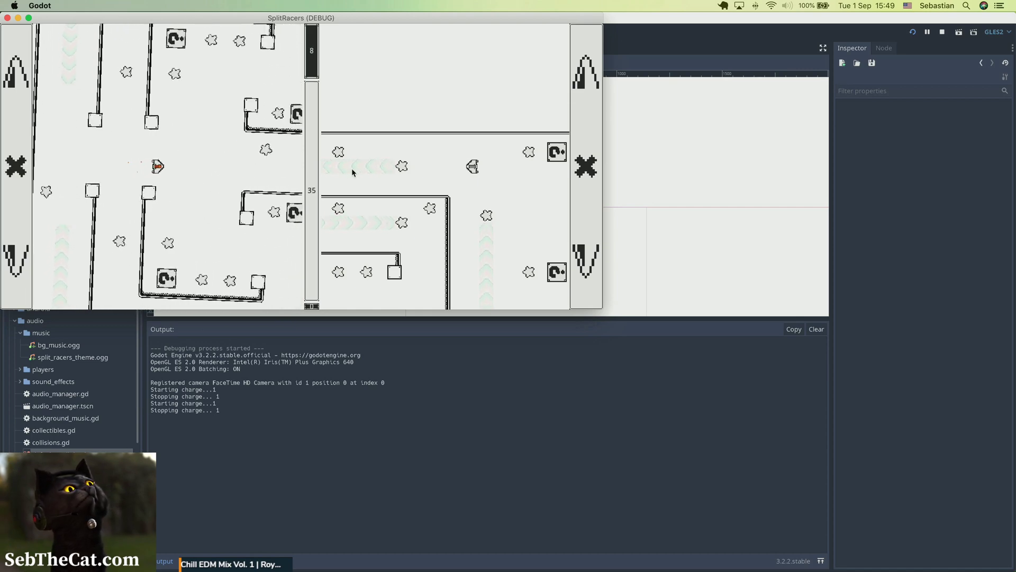
{"action": "key", "text": "w"}
{"action": "key", "text": "w"}
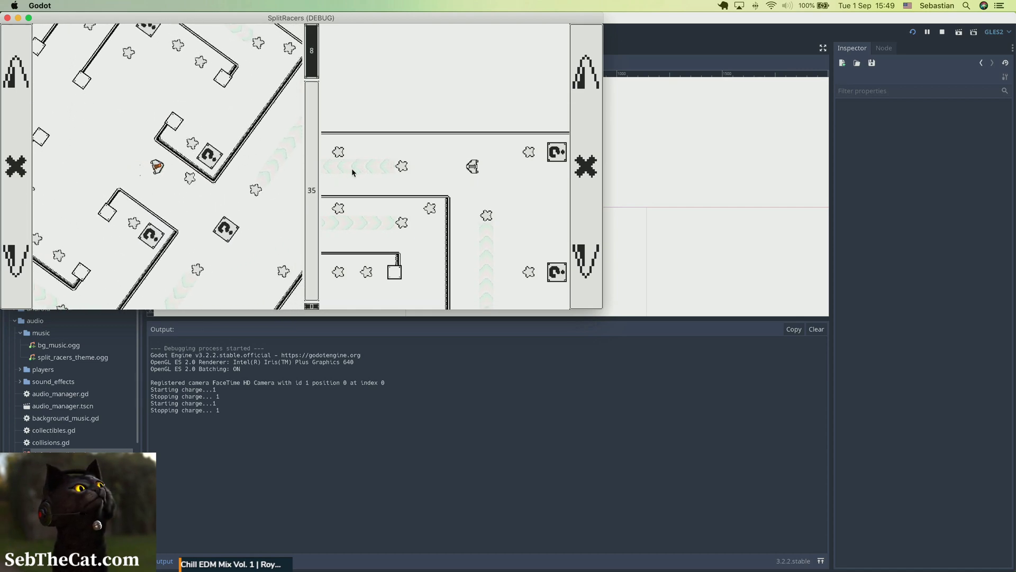
{"action": "key", "text": "s"}
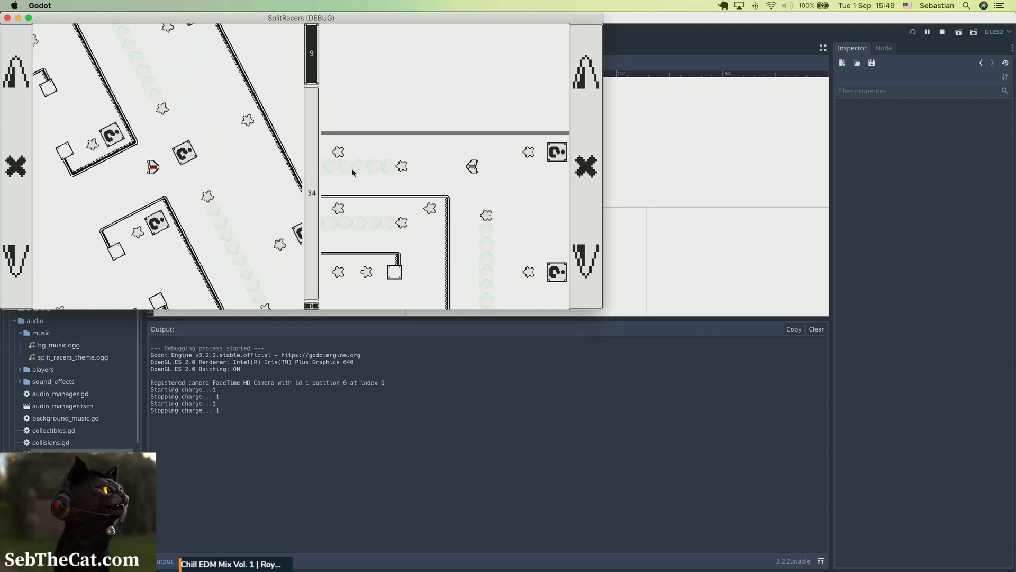
{"action": "key", "text": "w"}
{"action": "key", "text": "w"}
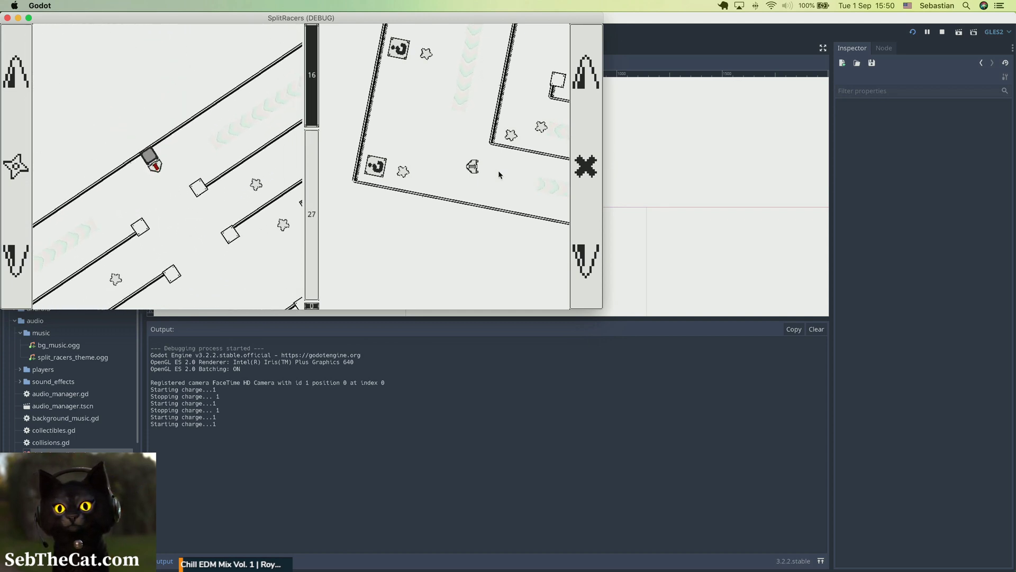
{"action": "key", "text": "space"}
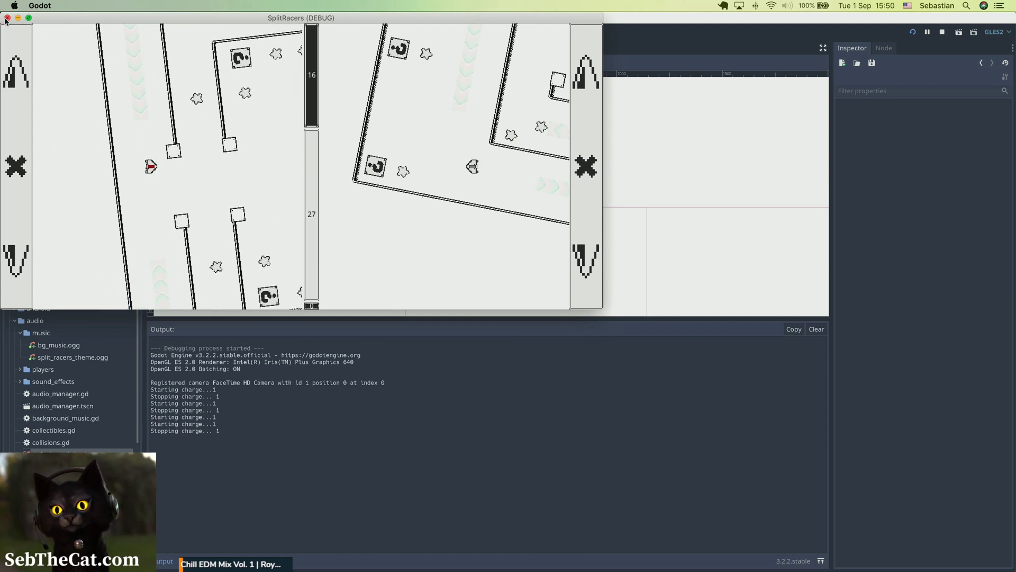
{"action": "left_click", "coordinate": [7, 18]}
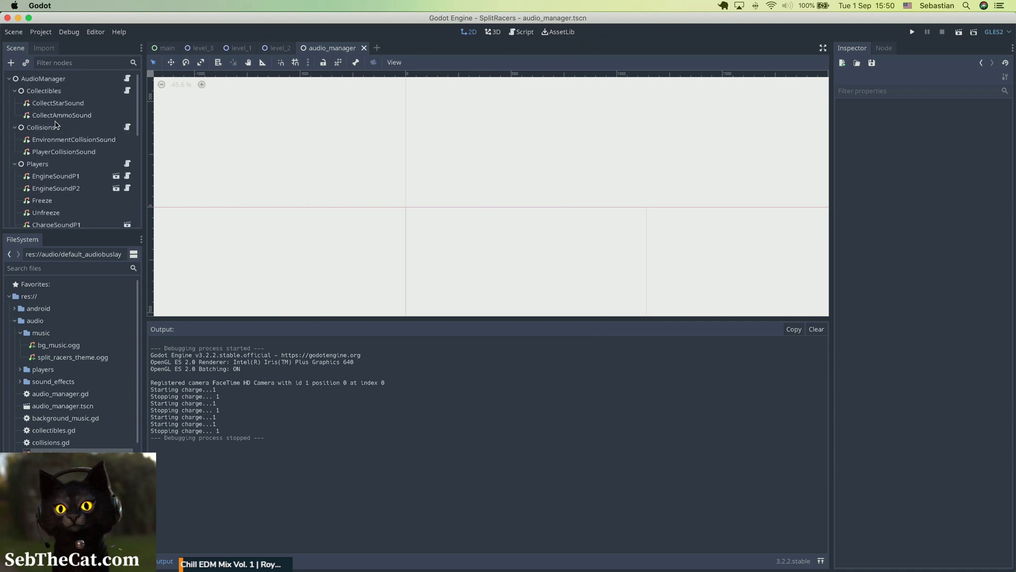
Step: Route both ChargeSoundP1 and ChargeSoundP2 players to the Weapons bus and save the scene
{"action": "scroll", "coordinate": [57, 132], "scroll_direction": "down", "scroll_amount": 4}
{"action": "left_click", "coordinate": [58, 138]}
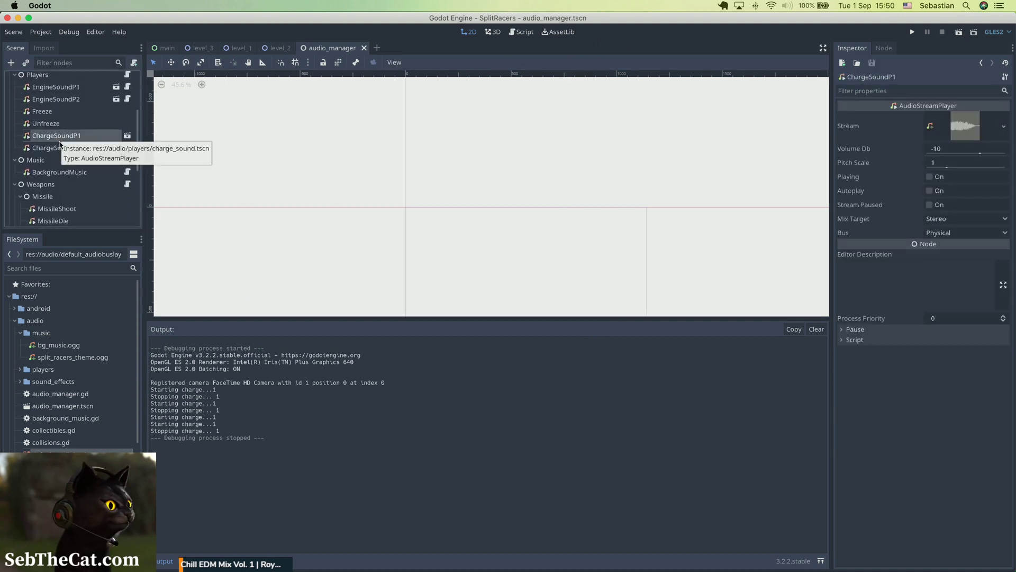
{"action": "left_click", "coordinate": [54, 149], "text": "shift"}
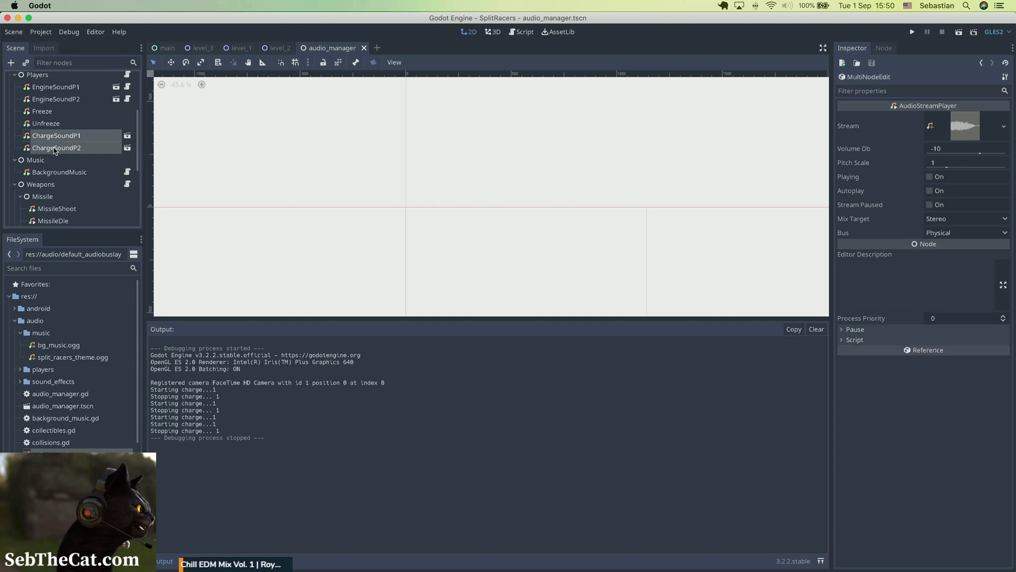
{"action": "left_click", "coordinate": [968, 234]}
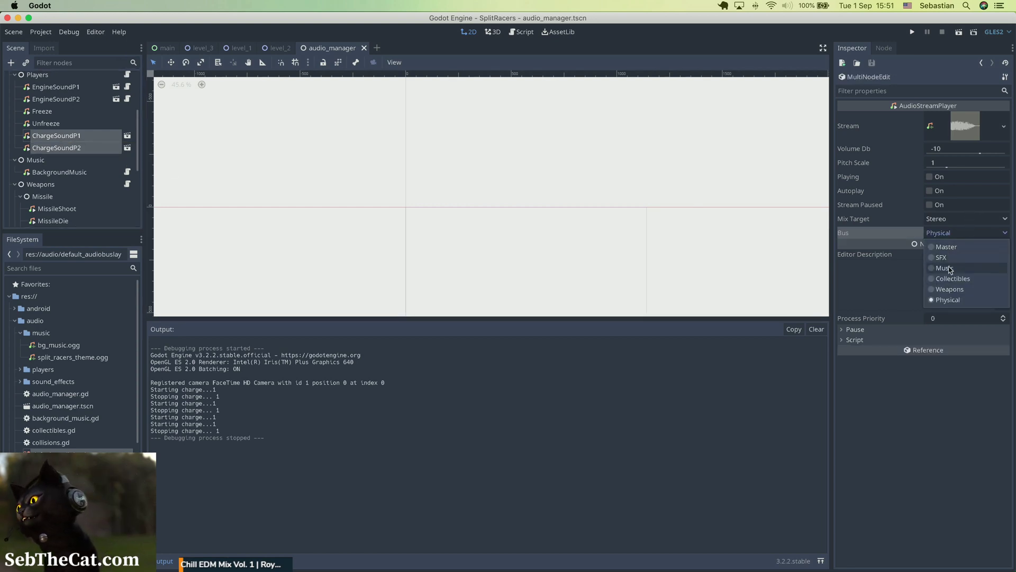
{"action": "left_click", "coordinate": [948, 289]}
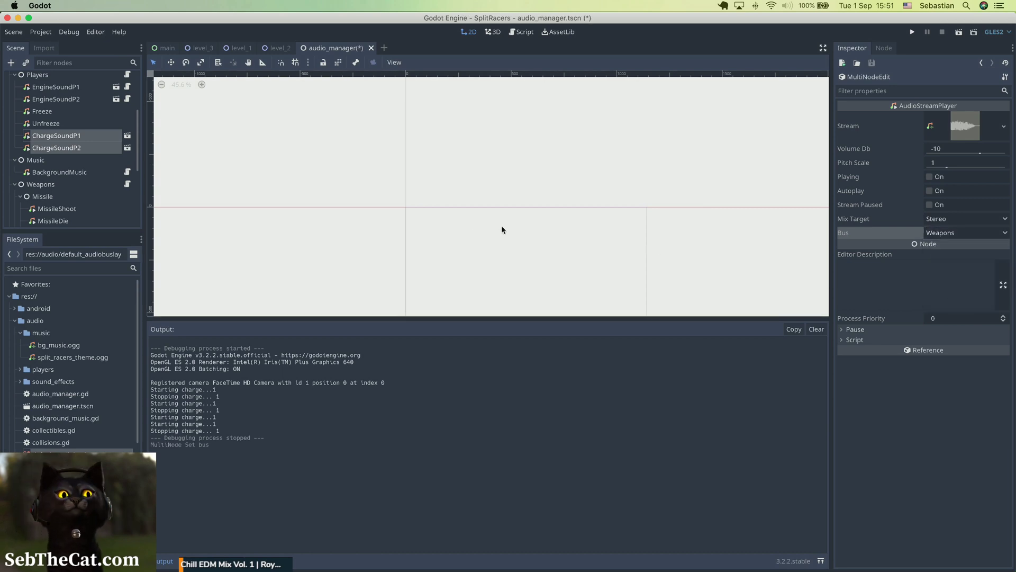
{"action": "key", "text": "super+s"}
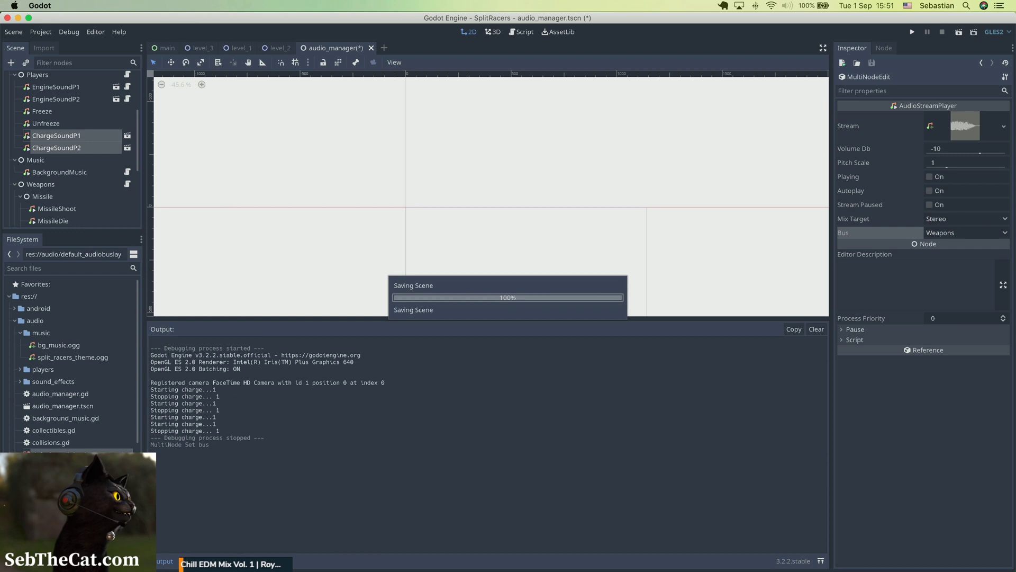
Step: Open the audio bus panel and set the Wet level of the Collectibles bus Chorus effect to 0.8
{"action": "left_click", "coordinate": [239, 561]}
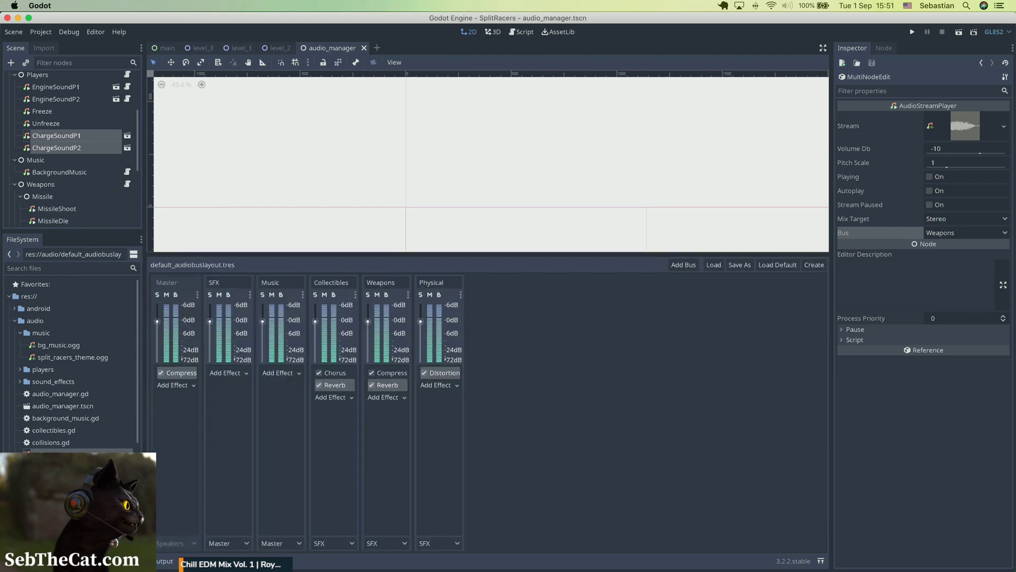
{"action": "left_click", "coordinate": [333, 375]}
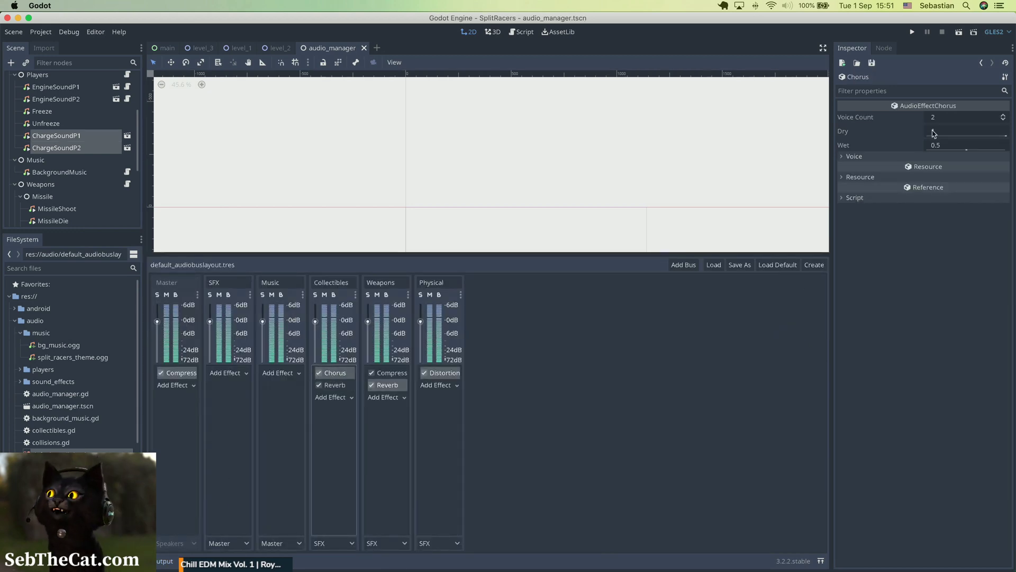
{"action": "left_click", "coordinate": [945, 145]}
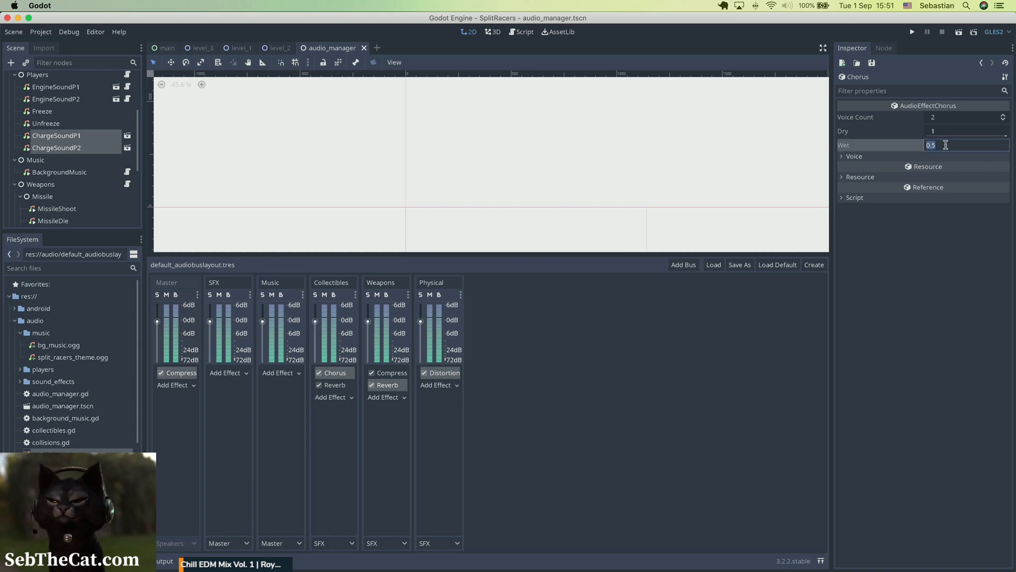
{"action": "type", "text": "0.8"}
{"action": "key", "text": "Return"}
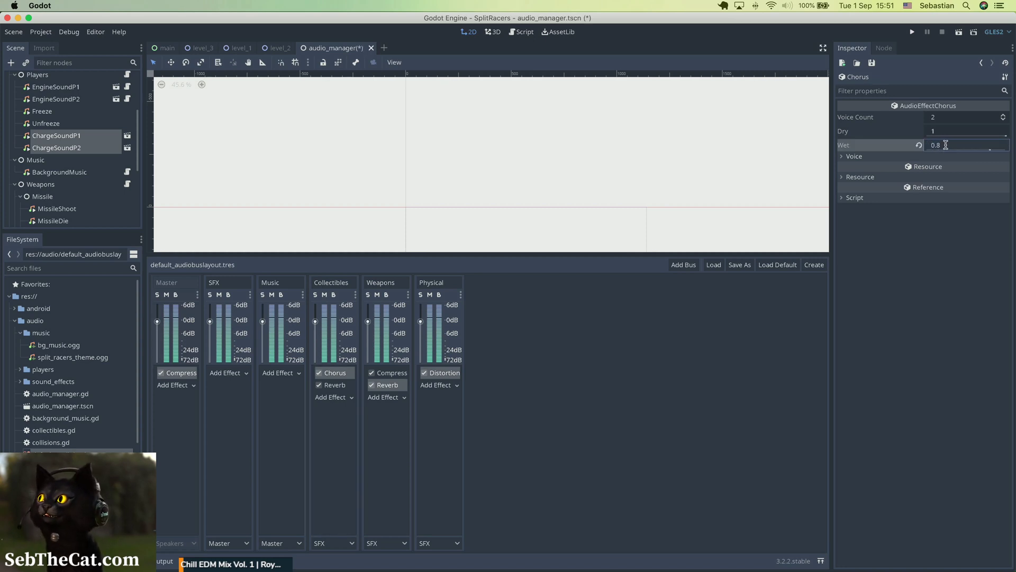
Step: Save the scene and expand the Collectibles Chorus effect's Voice settings to review them
{"action": "key", "text": "super+s"}
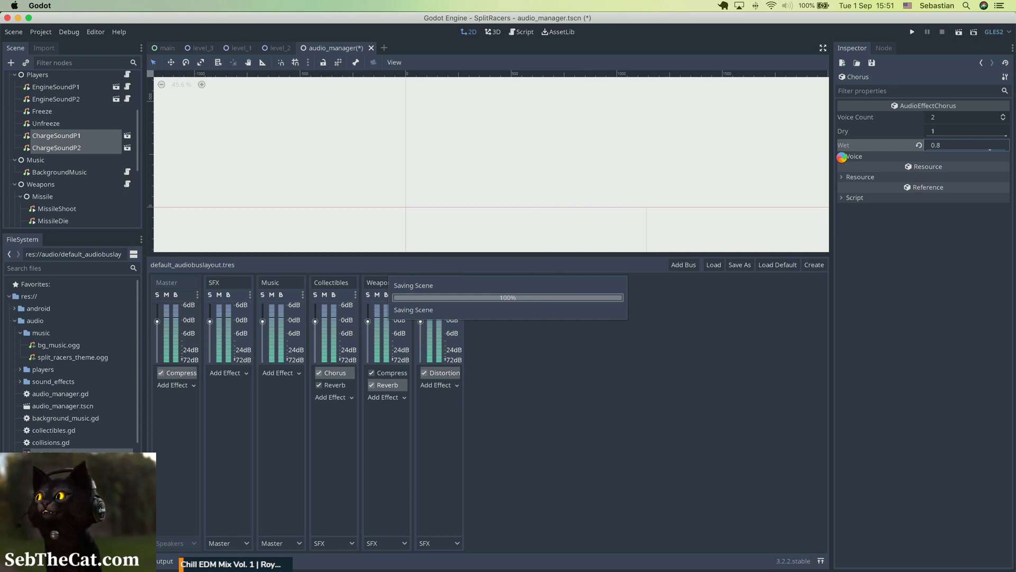
{"action": "left_click", "coordinate": [842, 156]}
{"action": "left_click", "coordinate": [846, 167]}
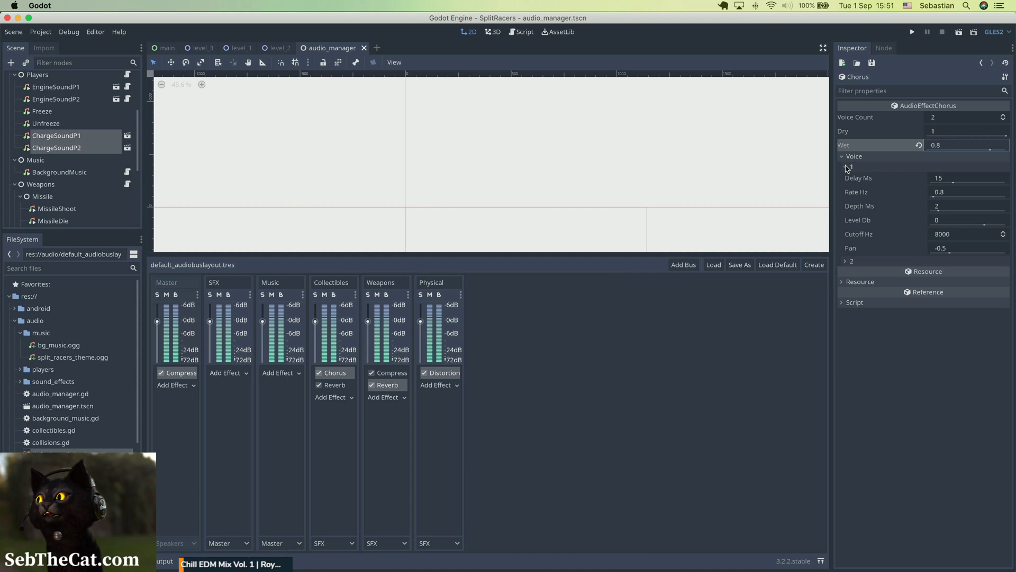
{"action": "left_click", "coordinate": [849, 262]}
{"action": "left_click", "coordinate": [848, 262]}
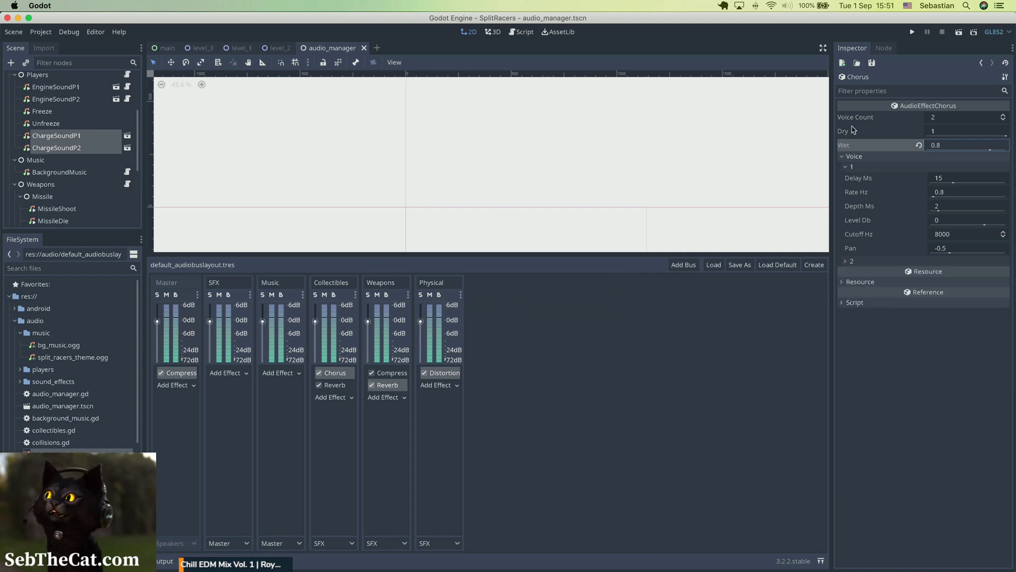
{"action": "left_click", "coordinate": [847, 158]}
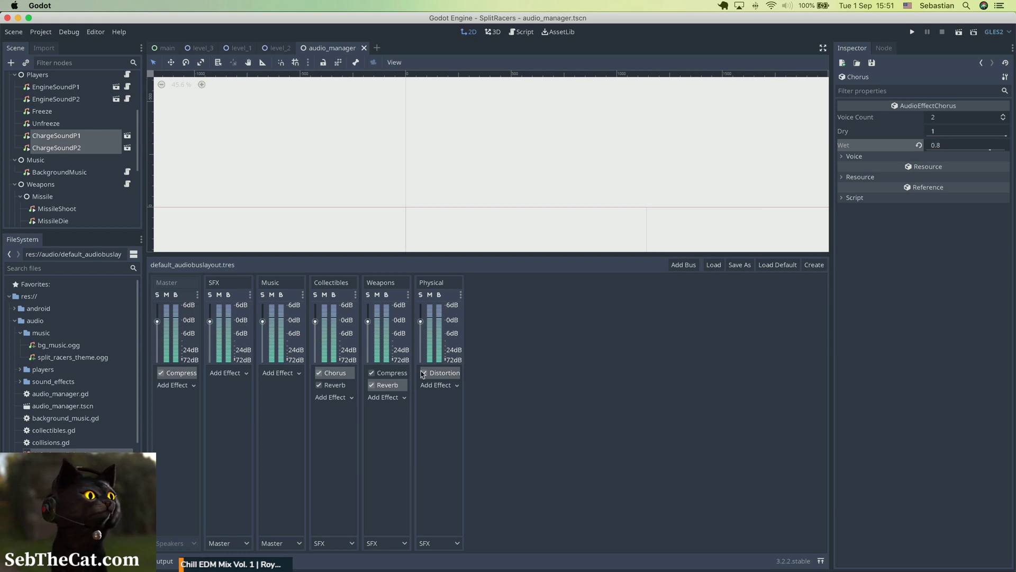
Step: Select the Physical bus Distortion effect and set its Drive to 1
{"action": "left_click", "coordinate": [441, 373]}
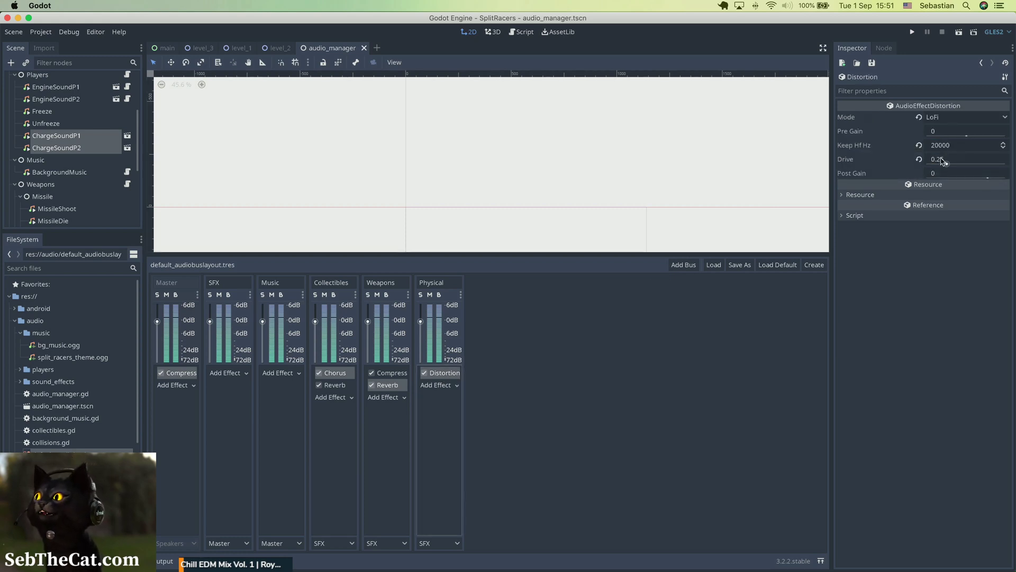
{"action": "left_click", "coordinate": [962, 157]}
{"action": "type", "text": "1"}
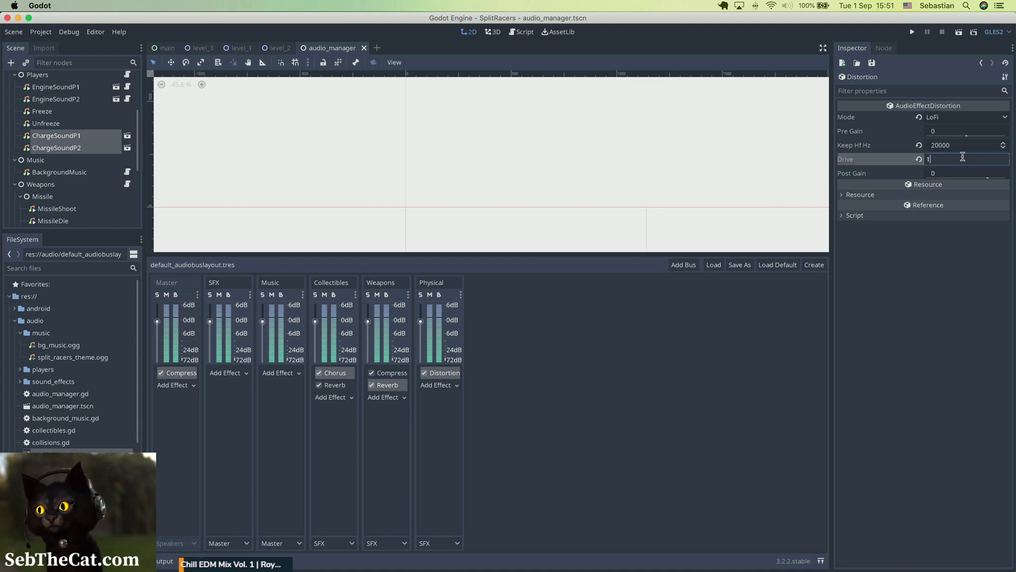
{"action": "key", "text": "Return"}
Step: Run the game, then drive around, charge and fire to test the adjusted sounds
{"action": "left_click", "coordinate": [914, 34]}
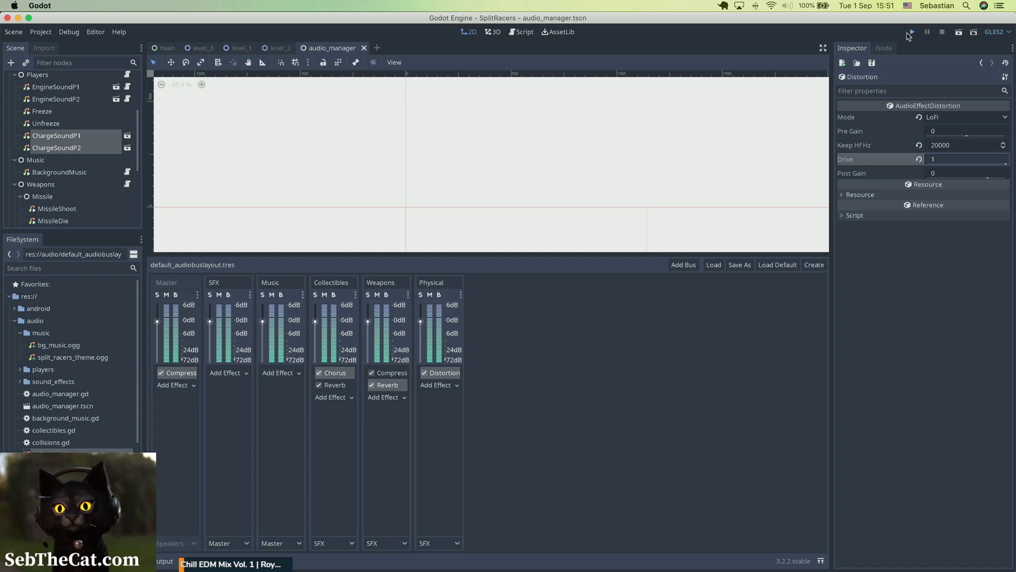
{"action": "left_click", "coordinate": [910, 34]}
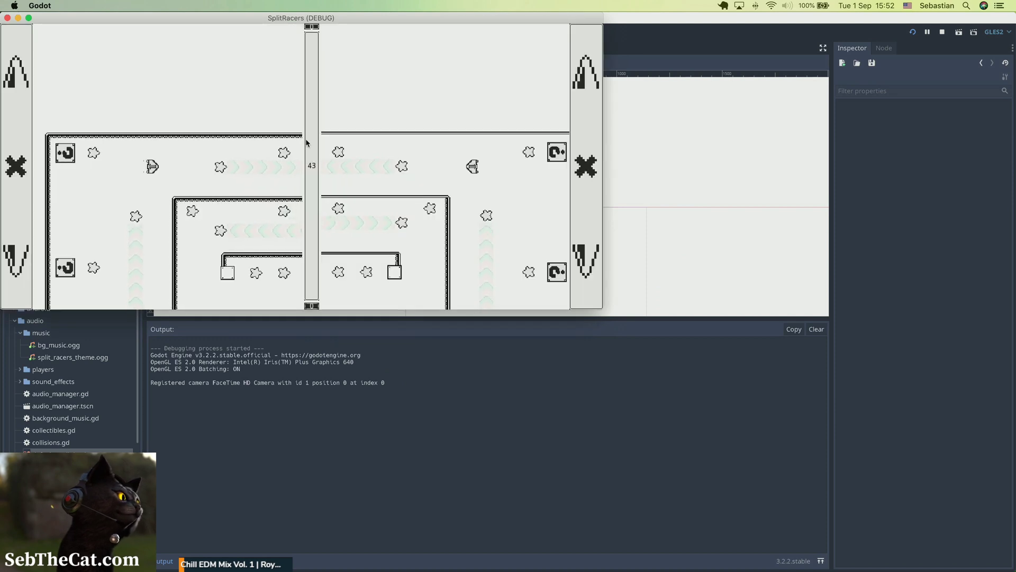
{"action": "key", "text": "w"}
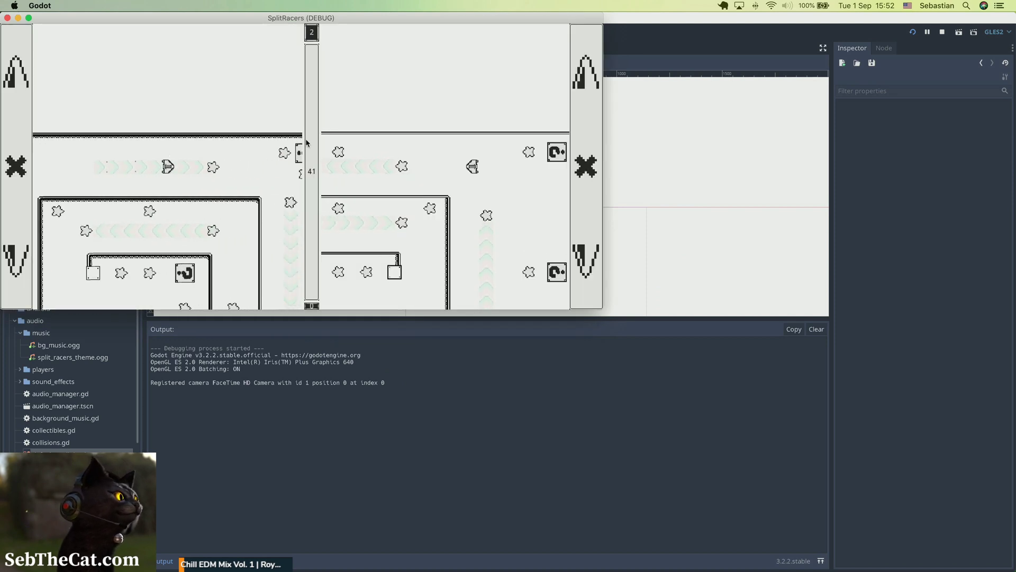
{"action": "key", "text": "w"}
{"action": "key", "text": "a"}
{"action": "key", "text": "d"}
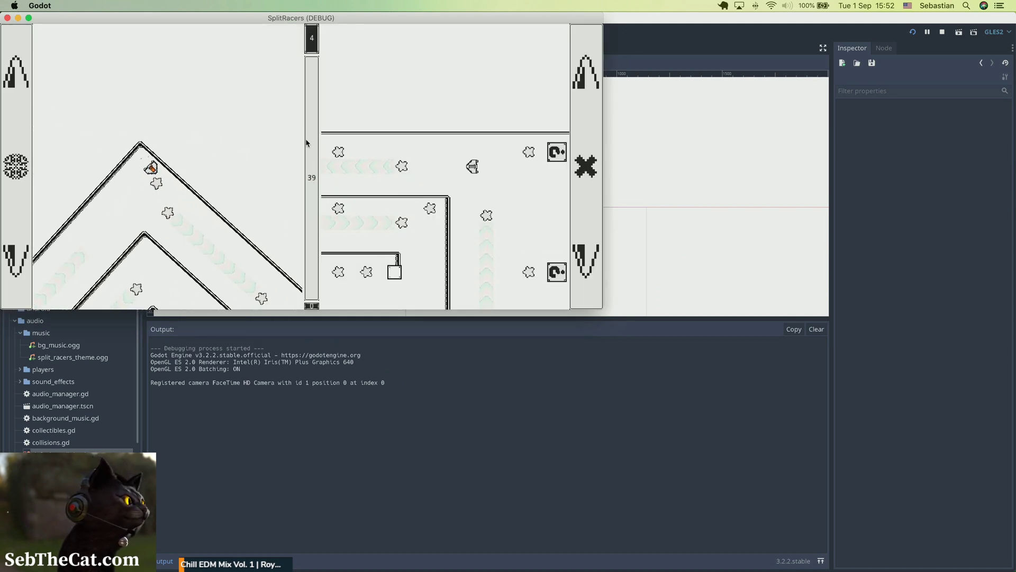
{"action": "key", "text": "w"}
{"action": "key", "text": "d"}
{"action": "key", "text": "a"}
{"action": "key", "text": "d"}
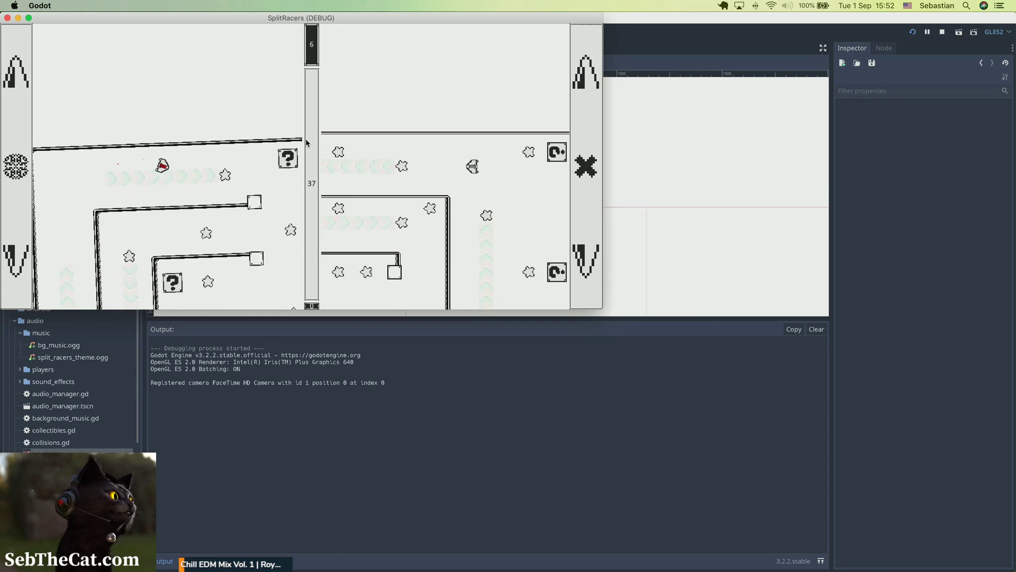
{"action": "key", "text": "w"}
{"action": "key", "text": "d"}
{"action": "key", "text": "a"}
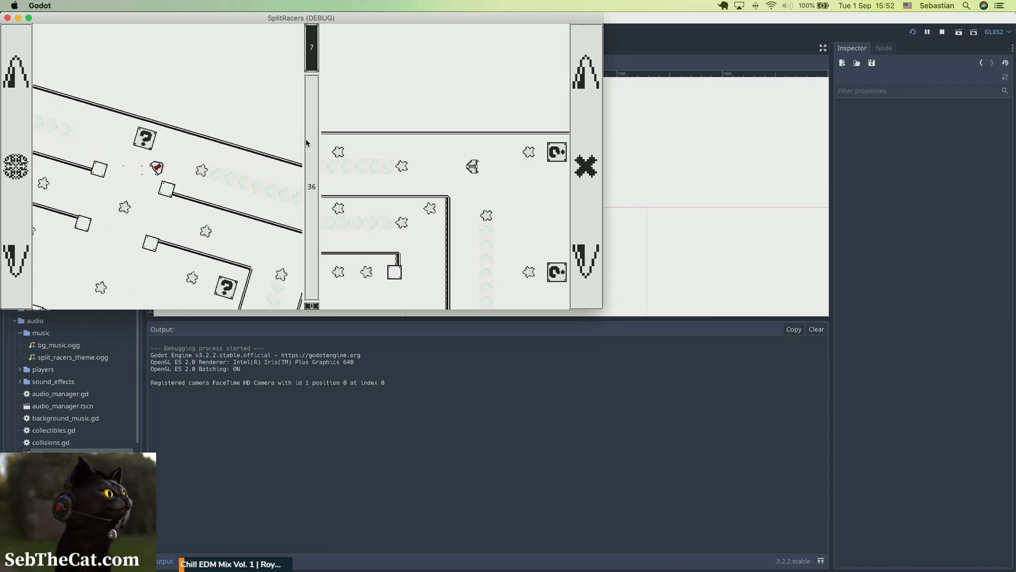
{"action": "key", "text": "w"}
{"action": "key", "text": "a"}
{"action": "key", "text": "d"}
{"action": "key", "text": "space"}
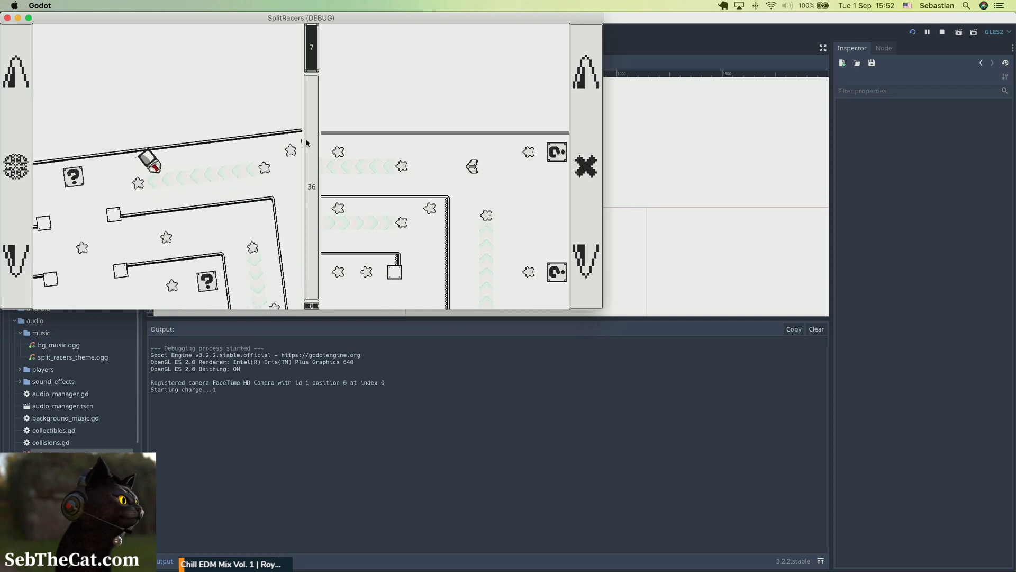
{"action": "key", "text": "s"}
{"action": "key", "text": "a"}
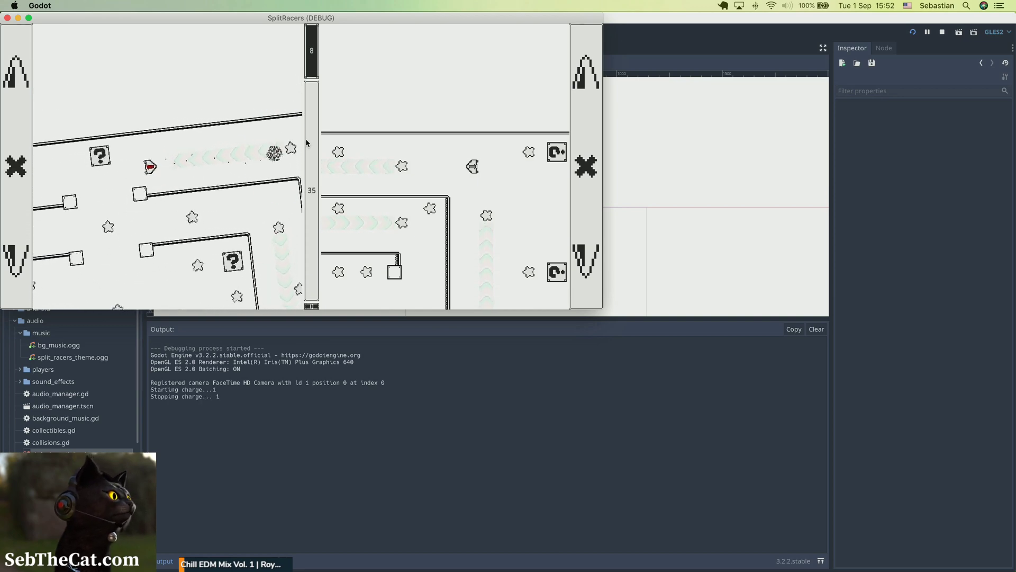
{"action": "key", "text": "w"}
{"action": "key", "text": "a"}
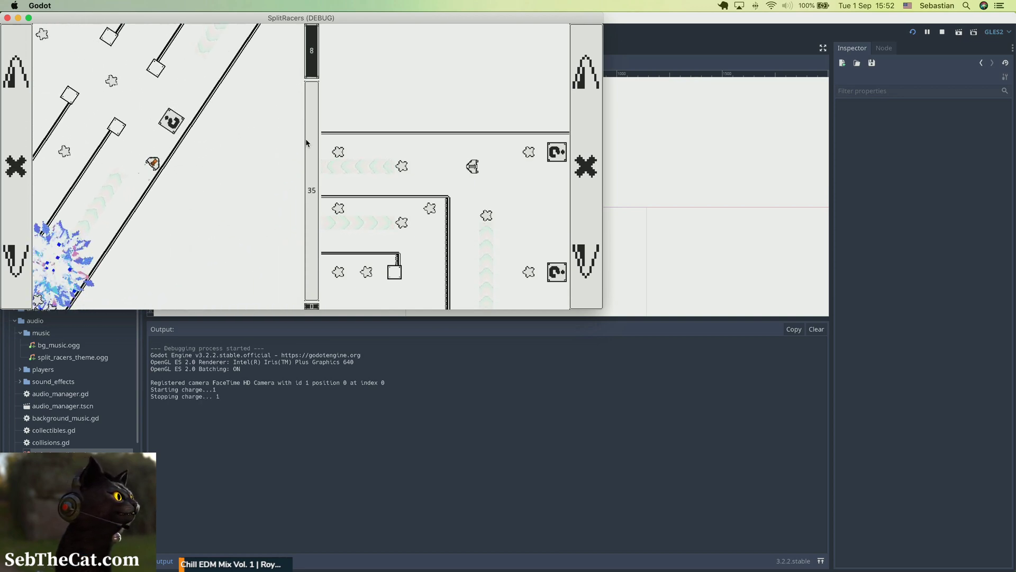
{"action": "key", "text": "w"}
{"action": "key", "text": "a"}
{"action": "key", "text": "space"}
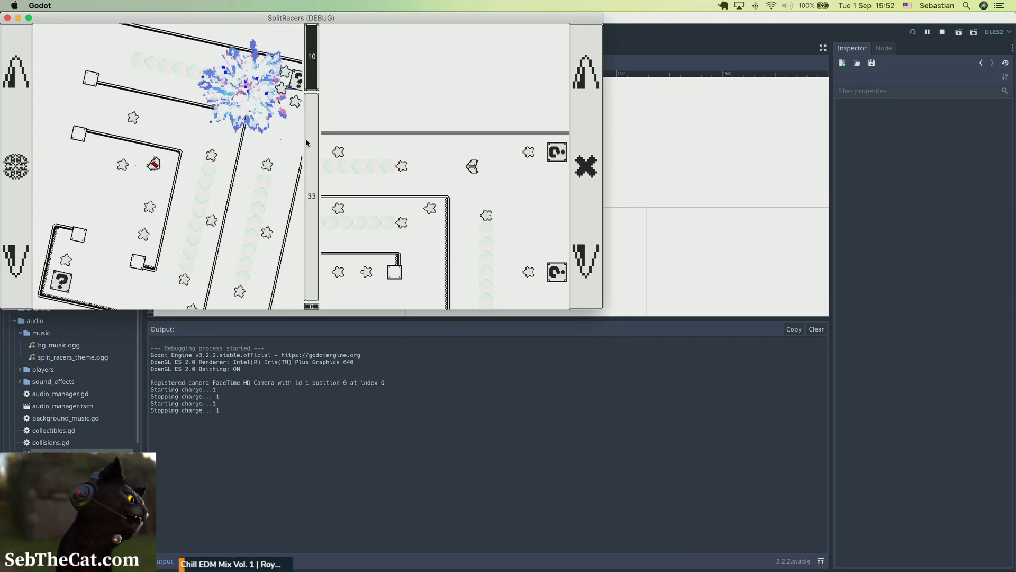
{"action": "key", "text": "a"}
{"action": "key", "text": "space"}
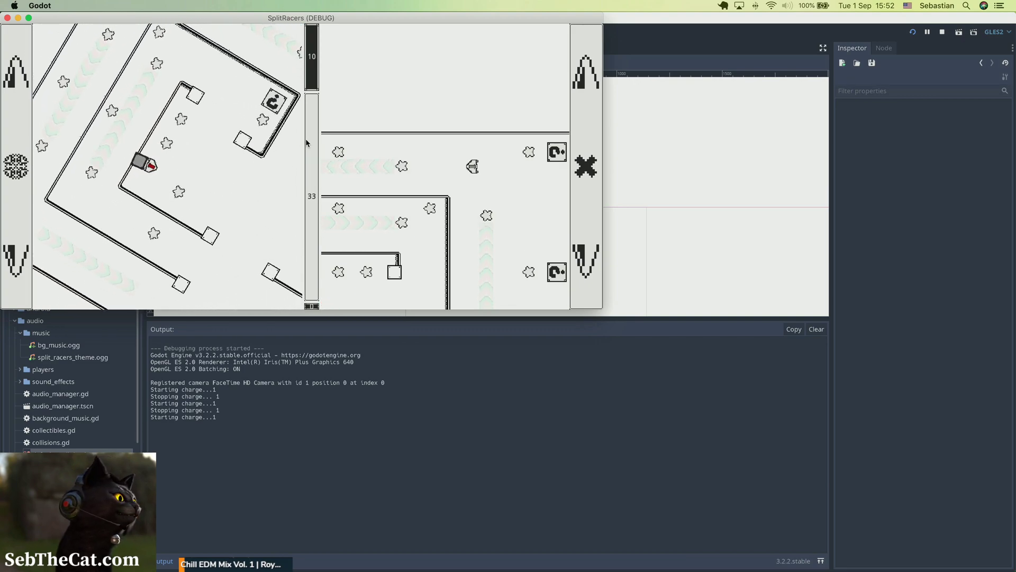
{"action": "key", "text": "a"}
{"action": "key", "text": "space"}
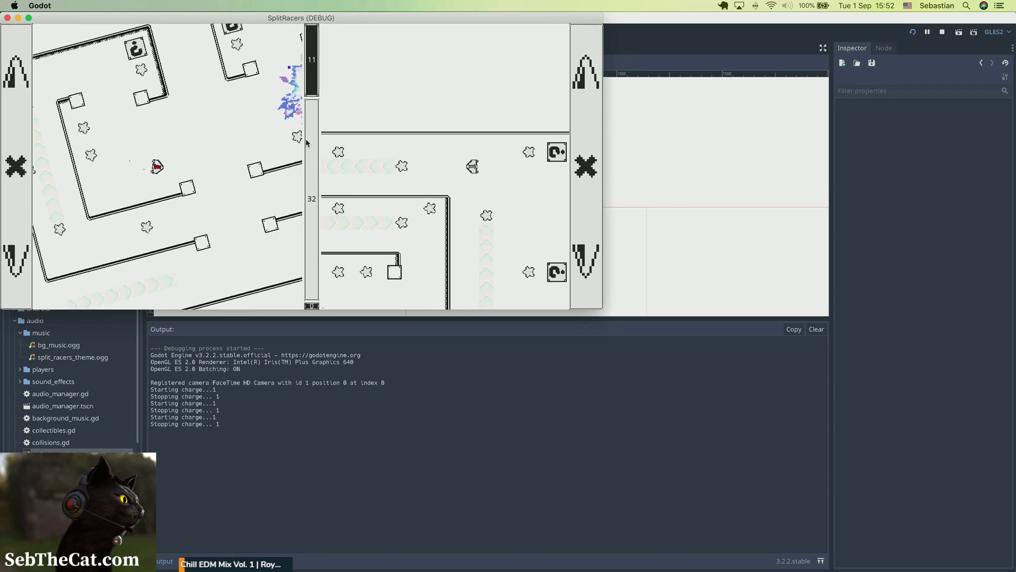
{"action": "key", "text": "a"}
{"action": "key", "text": "a"}
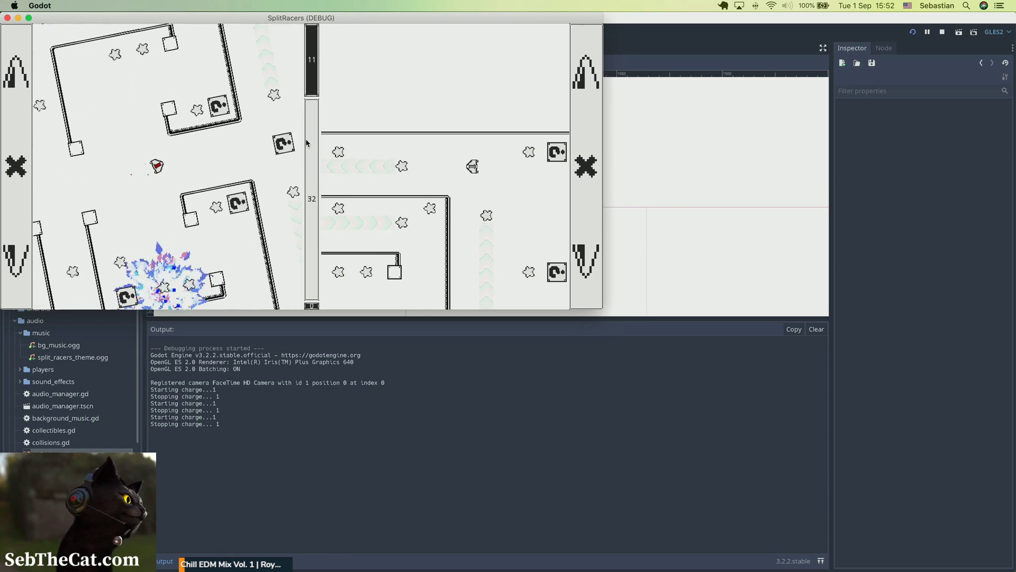
{"action": "key", "text": "a"}
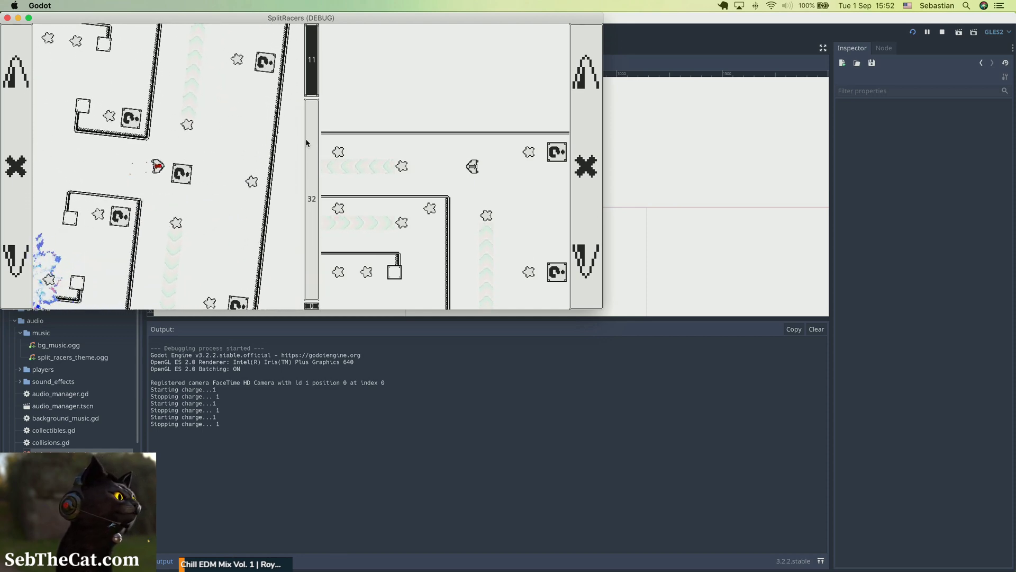
{"action": "key", "text": "d"}
{"action": "key", "text": "a"}
{"action": "key", "text": "space"}
{"action": "key", "text": "a"}
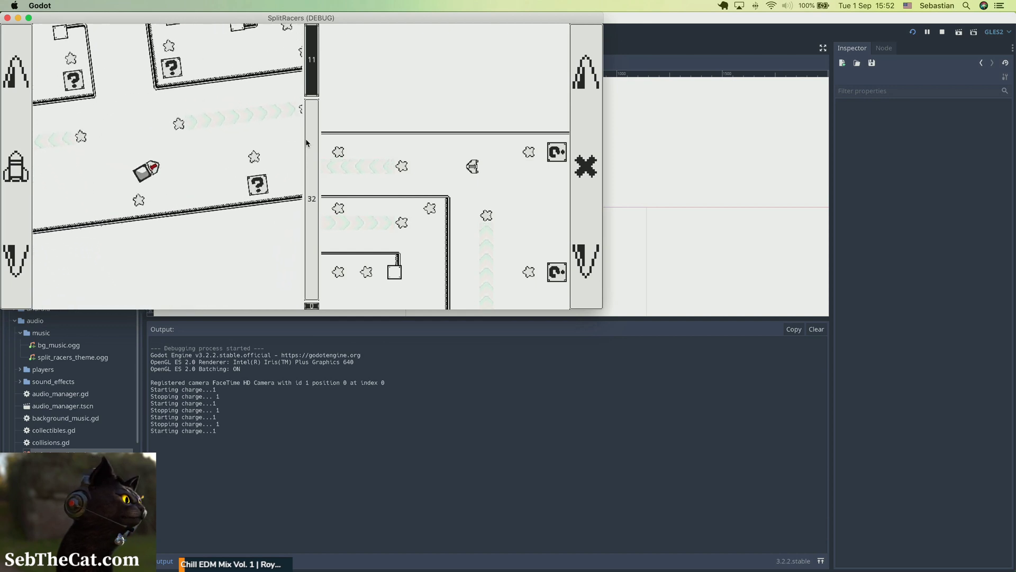
{"action": "key", "text": "d"}
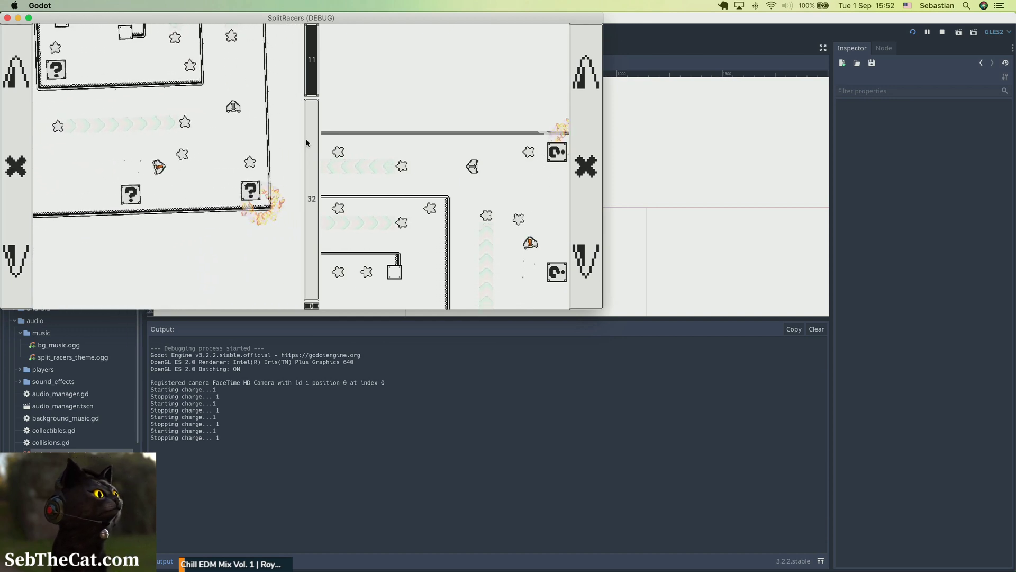
{"action": "key", "text": "a"}
{"action": "key", "text": "d"}
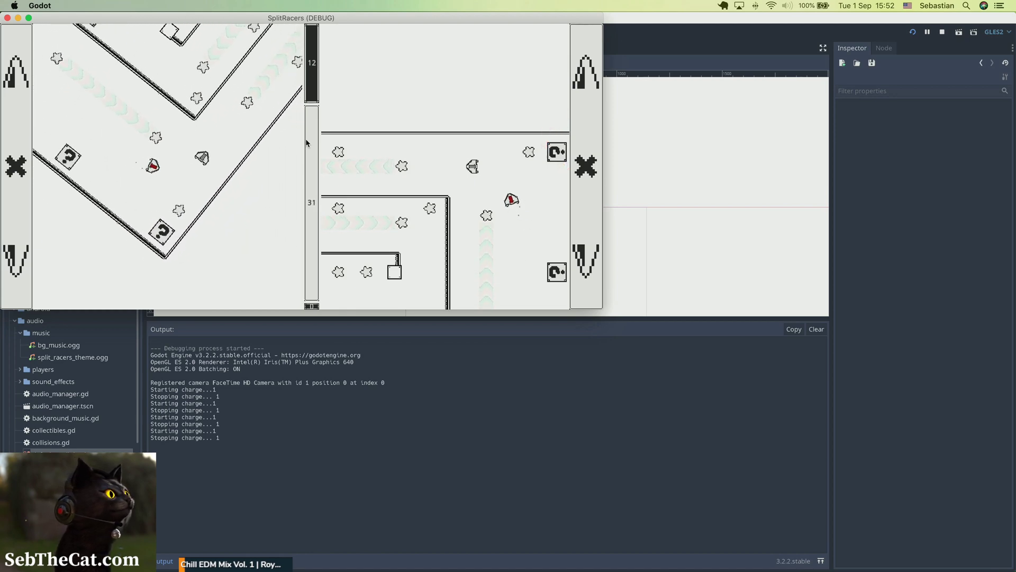
{"action": "key", "text": "a"}
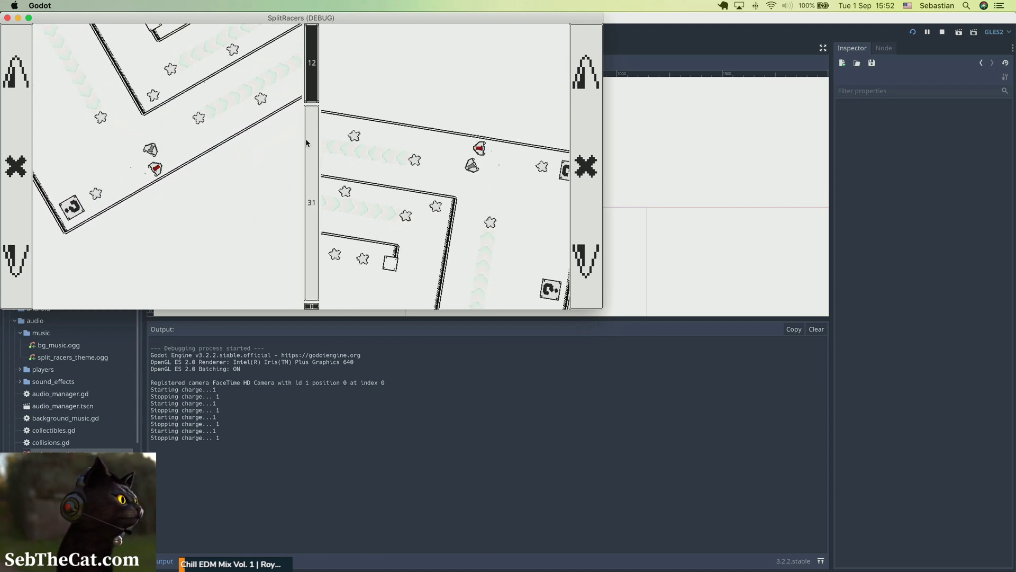
{"action": "key", "text": "d"}
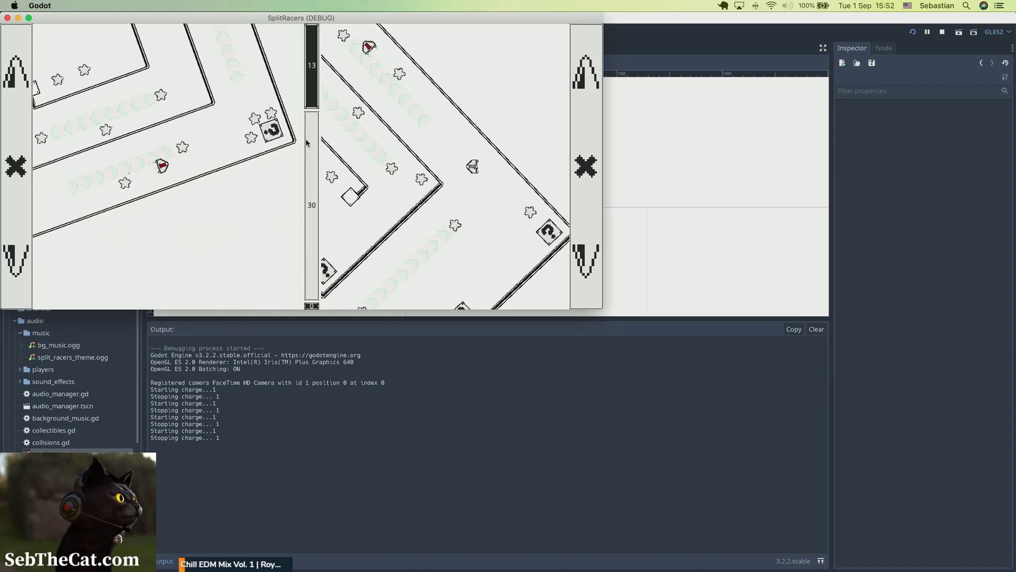
{"action": "key", "text": "a"}
{"action": "key", "text": "d"}
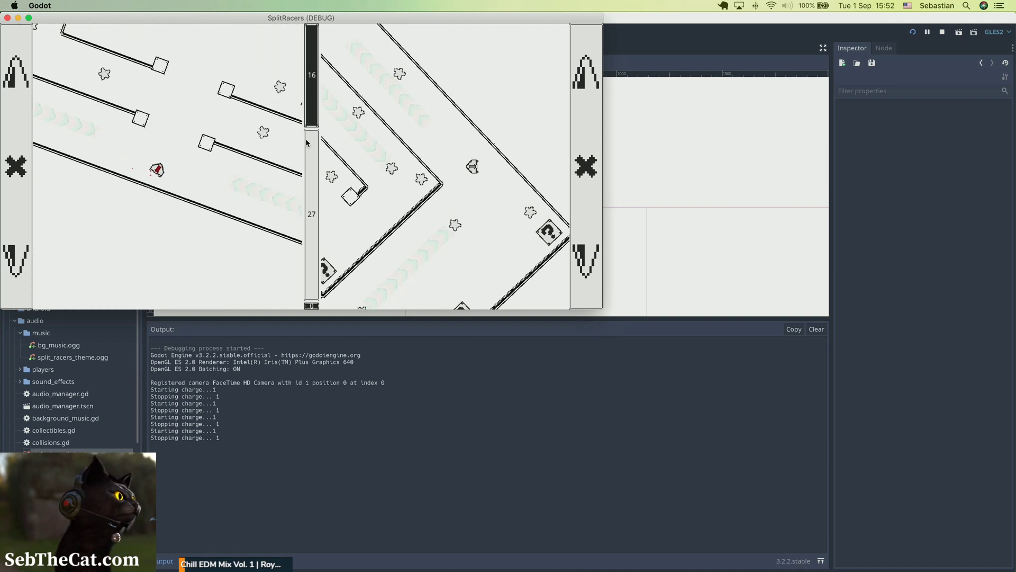
{"action": "key", "text": "a"}
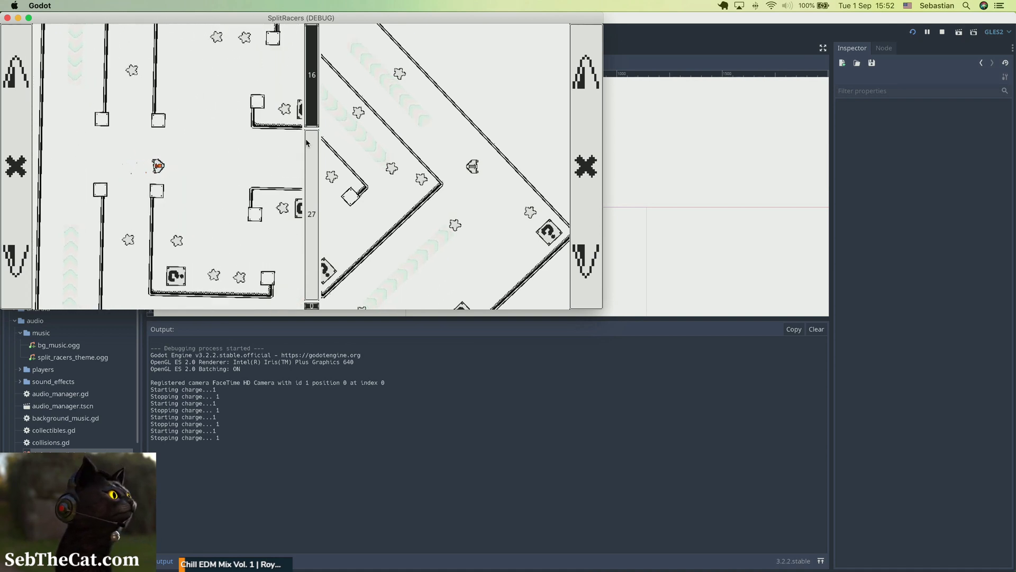
{"action": "key", "text": "a"}
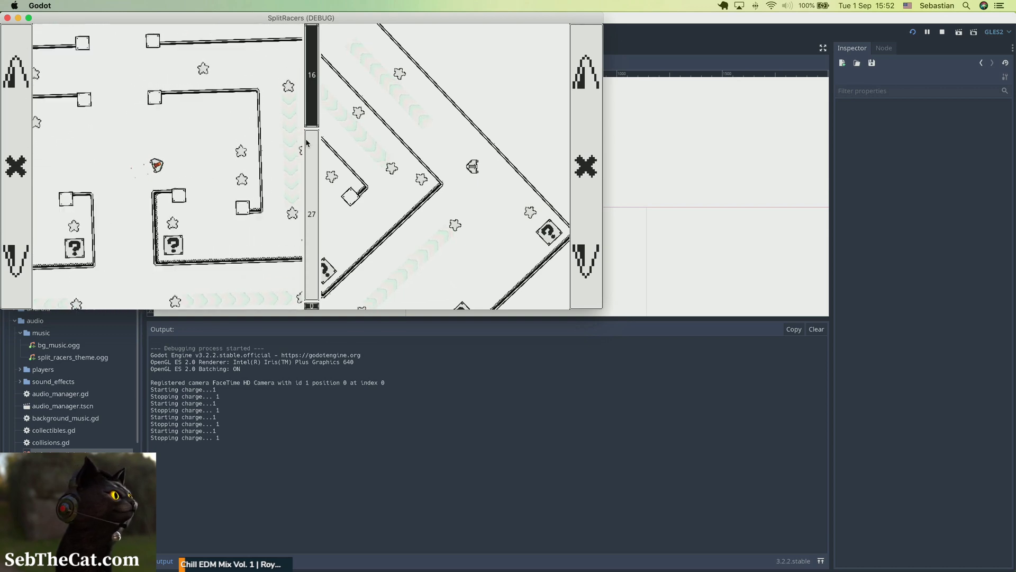
{"action": "key", "text": "a"}
{"action": "key", "text": "d"}
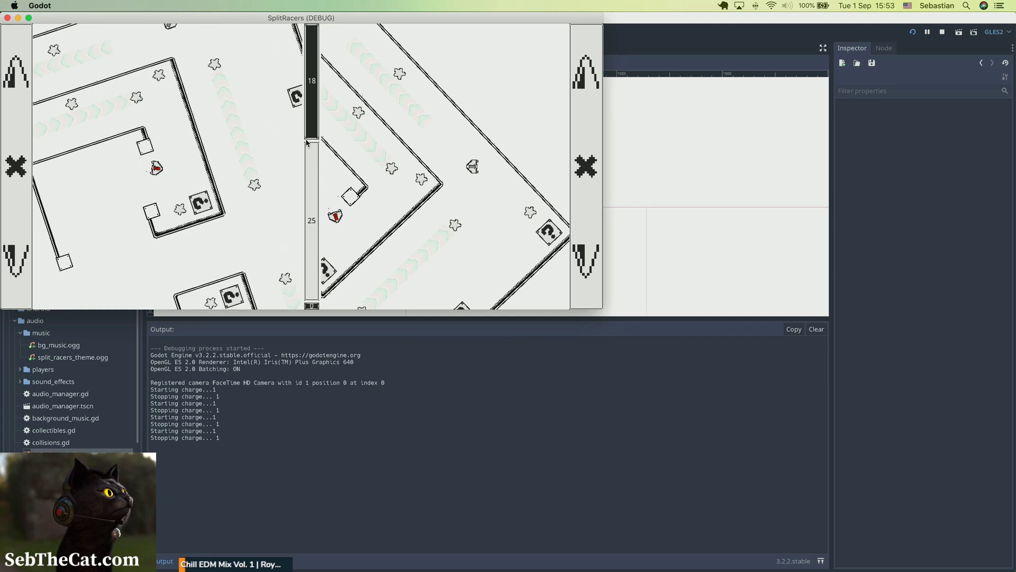
{"action": "key", "text": "a"}
{"action": "key", "text": "d"}
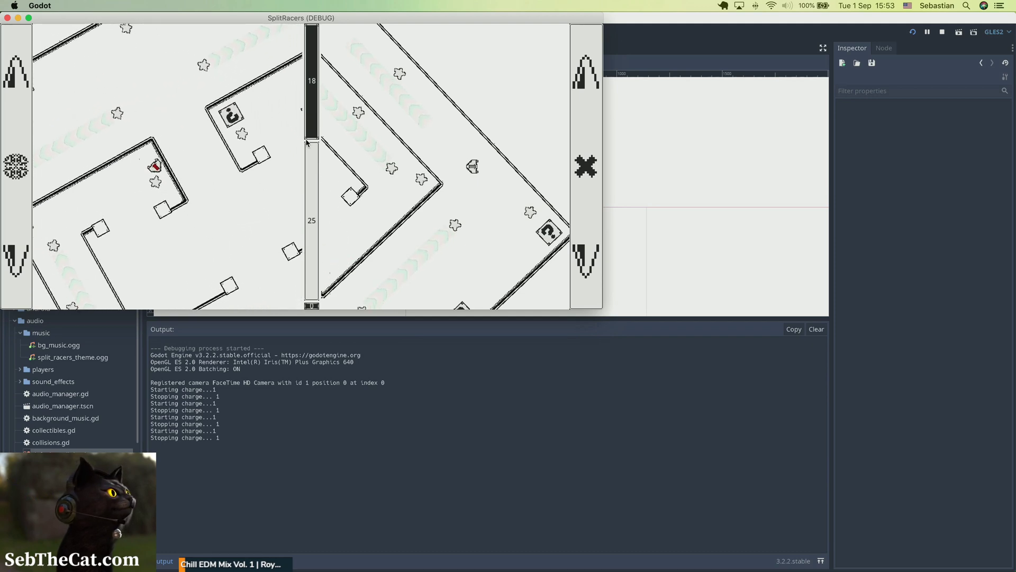
{"action": "key", "text": "d"}
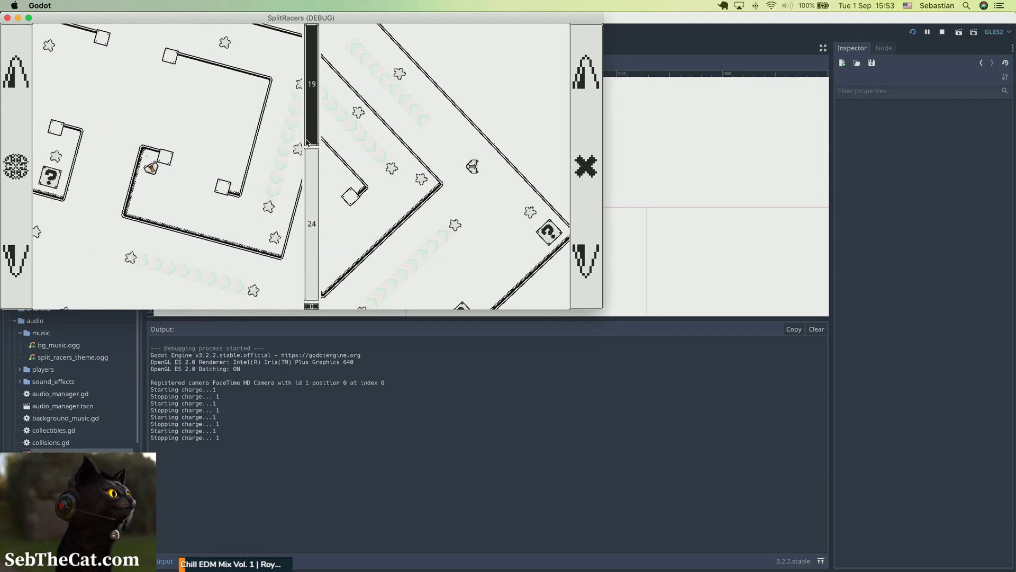
{"action": "key", "text": "a"}
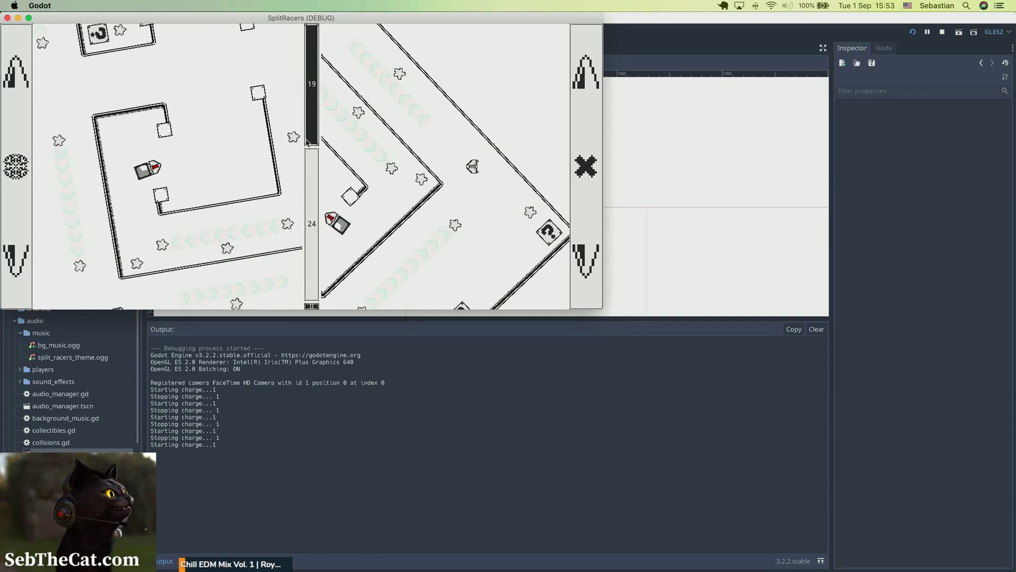
{"action": "key", "text": "d"}
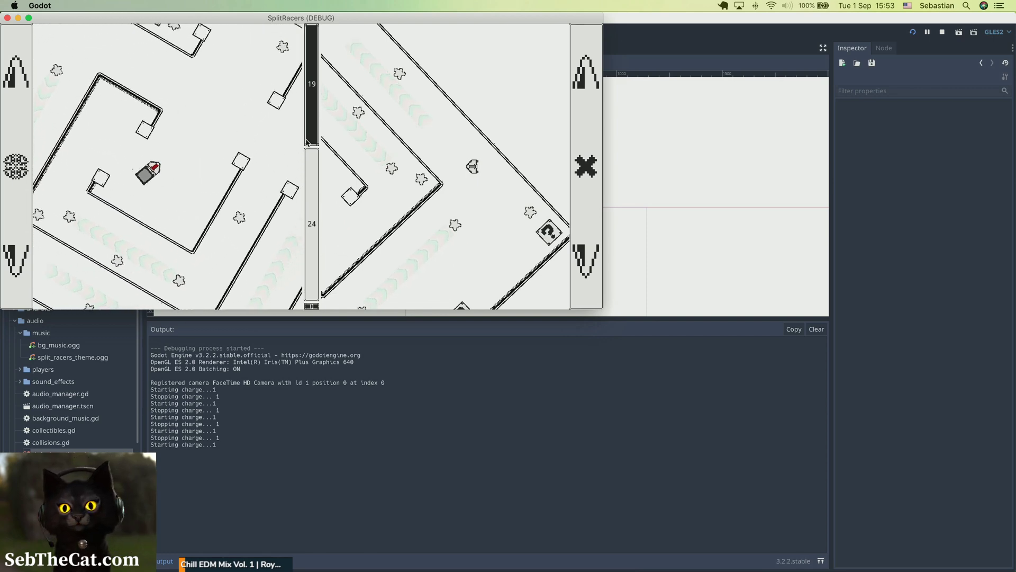
{"action": "key", "text": "a"}
{"action": "key", "text": "space"}
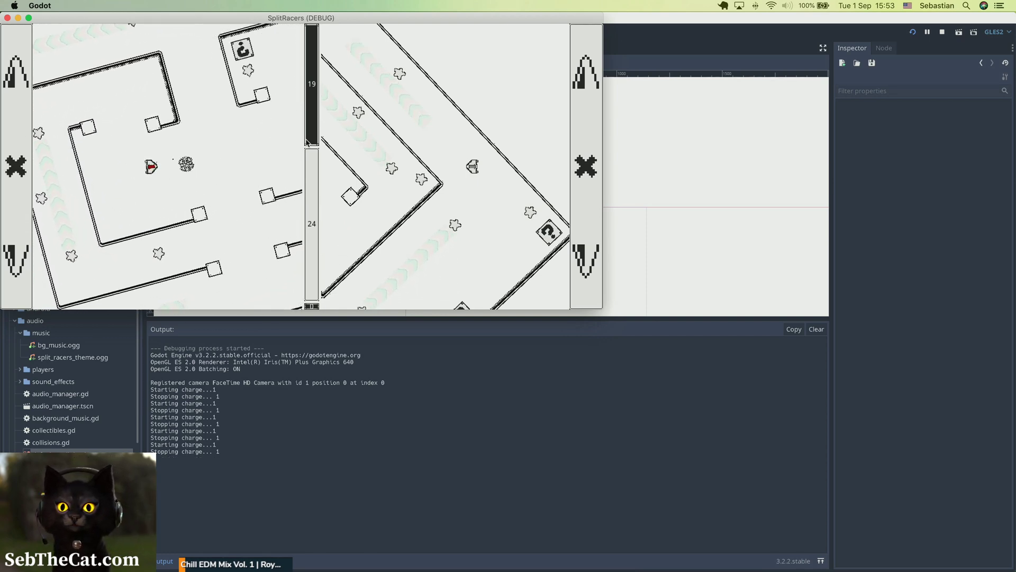
{"action": "key", "text": "a"}
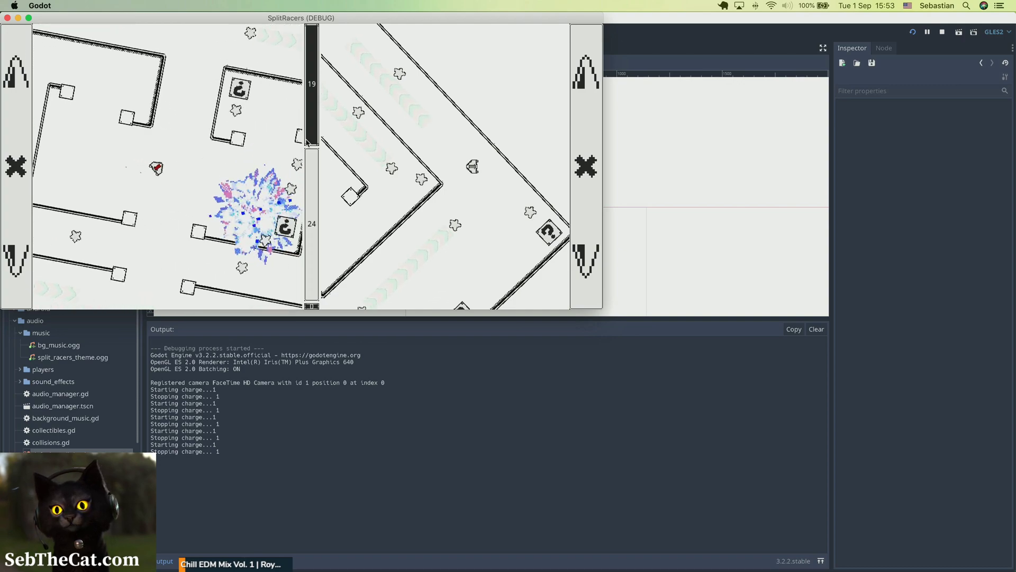
Step: Close the game and set the Collectibles bus Reverb's Damping to 0.3 and Room Size to 0.6
{"action": "key", "text": "a"}
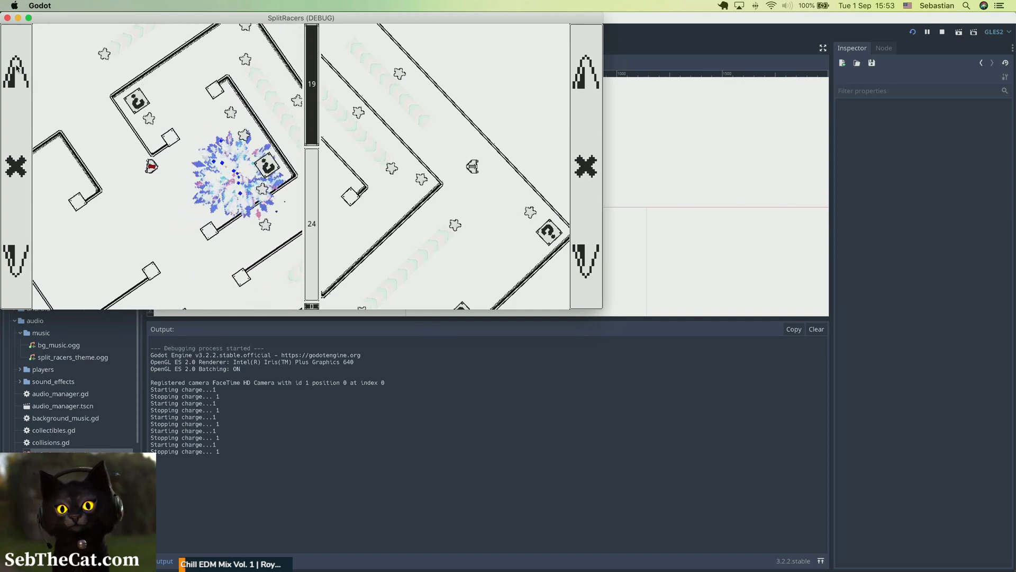
{"action": "left_click", "coordinate": [8, 18]}
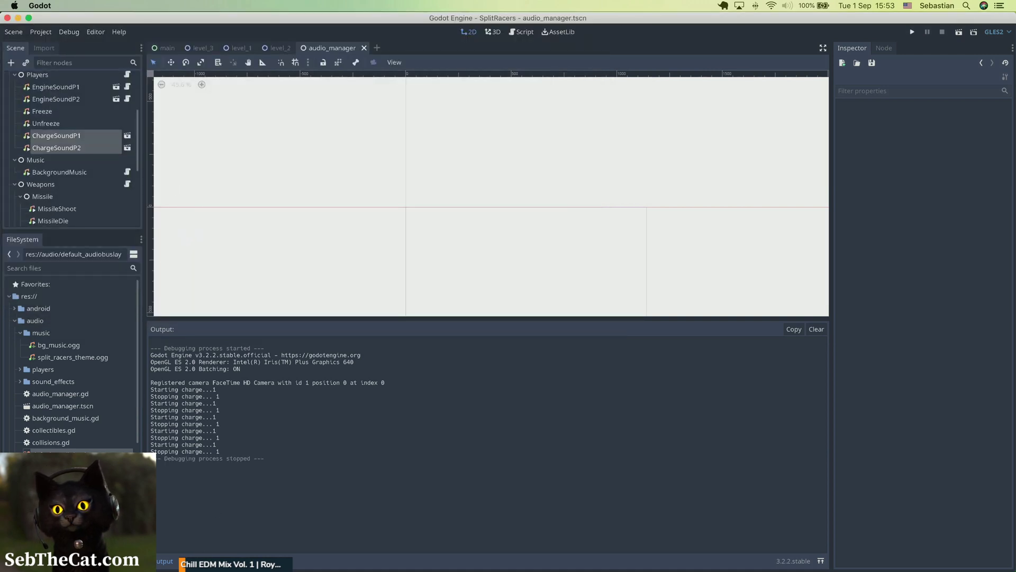
{"action": "left_click", "coordinate": [243, 559]}
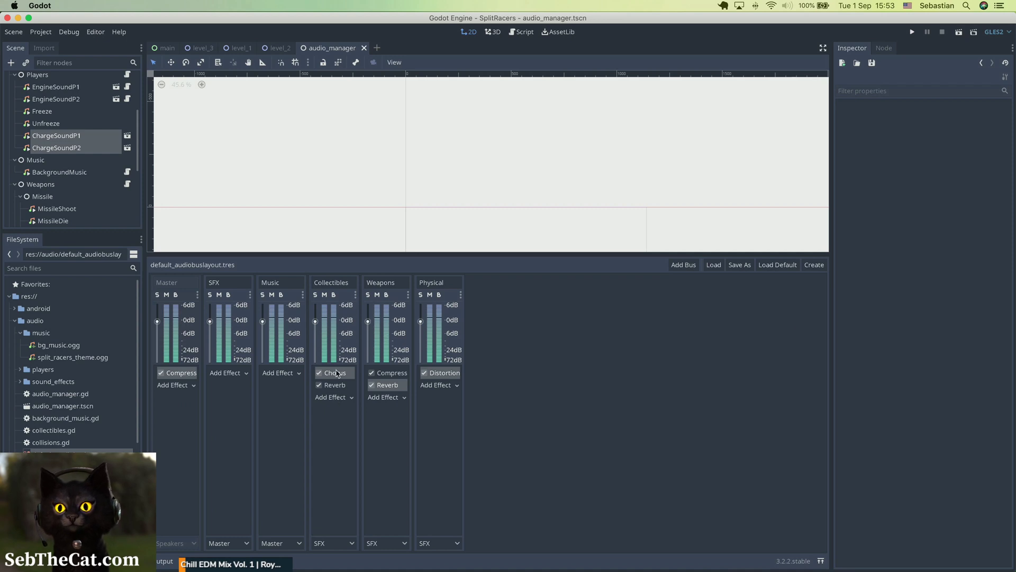
{"action": "left_click", "coordinate": [334, 385]}
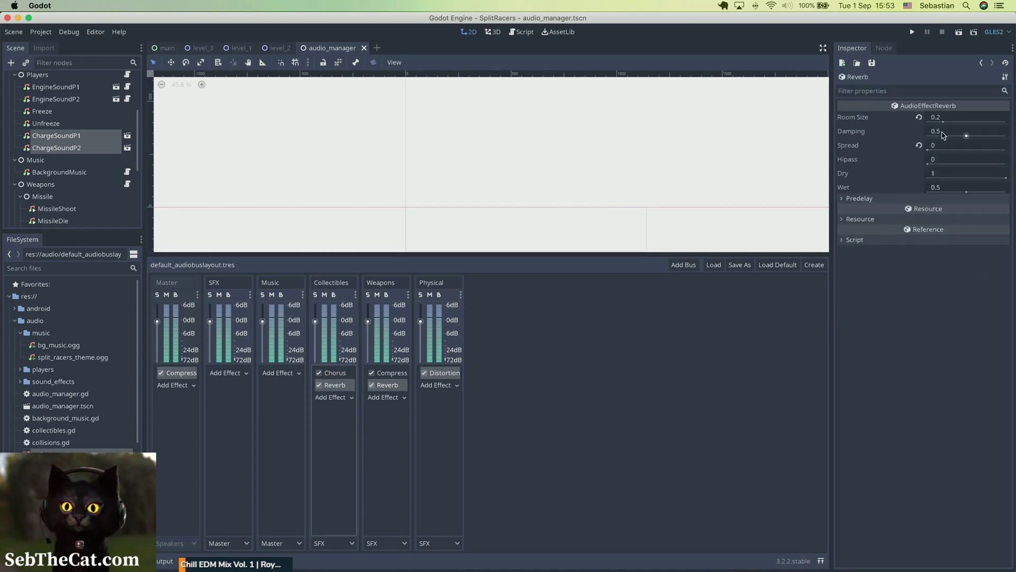
{"action": "mouse_move", "coordinate": [855, 136]}
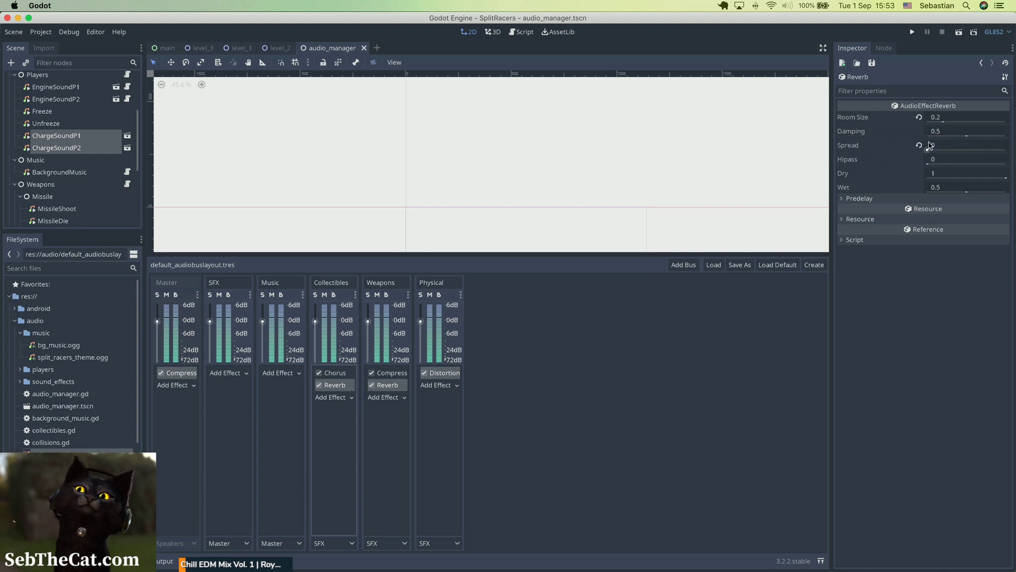
{"action": "left_click", "coordinate": [956, 136]}
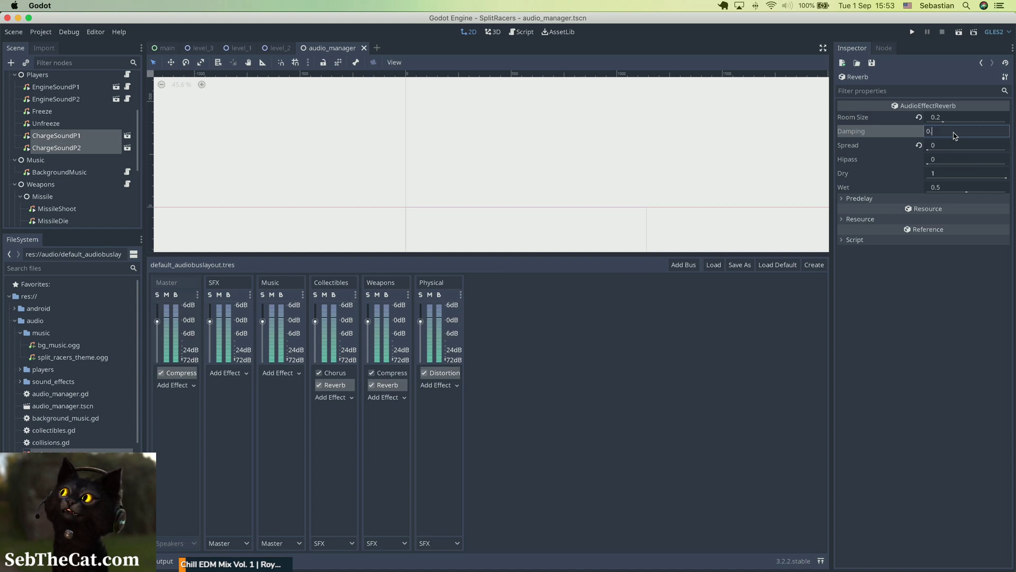
{"action": "key", "text": "Return"}
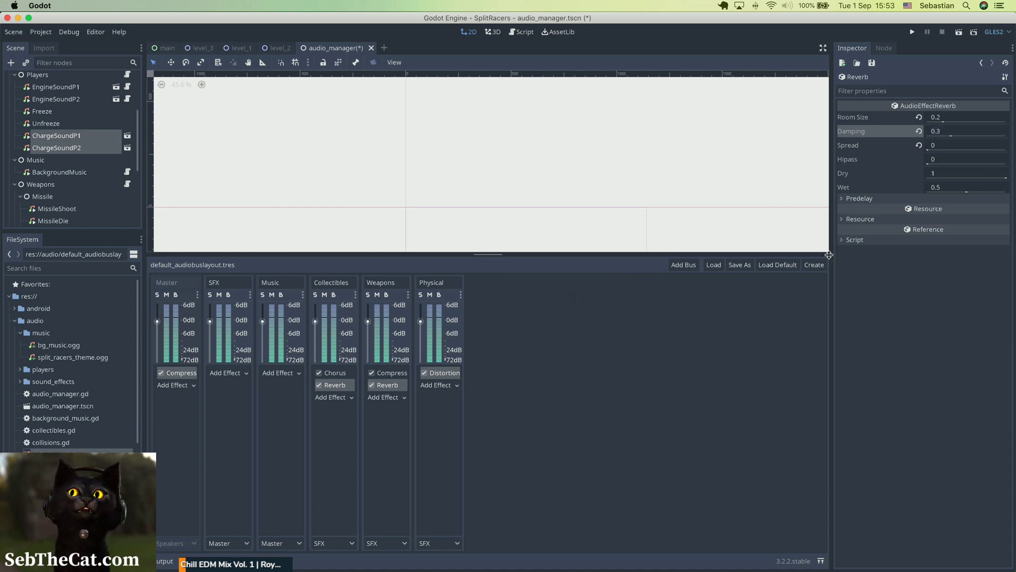
{"action": "left_click", "coordinate": [964, 120]}
{"action": "type", "text": "0."}
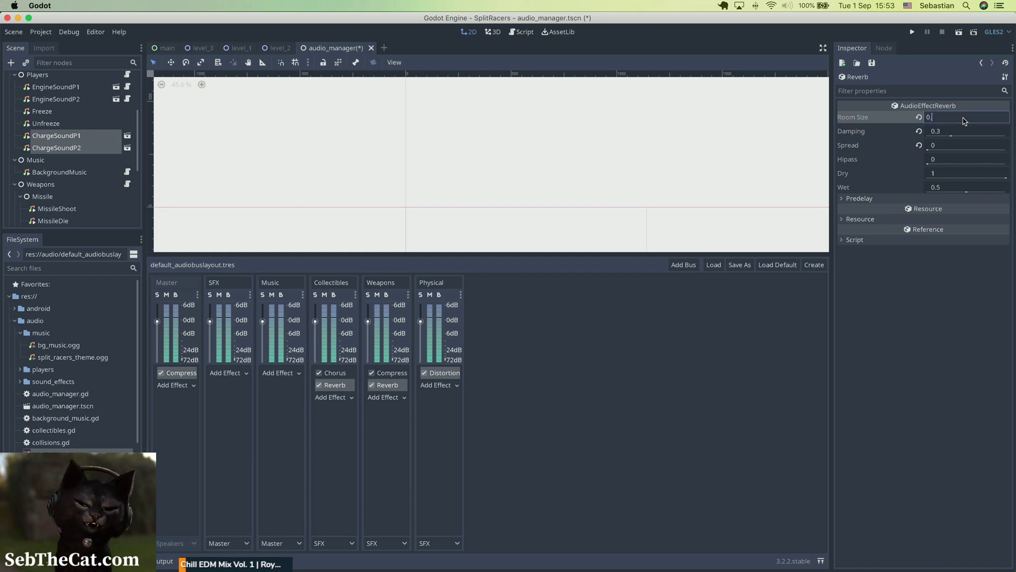
{"action": "type", "text": "6"}
{"action": "key", "text": "Return"}
Step: Save the scene, set the Collectibles Reverb's Damping to 0.2 and save again
{"action": "key", "text": "ctrl+s"}
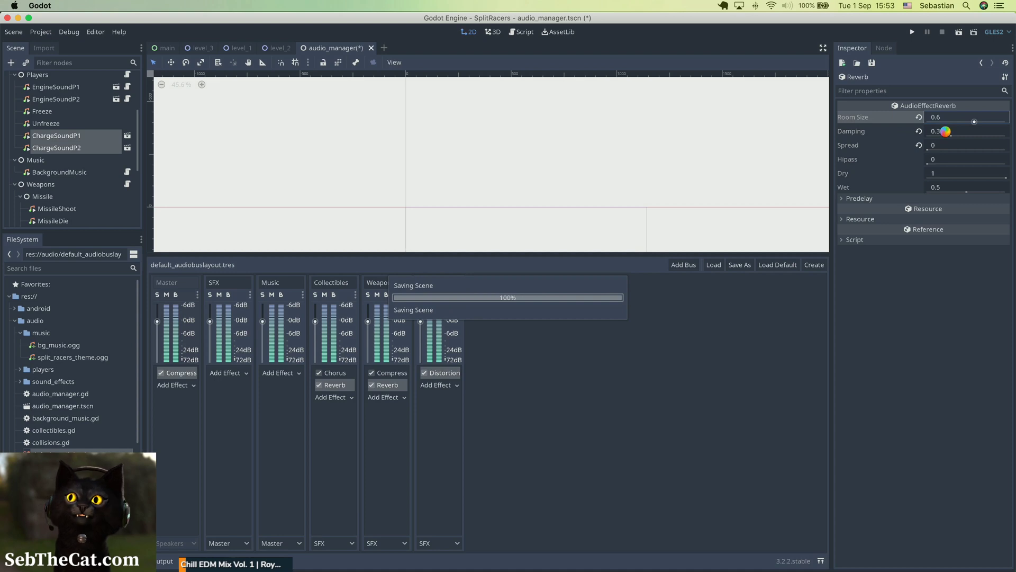
{"action": "left_click", "coordinate": [947, 132]}
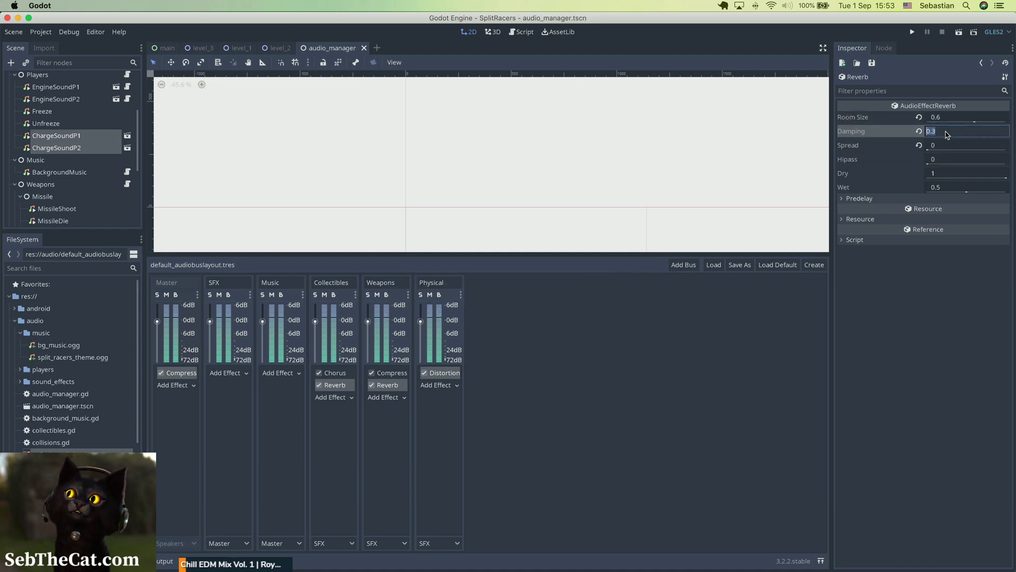
{"action": "type", "text": "0.2"}
{"action": "key", "text": "Return"}
{"action": "key", "text": "ctrl+s"}
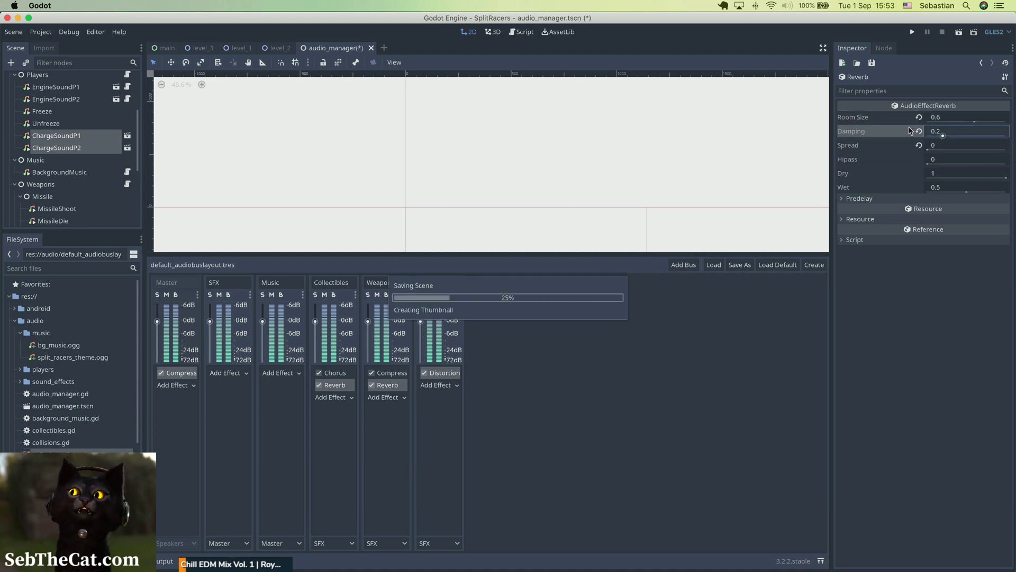
Step: Set the Weapons bus Reverb's Damping to 0.8 and Spread to 0, then save the scene
{"action": "left_click", "coordinate": [387, 384]}
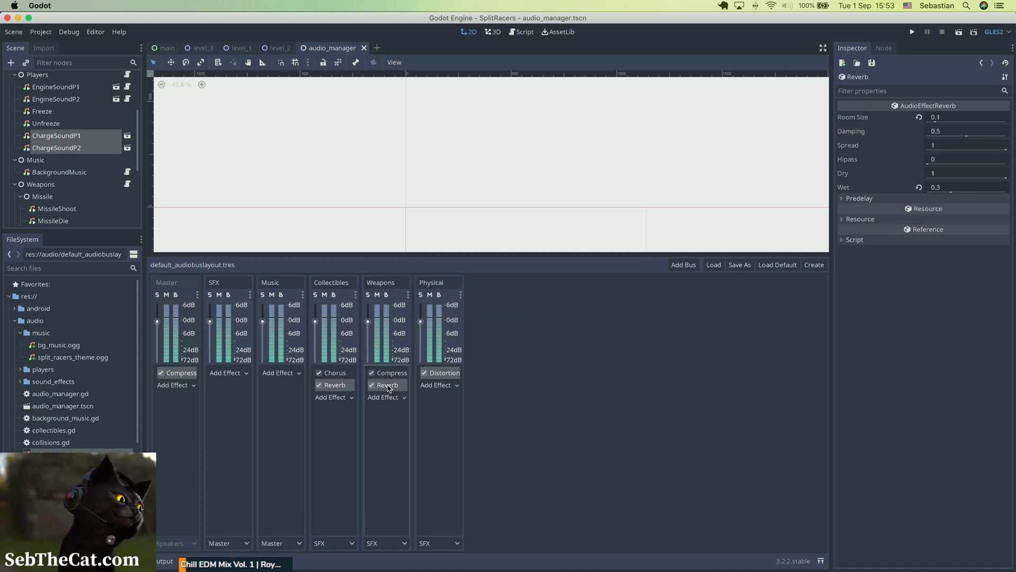
{"action": "left_click", "coordinate": [954, 136]}
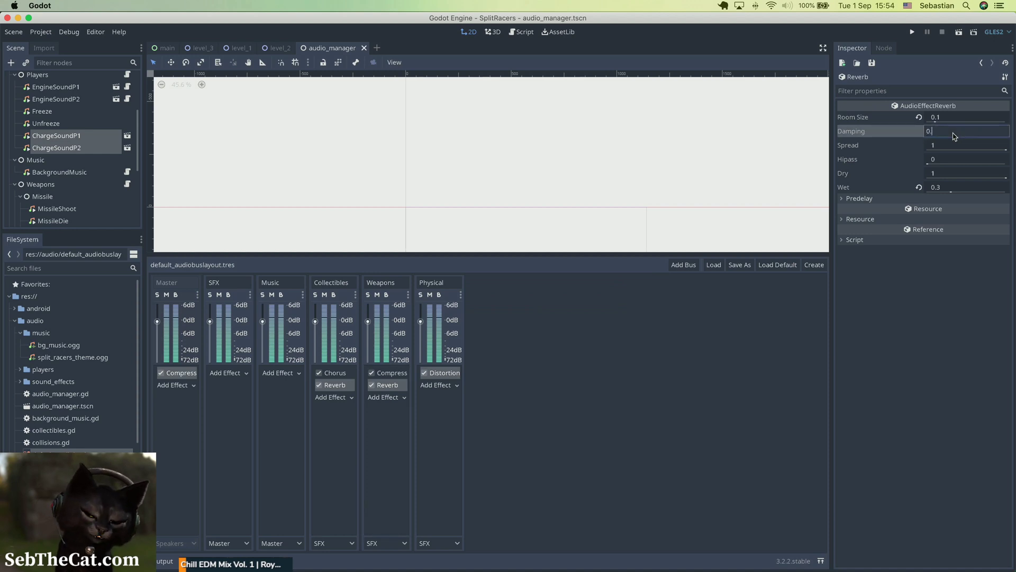
{"action": "key", "text": "Return"}
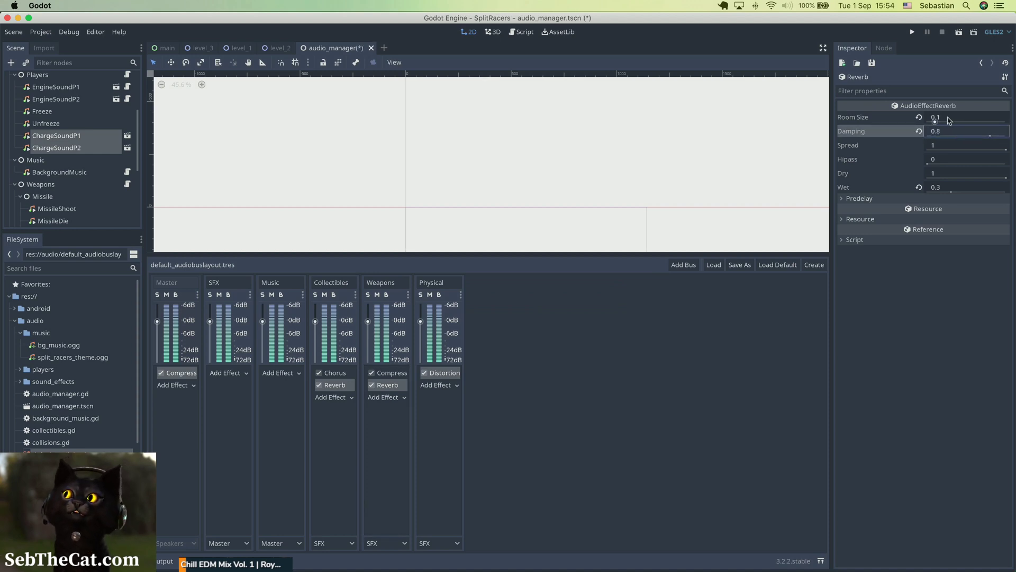
{"action": "left_click", "coordinate": [947, 150]}
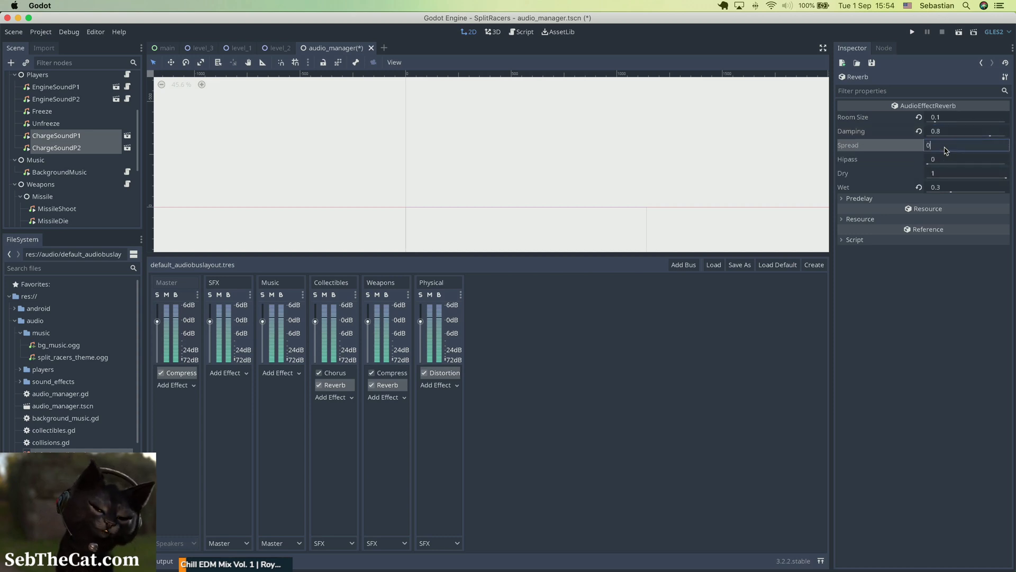
{"action": "key", "text": "Return"}
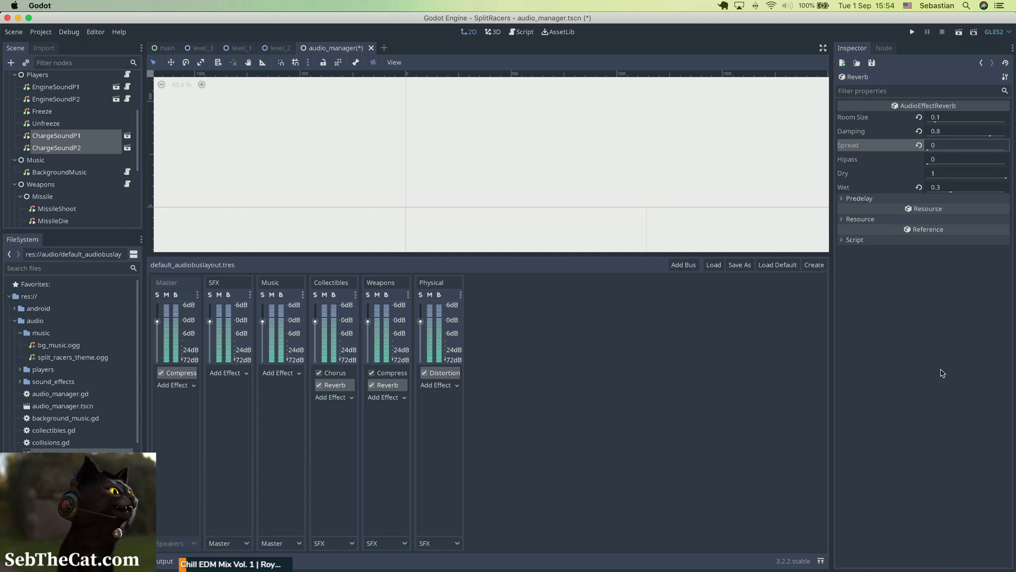
{"action": "key", "text": "super+s"}
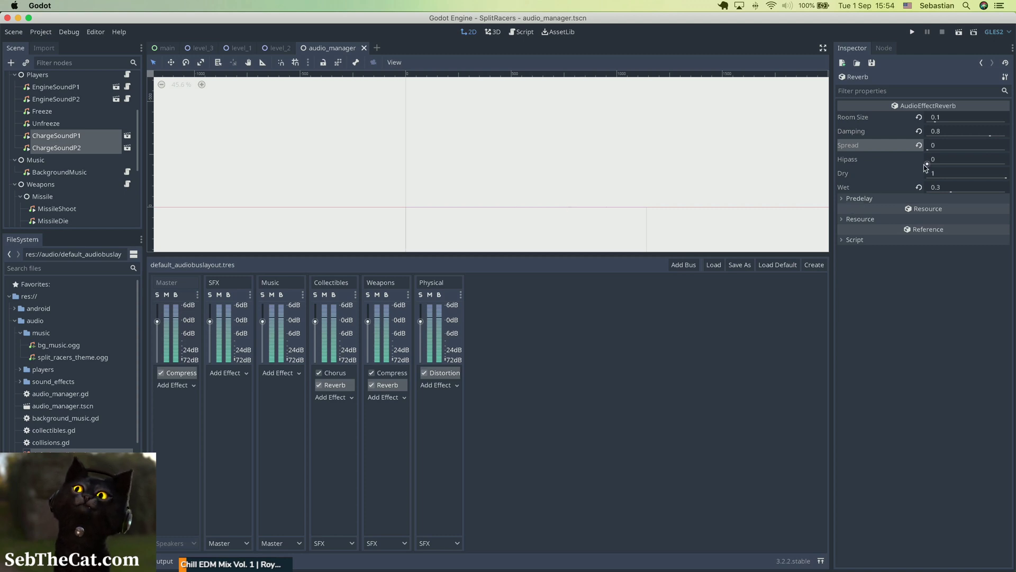
Step: Set the Collectibles bus Chorus effect's Wet level to 0.5 and save the scene
{"action": "left_click", "coordinate": [338, 373]}
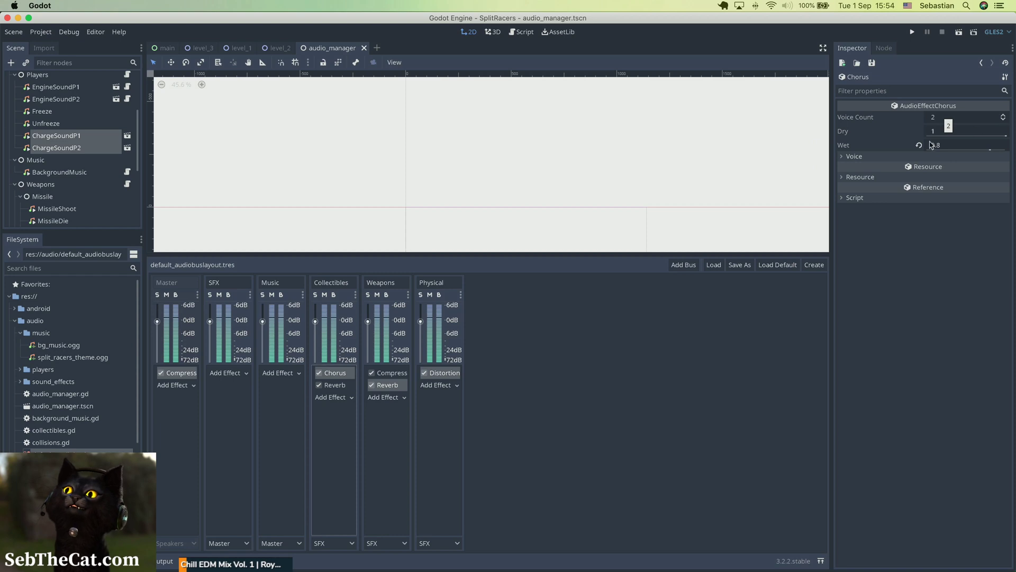
{"action": "left_click", "coordinate": [947, 133]}
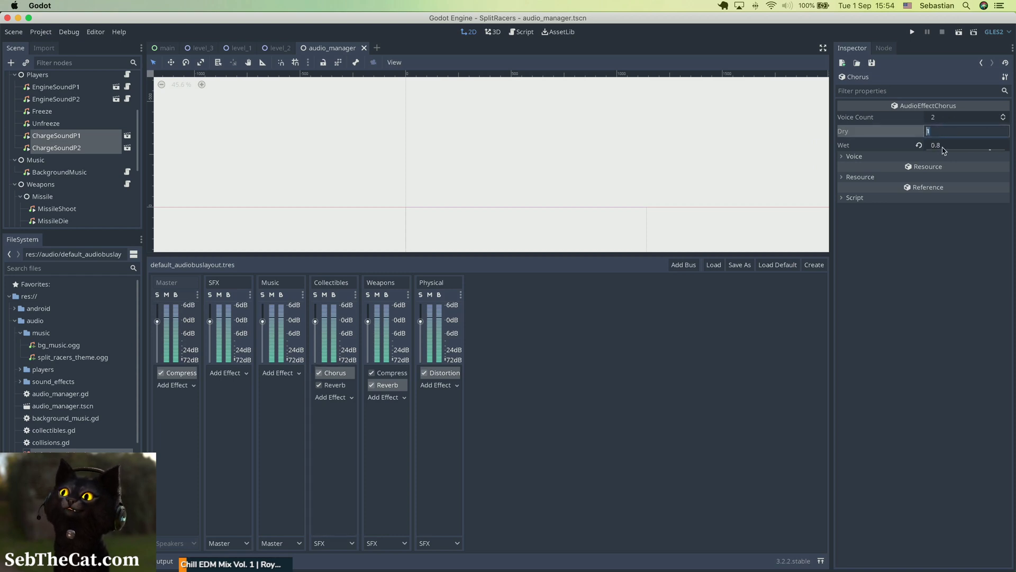
{"action": "left_click", "coordinate": [945, 146]}
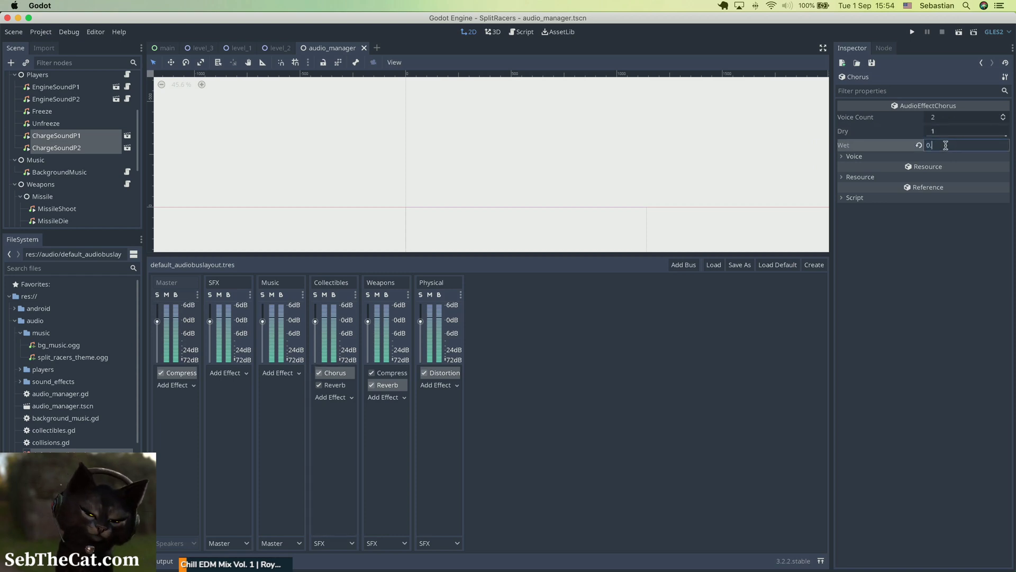
{"action": "type", "text": ".5"}
{"action": "key", "text": "Return"}
{"action": "key", "text": "super+s"}
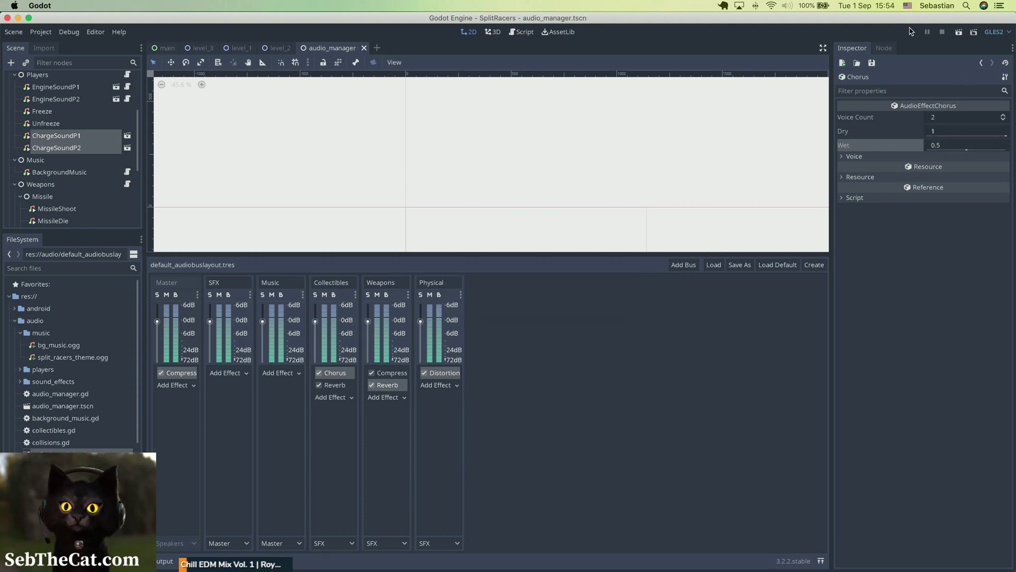
Step: Run the game, reposition its window and drive around to test the adjusted effects
{"action": "left_click", "coordinate": [912, 33]}
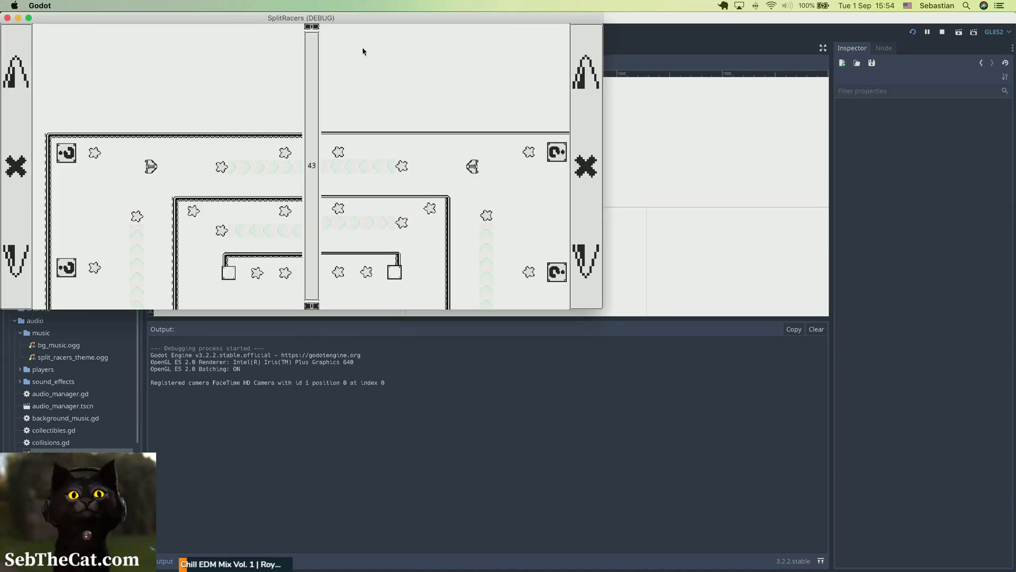
{"action": "left_click_drag", "start_coordinate": [347, 18], "coordinate": [396, 79]}
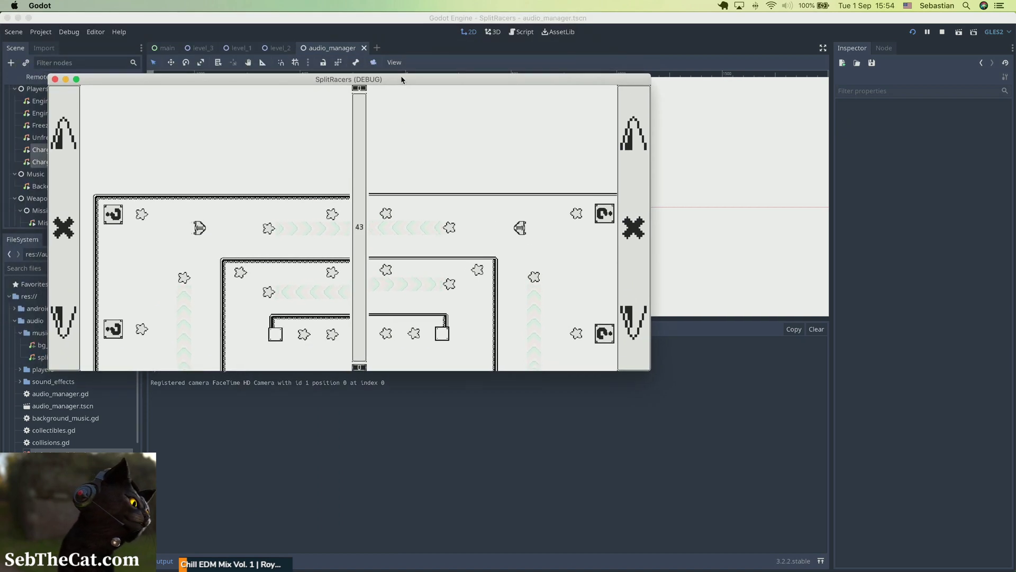
{"action": "key", "text": "a"}
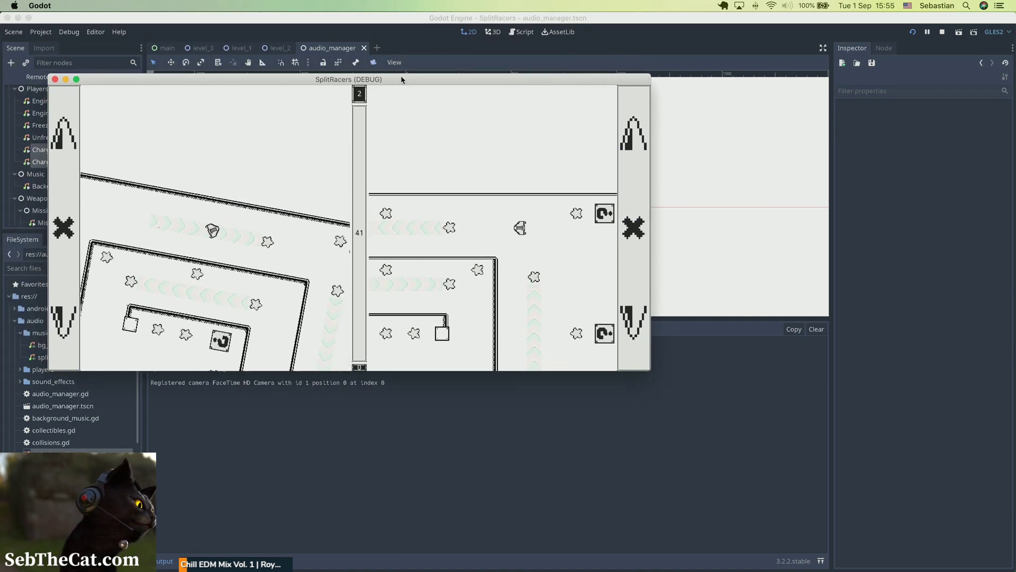
{"action": "key", "text": "d"}
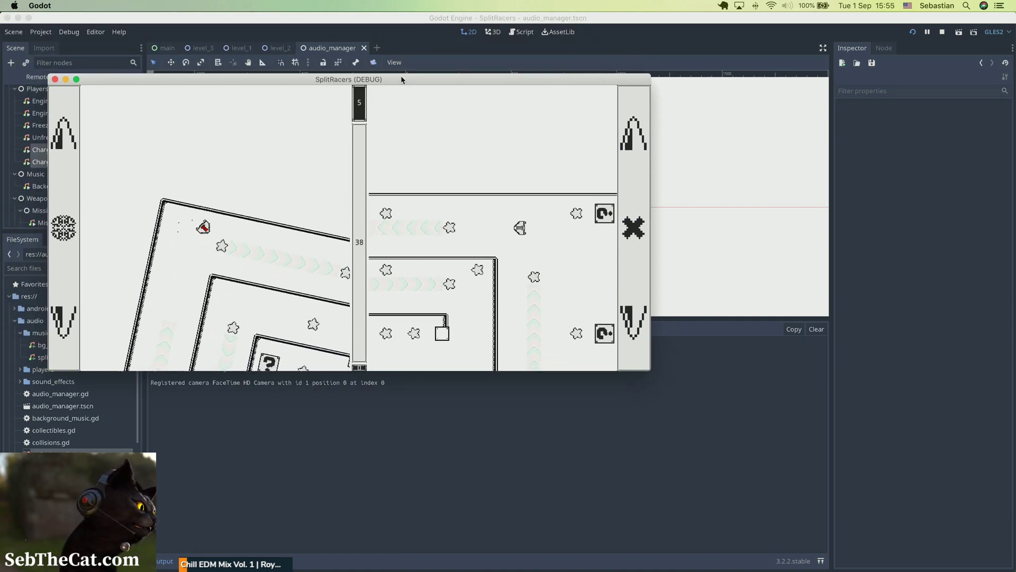